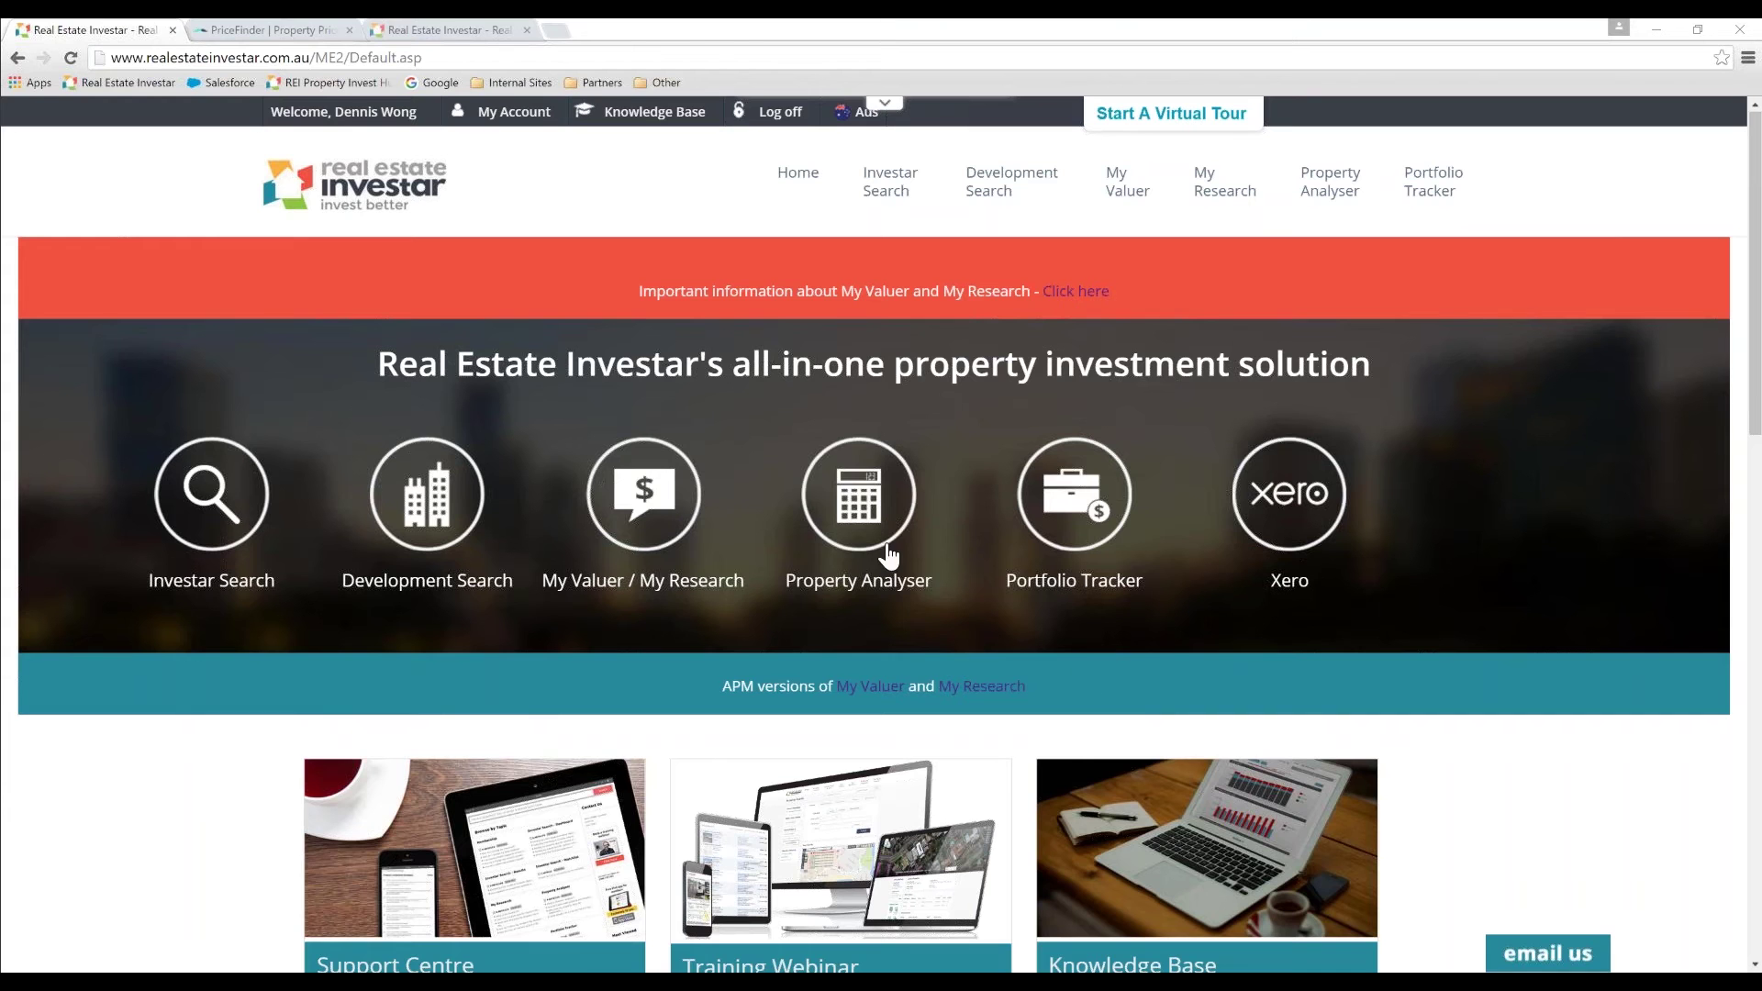
pyautogui.click(873, 511)
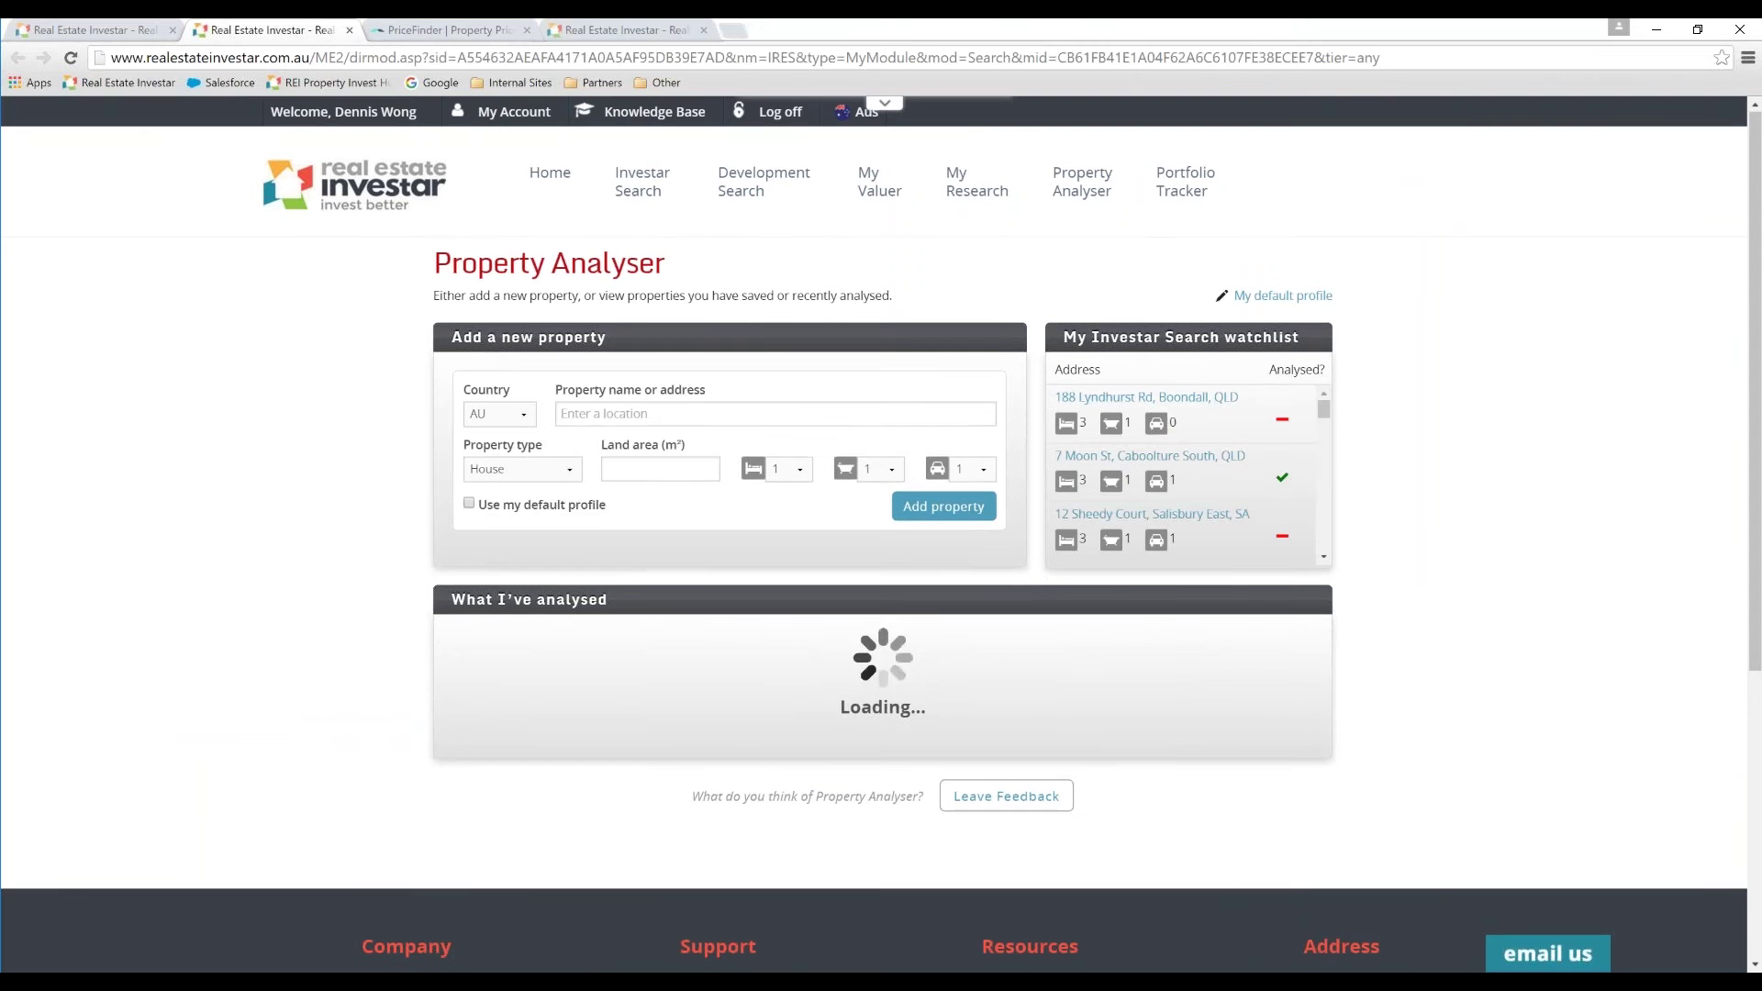
pyautogui.click(588, 415)
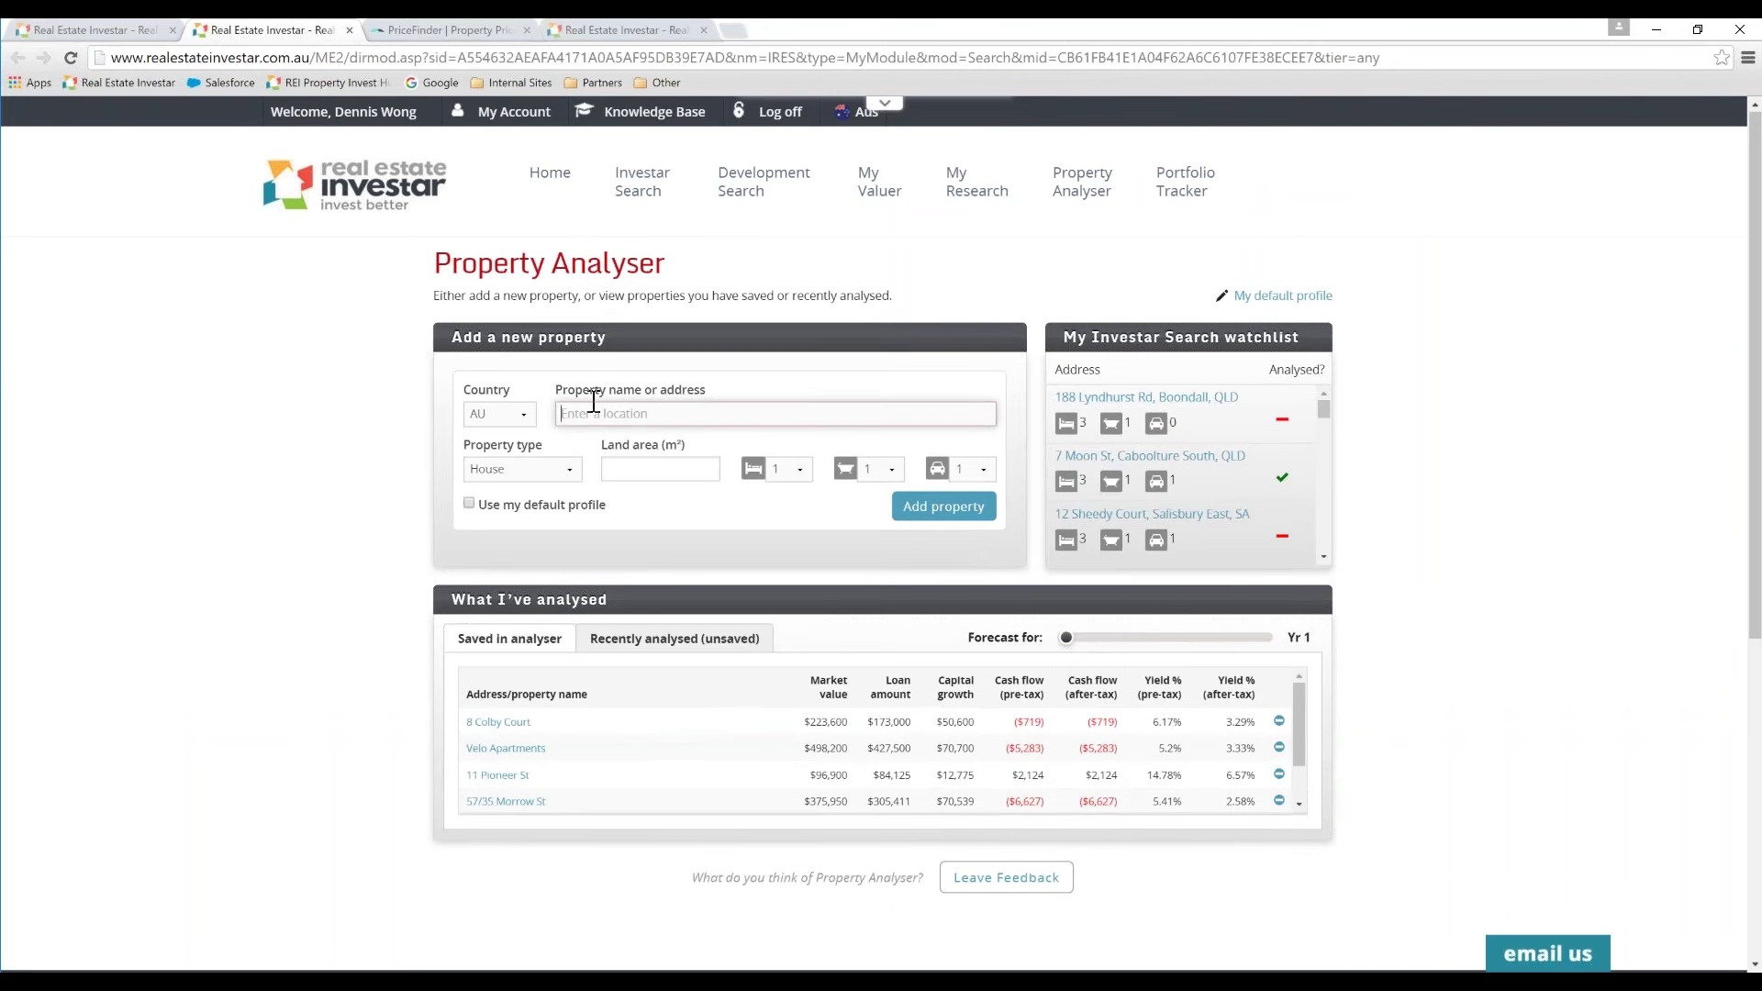
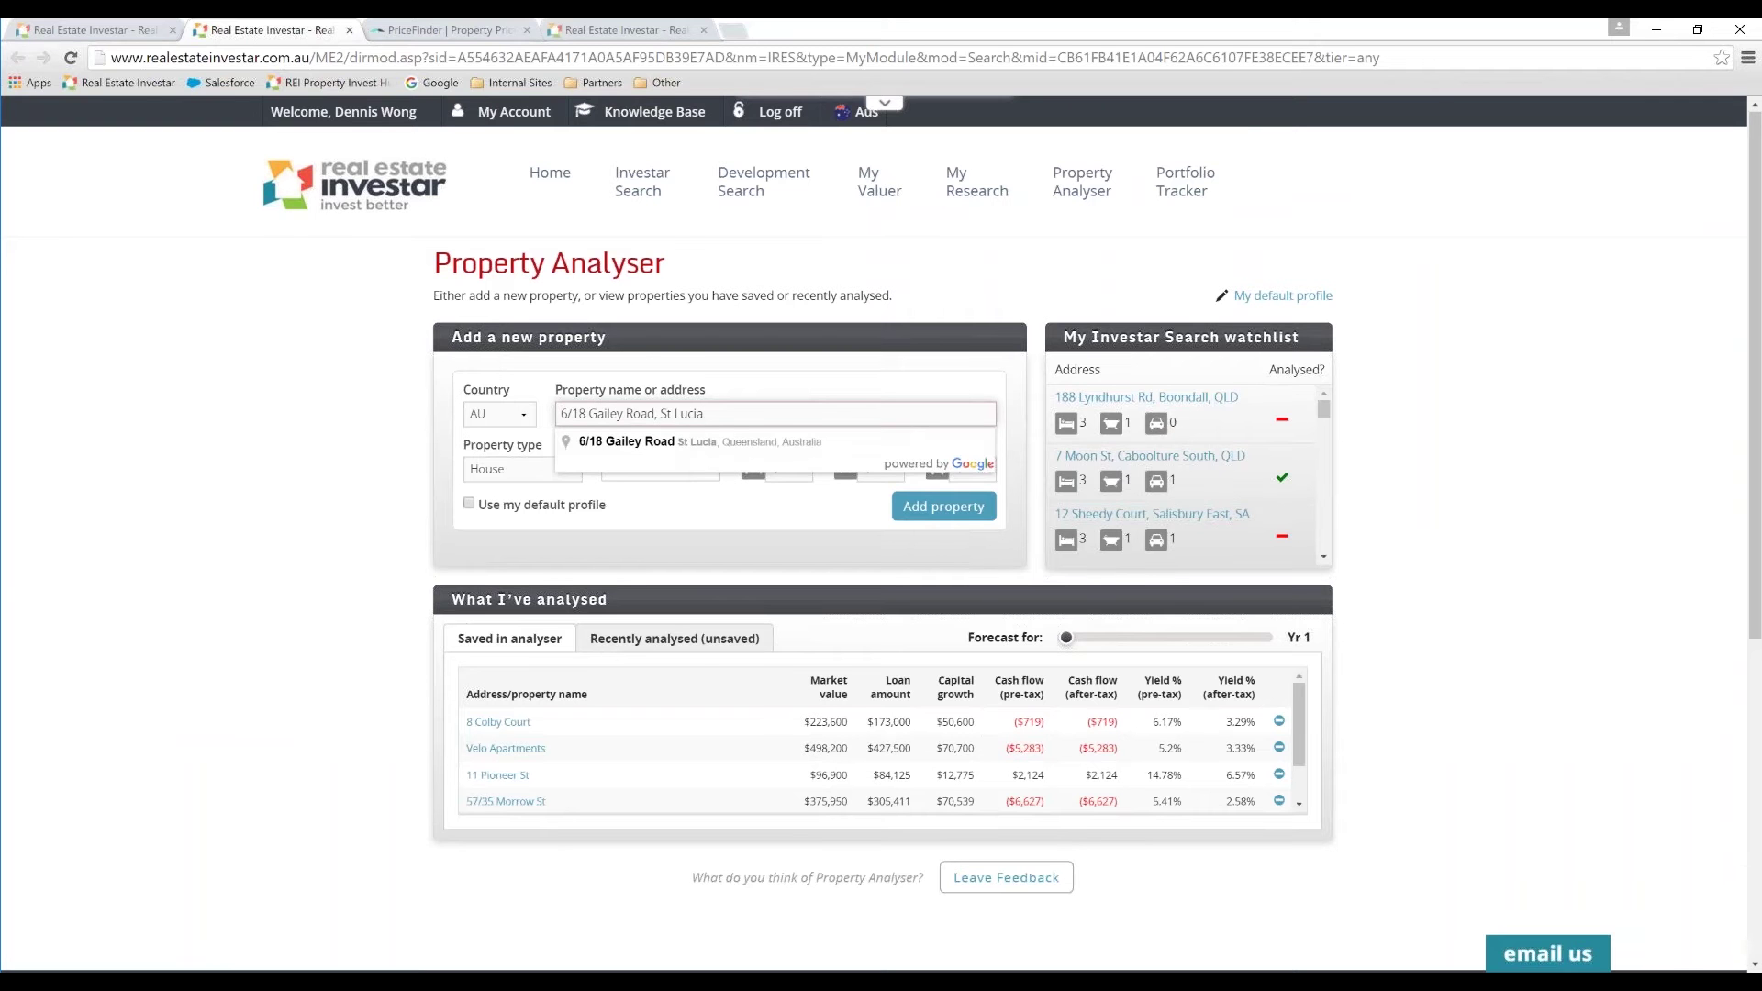
pyautogui.click(657, 444)
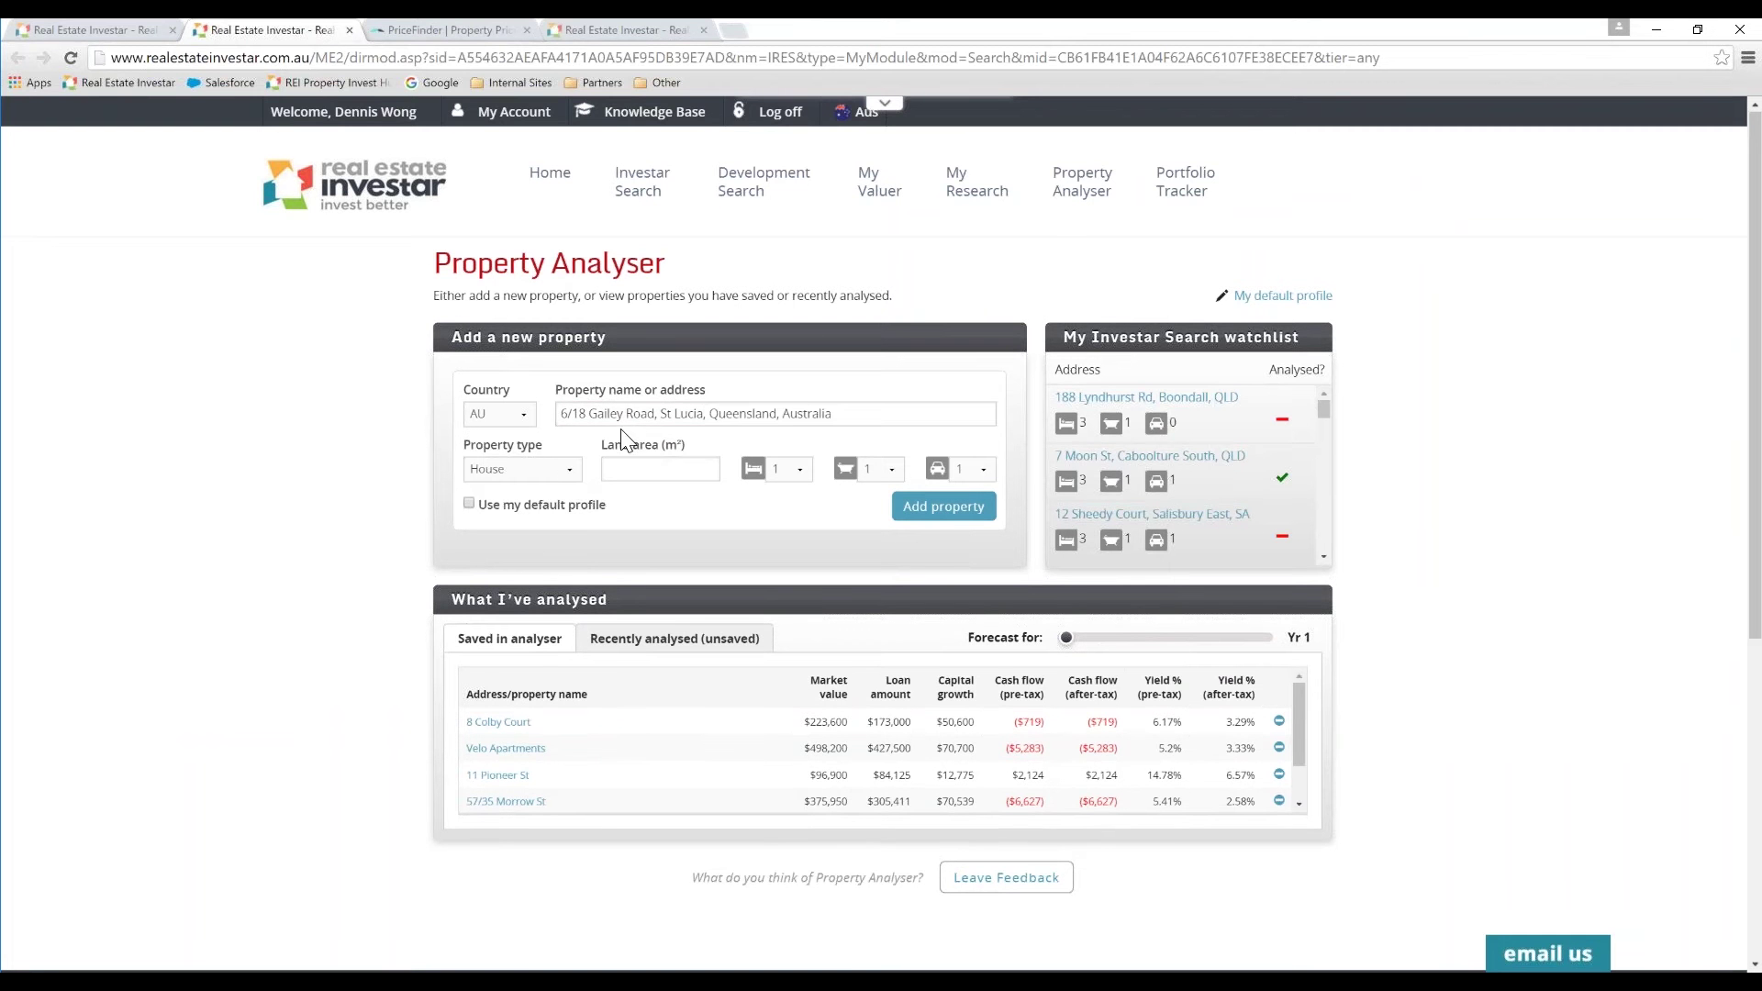
# Step: Make it a 2-bed, 2-bath Unit/Apartment using the default profile, then review recent analyses
pyautogui.click(560, 464)
pyautogui.click(514, 520)
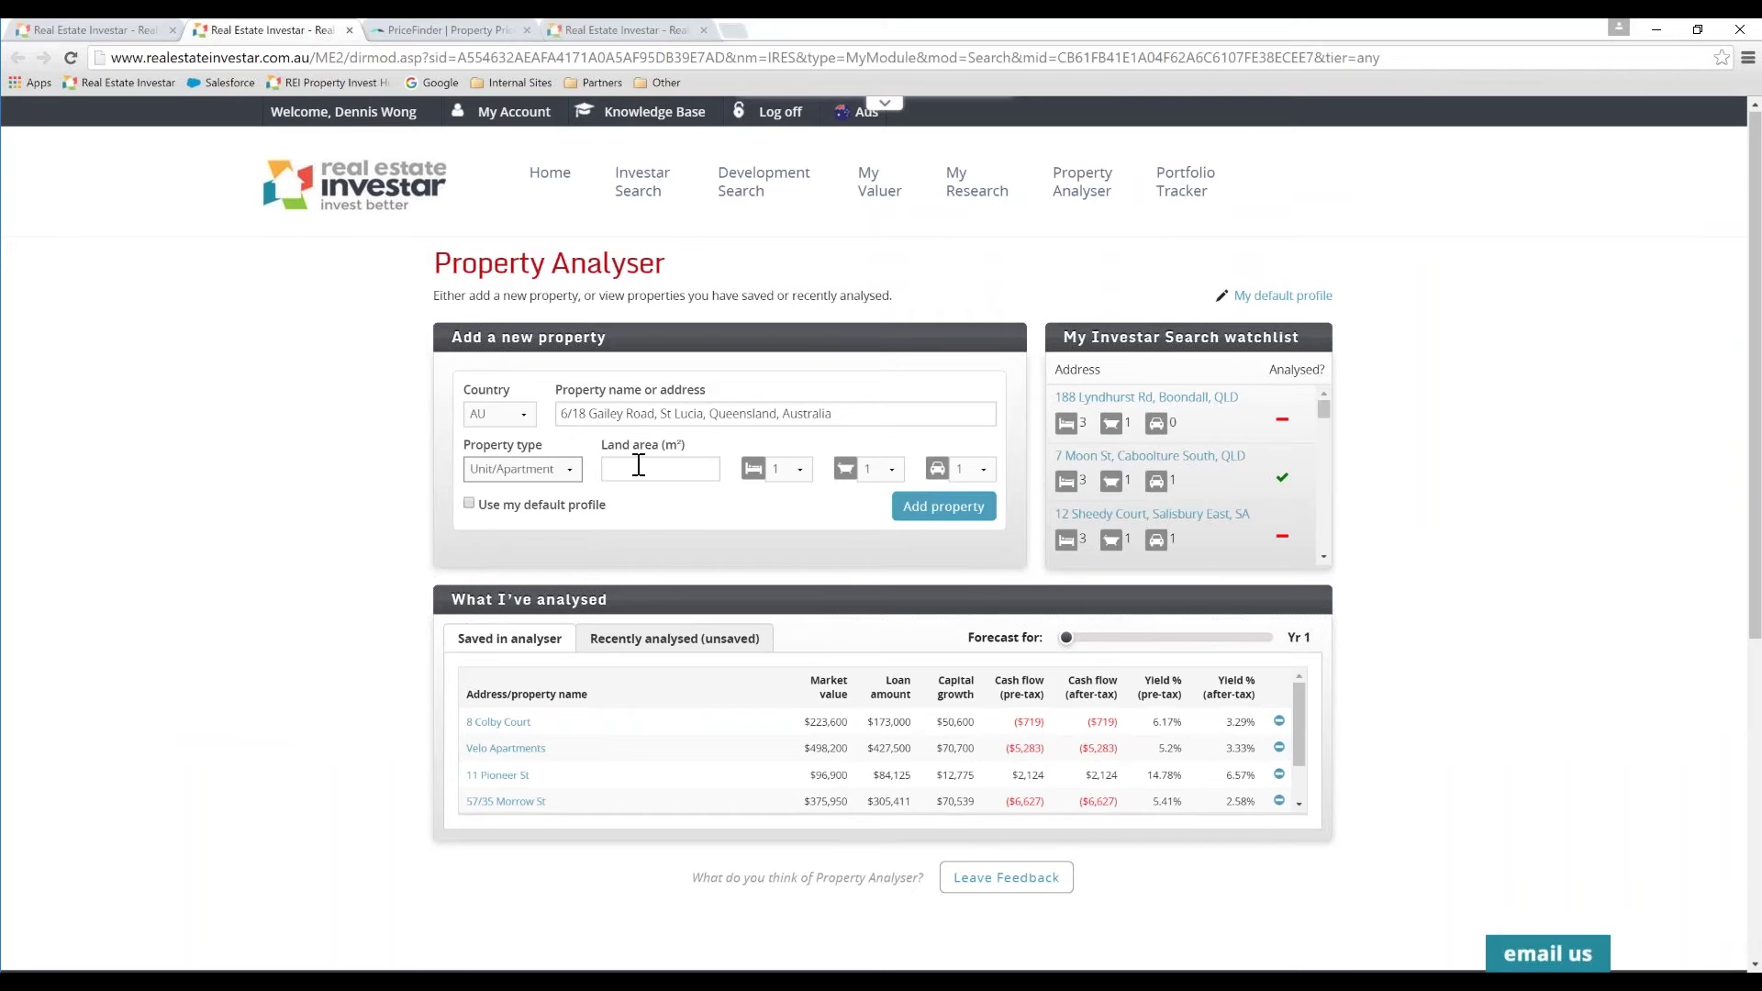
pyautogui.click(787, 468)
pyautogui.click(780, 525)
pyautogui.click(890, 468)
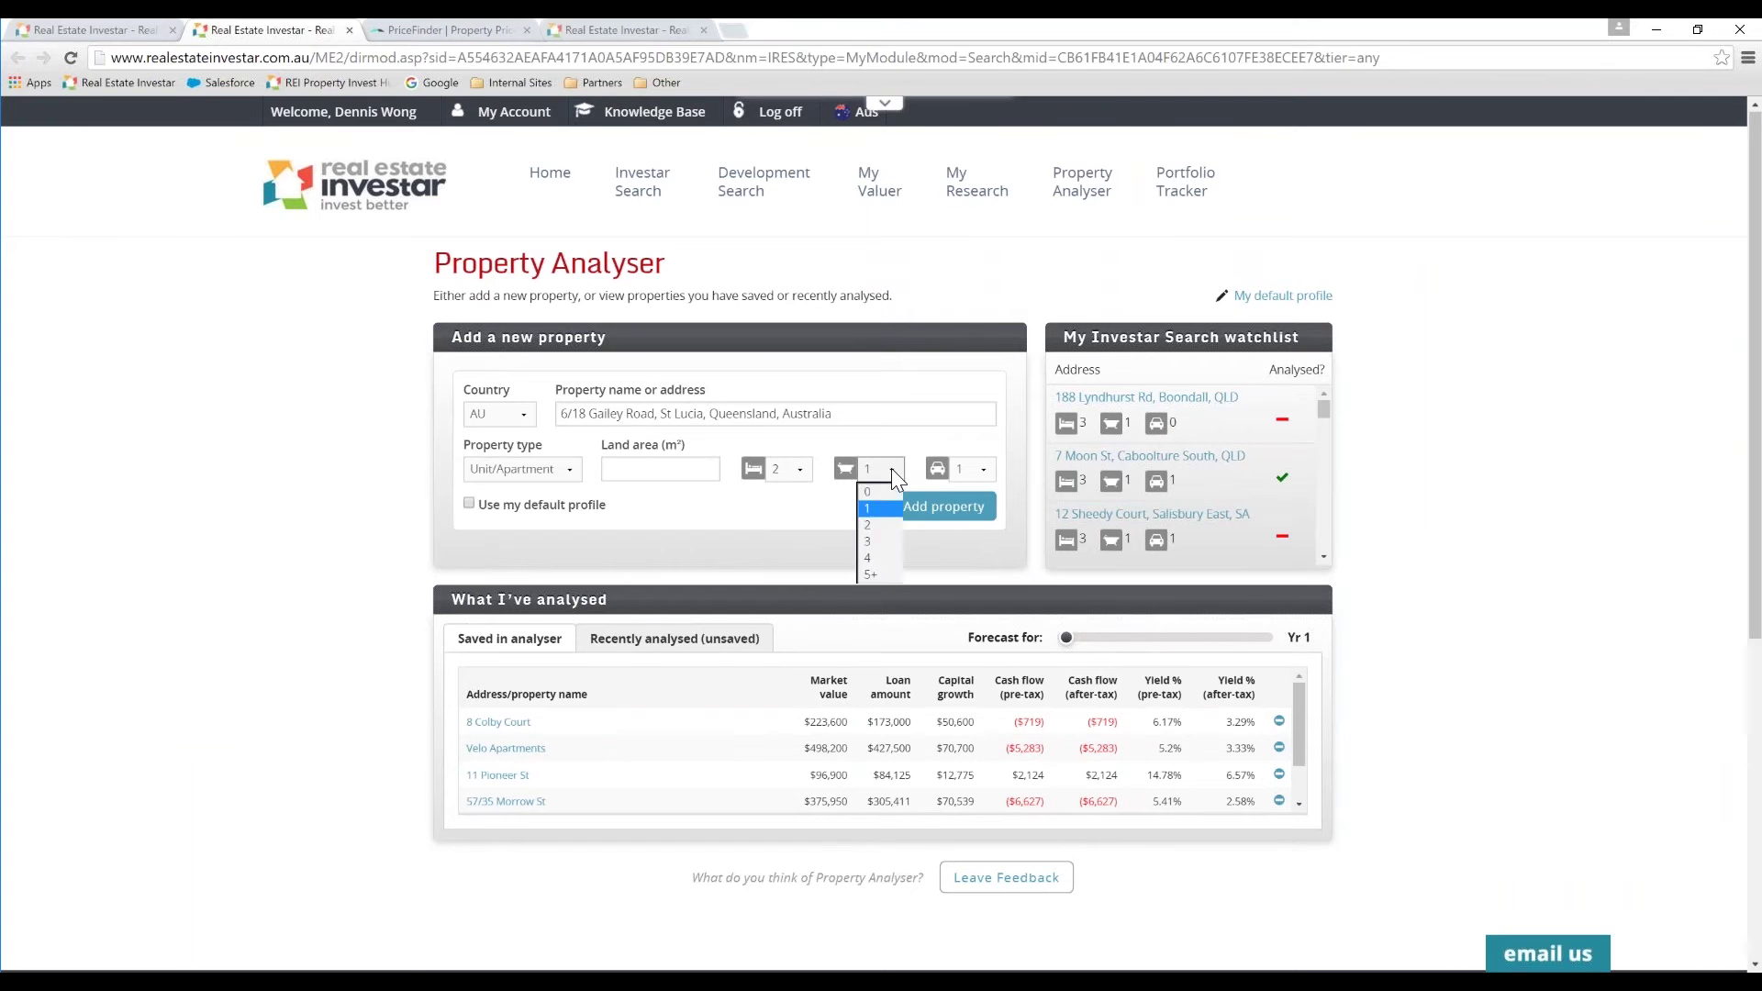
pyautogui.click(876, 524)
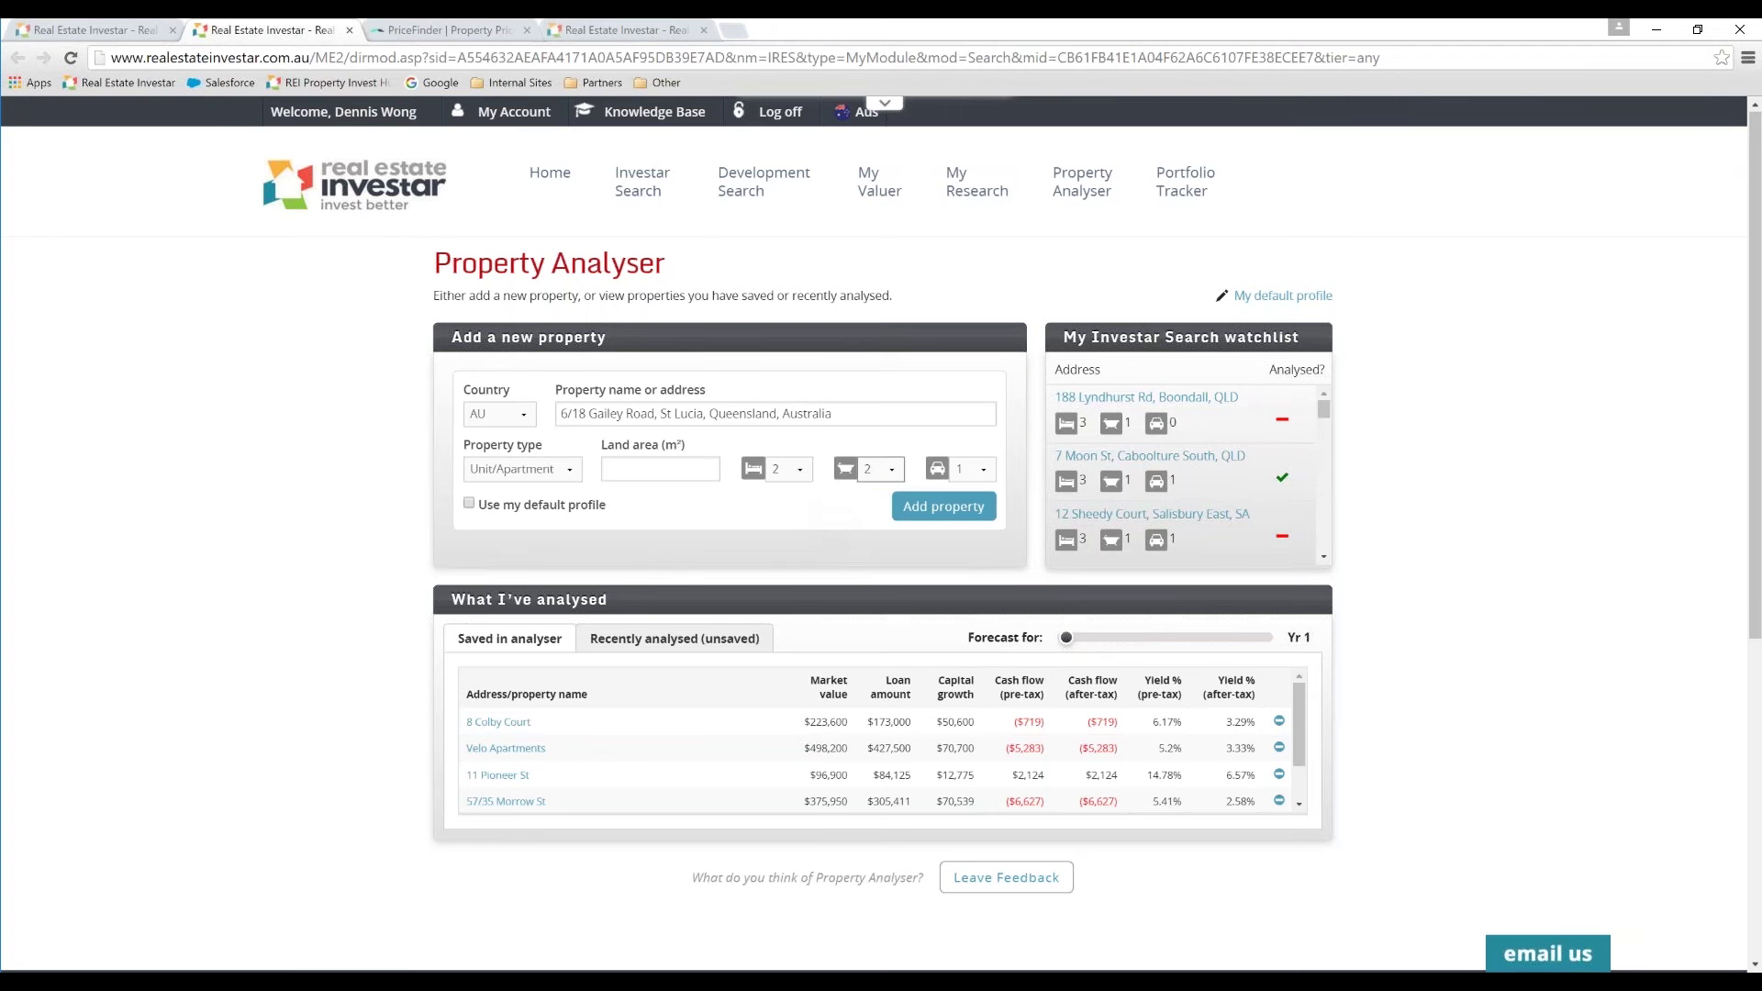
pyautogui.click(470, 504)
pyautogui.click(671, 646)
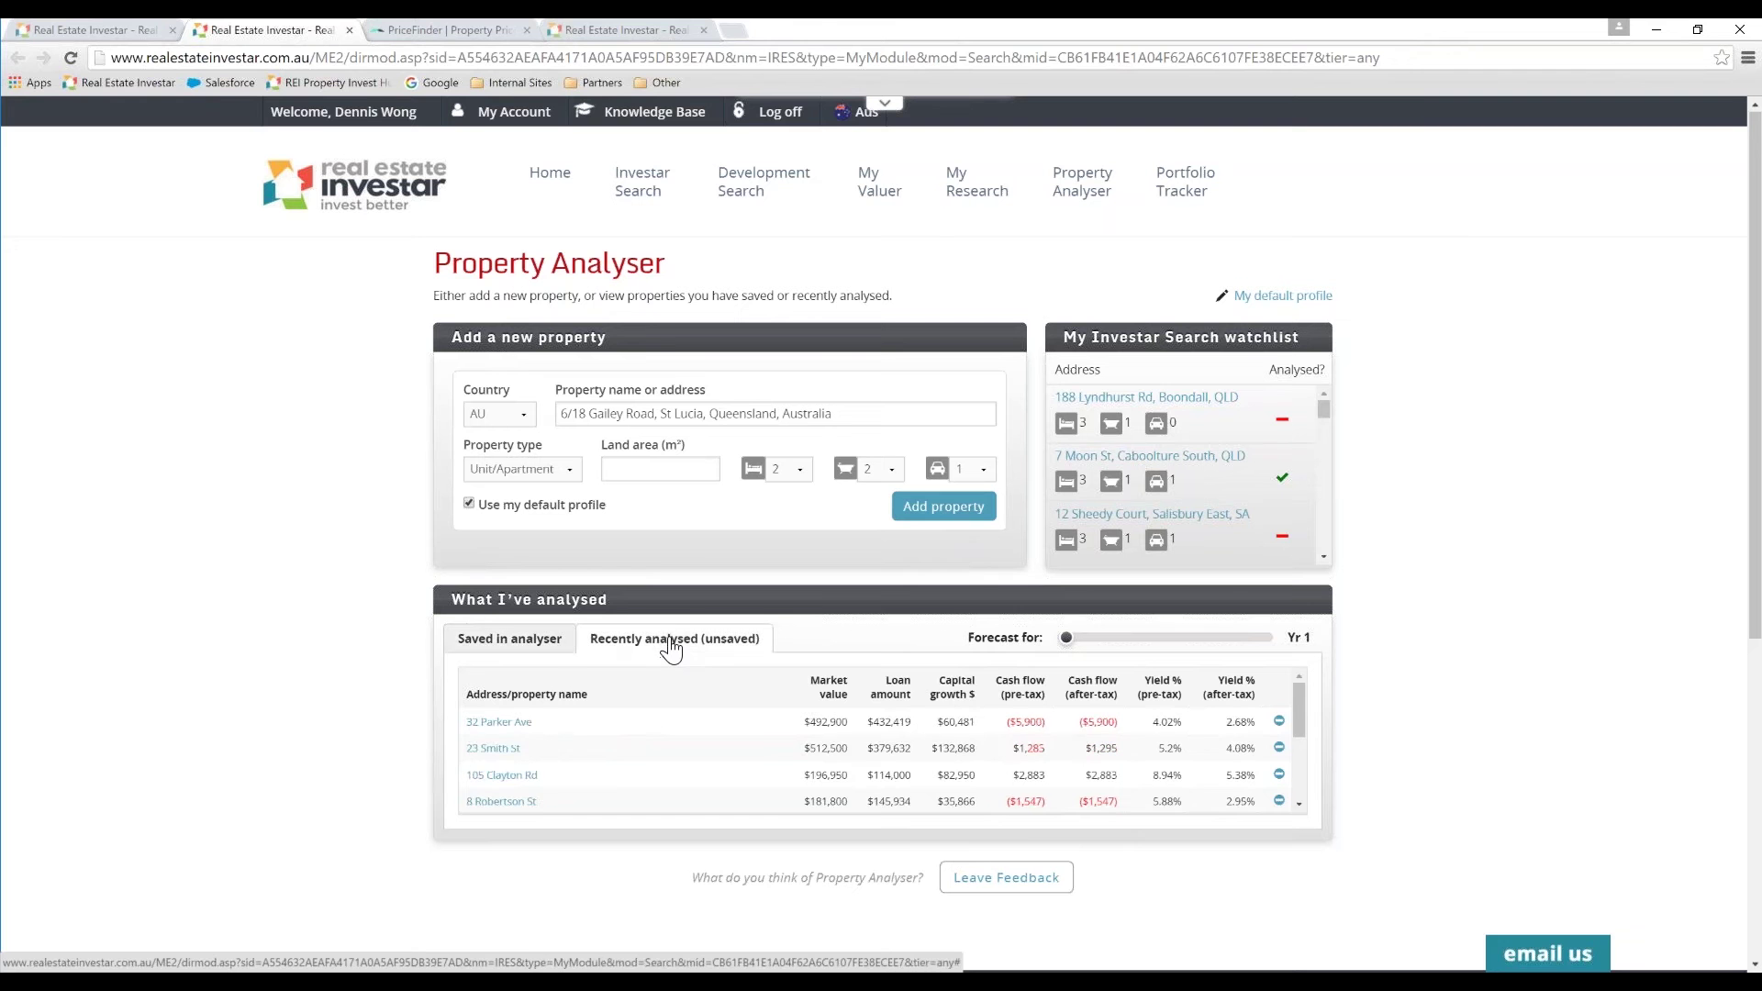
pyautogui.click(555, 640)
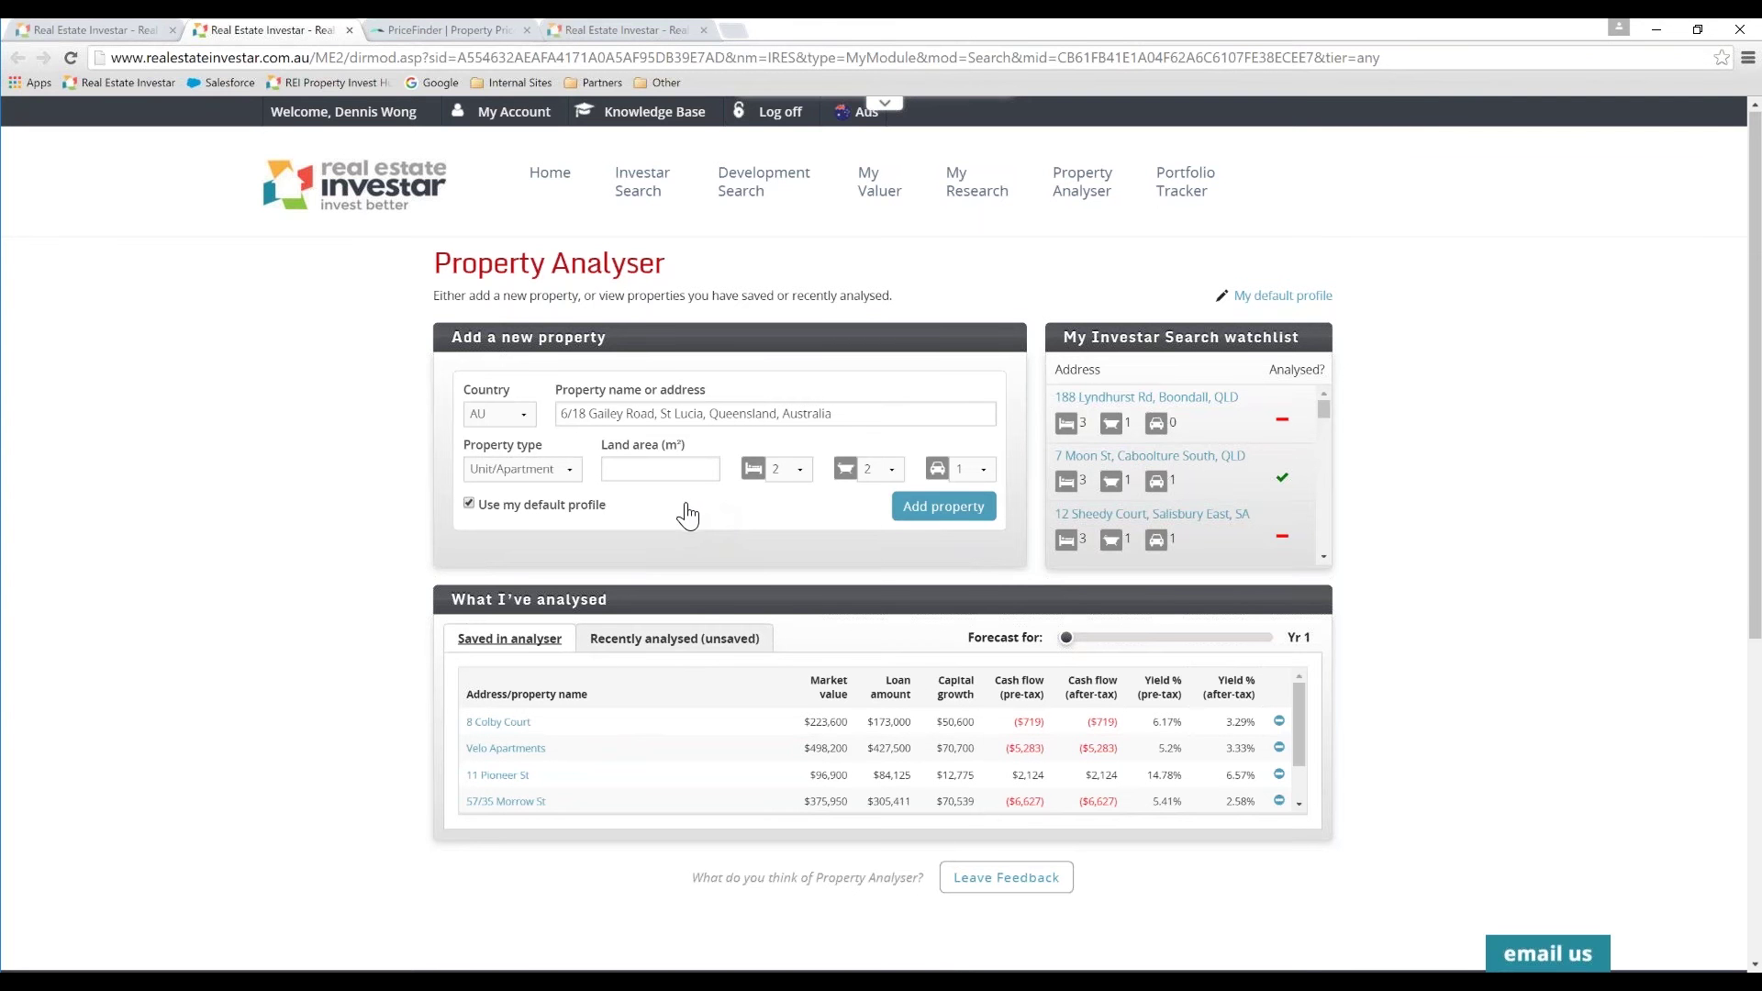
# Step: Add the property to begin its analysis
pyautogui.click(931, 520)
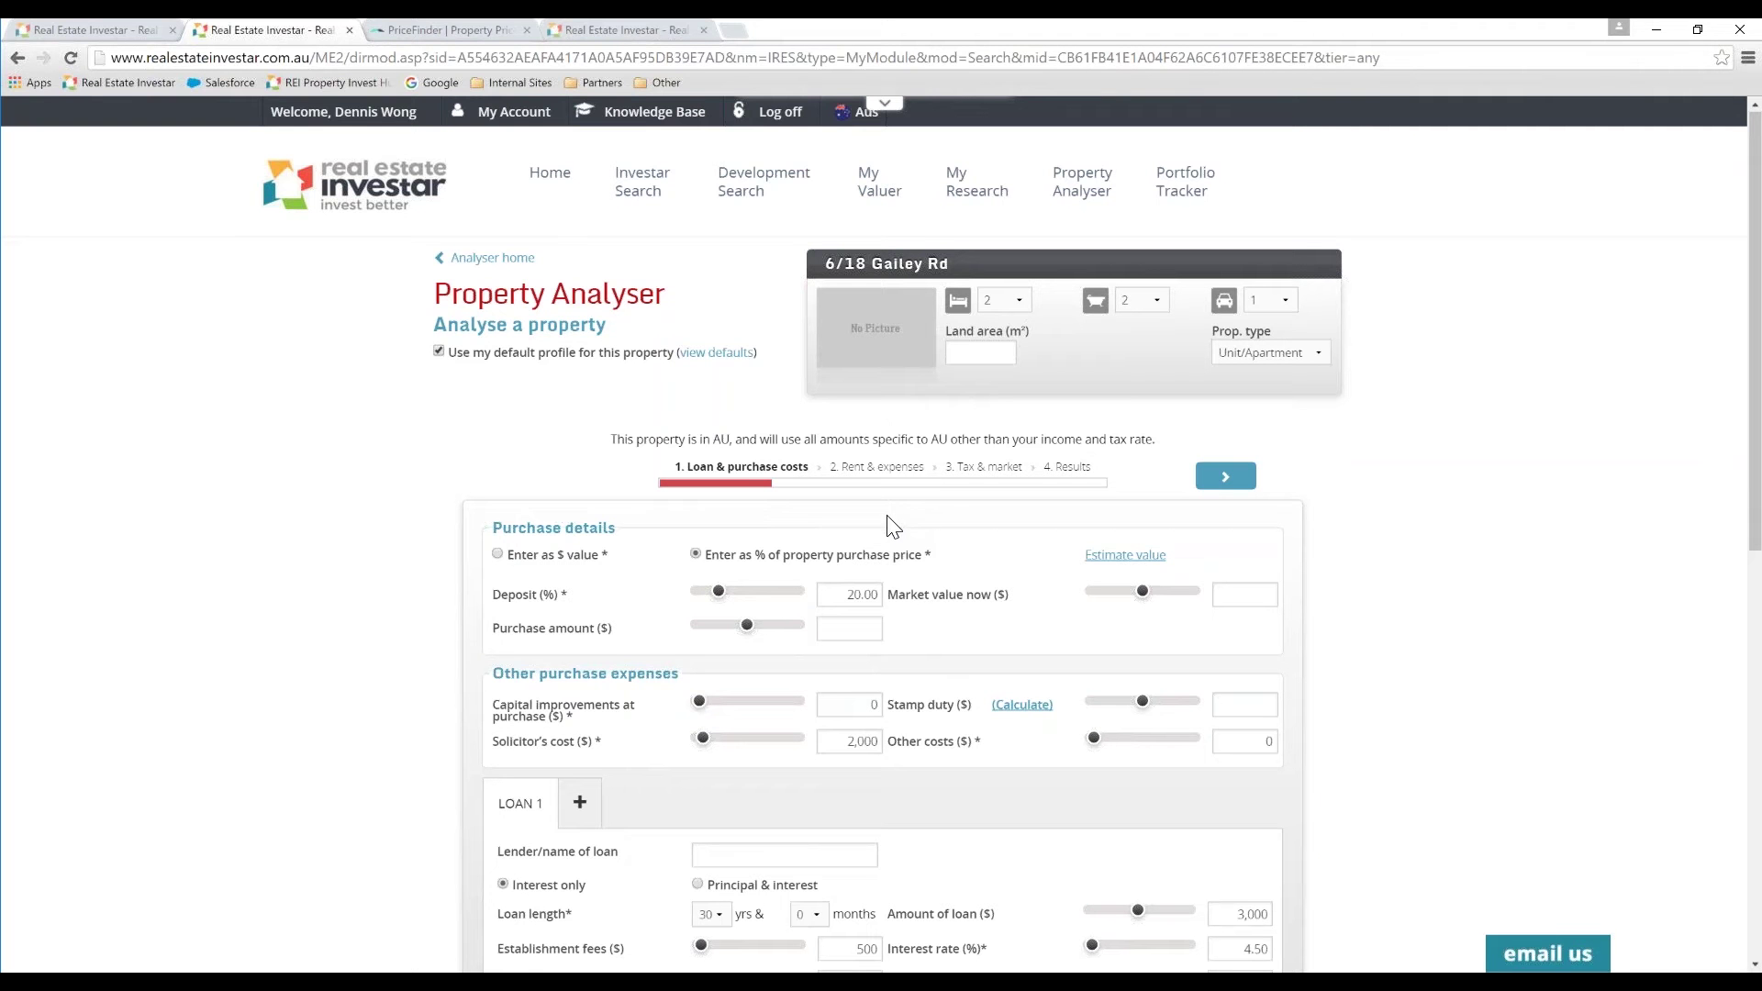
pyautogui.scroll(-3, 1752, 380)
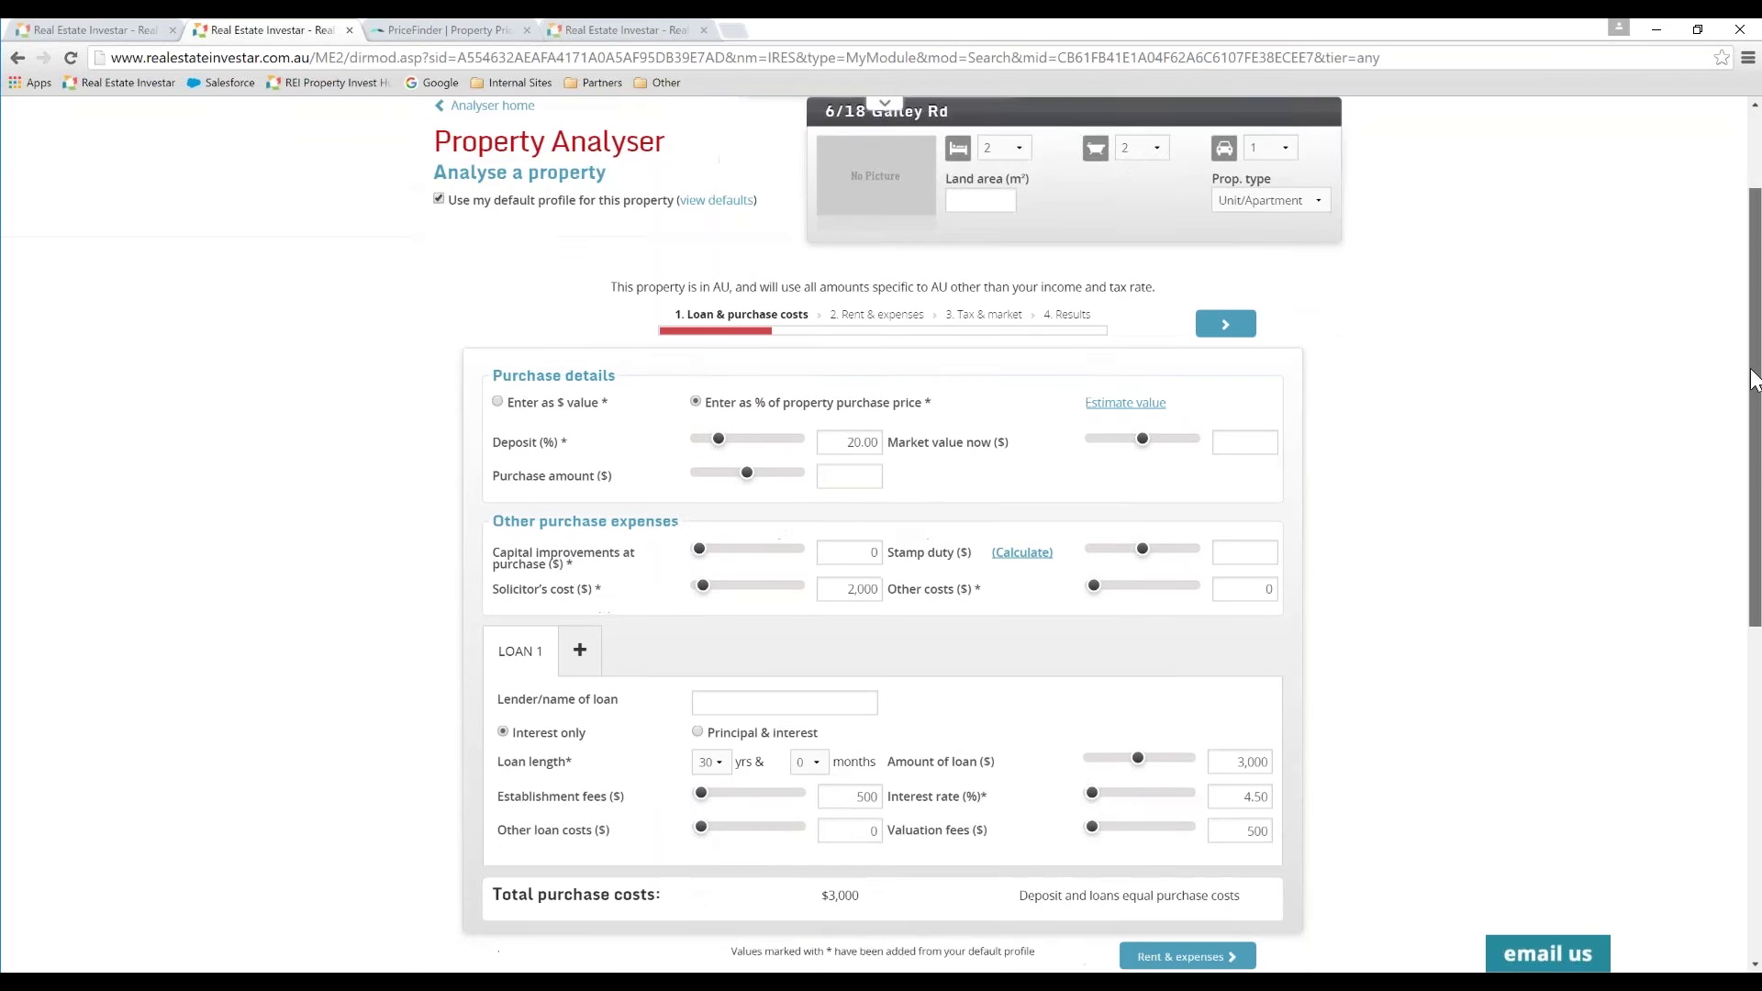
pyautogui.scroll(-1, 1753, 380)
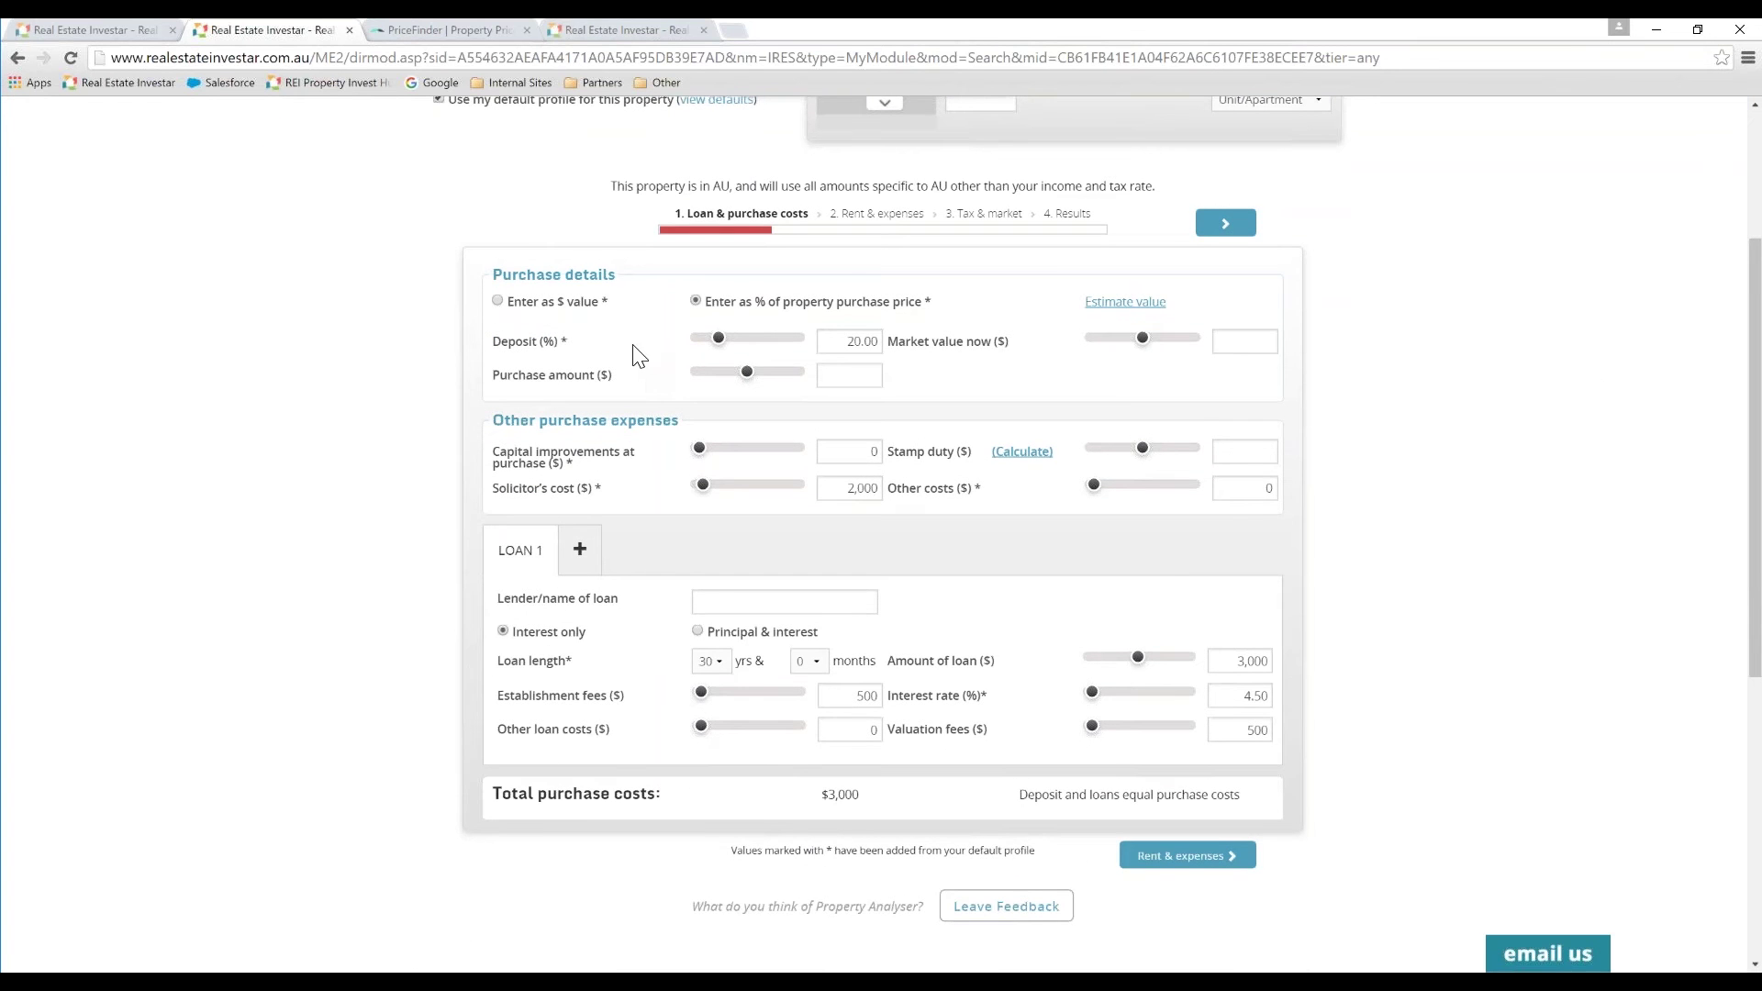
pyautogui.moveTo(624, 348)
# Step: Enter a 450,000 purchase amount and a 470,000 current market value
pyautogui.click(853, 377)
pyautogui.write('450000')
pyautogui.click(1244, 341)
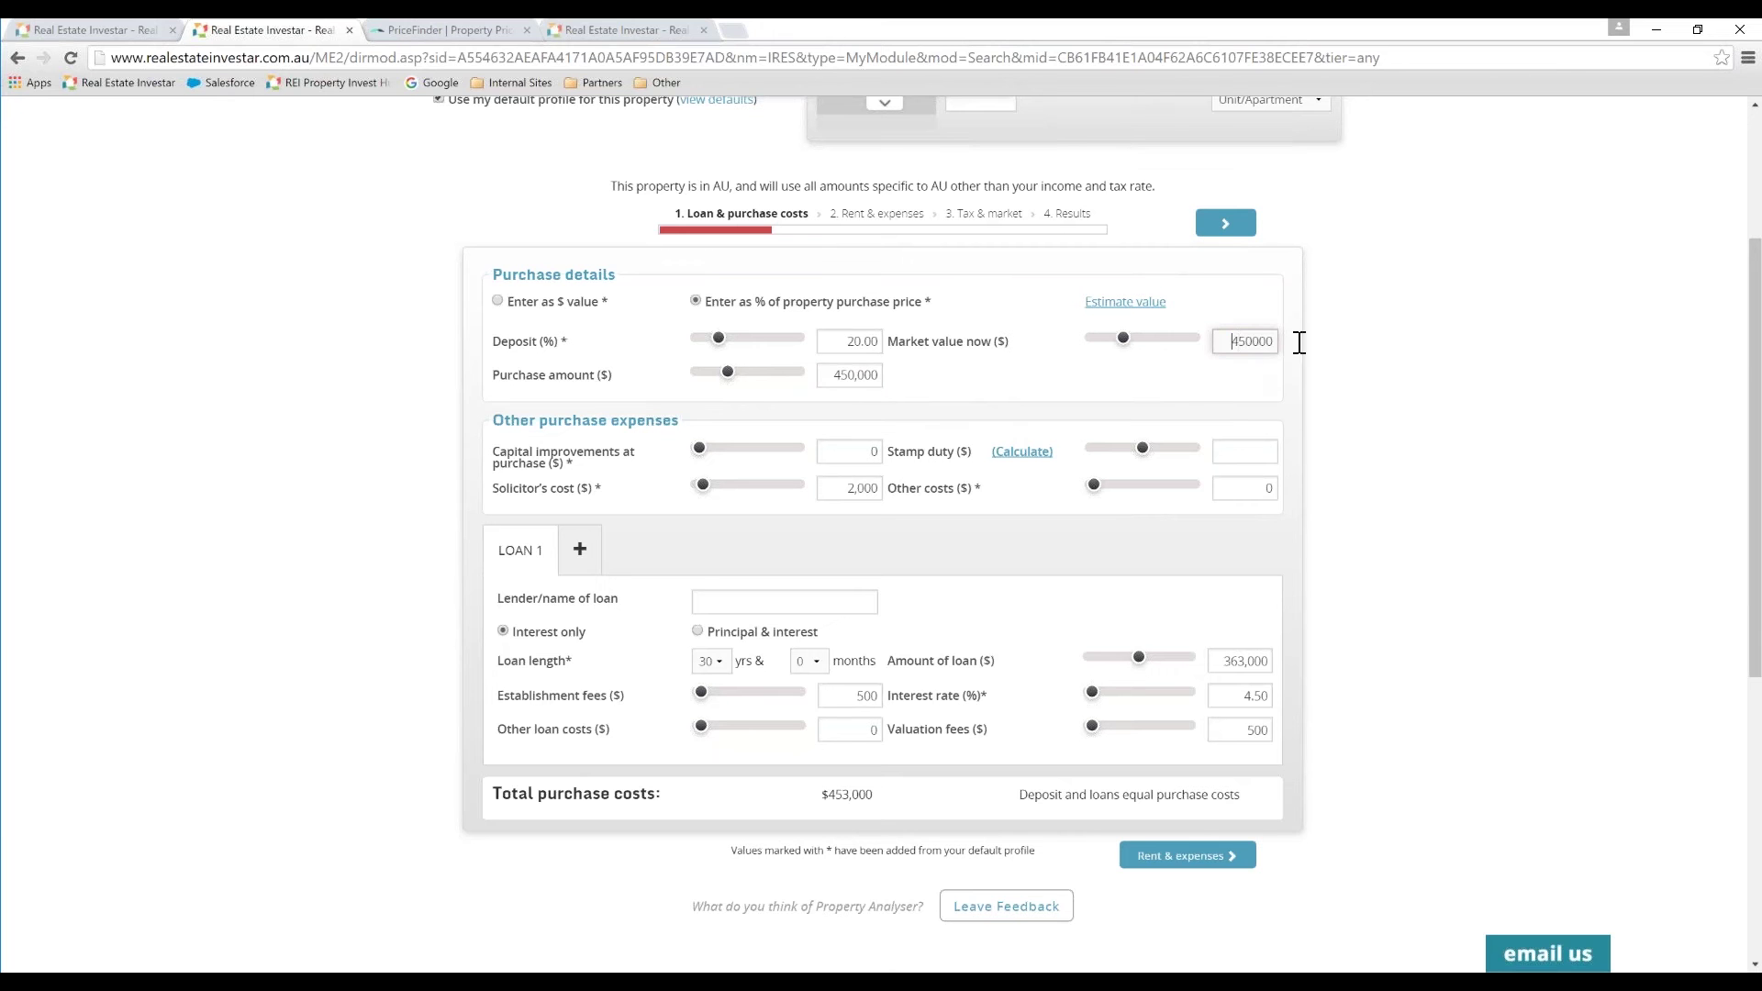
pyautogui.hotkey('ctrl', 'a')
pyautogui.write('470000')
pyautogui.click(841, 448)
# Step: Calculate the Queensland stamp duty of $15,332 and add it to the purchase costs
pyautogui.click(1024, 454)
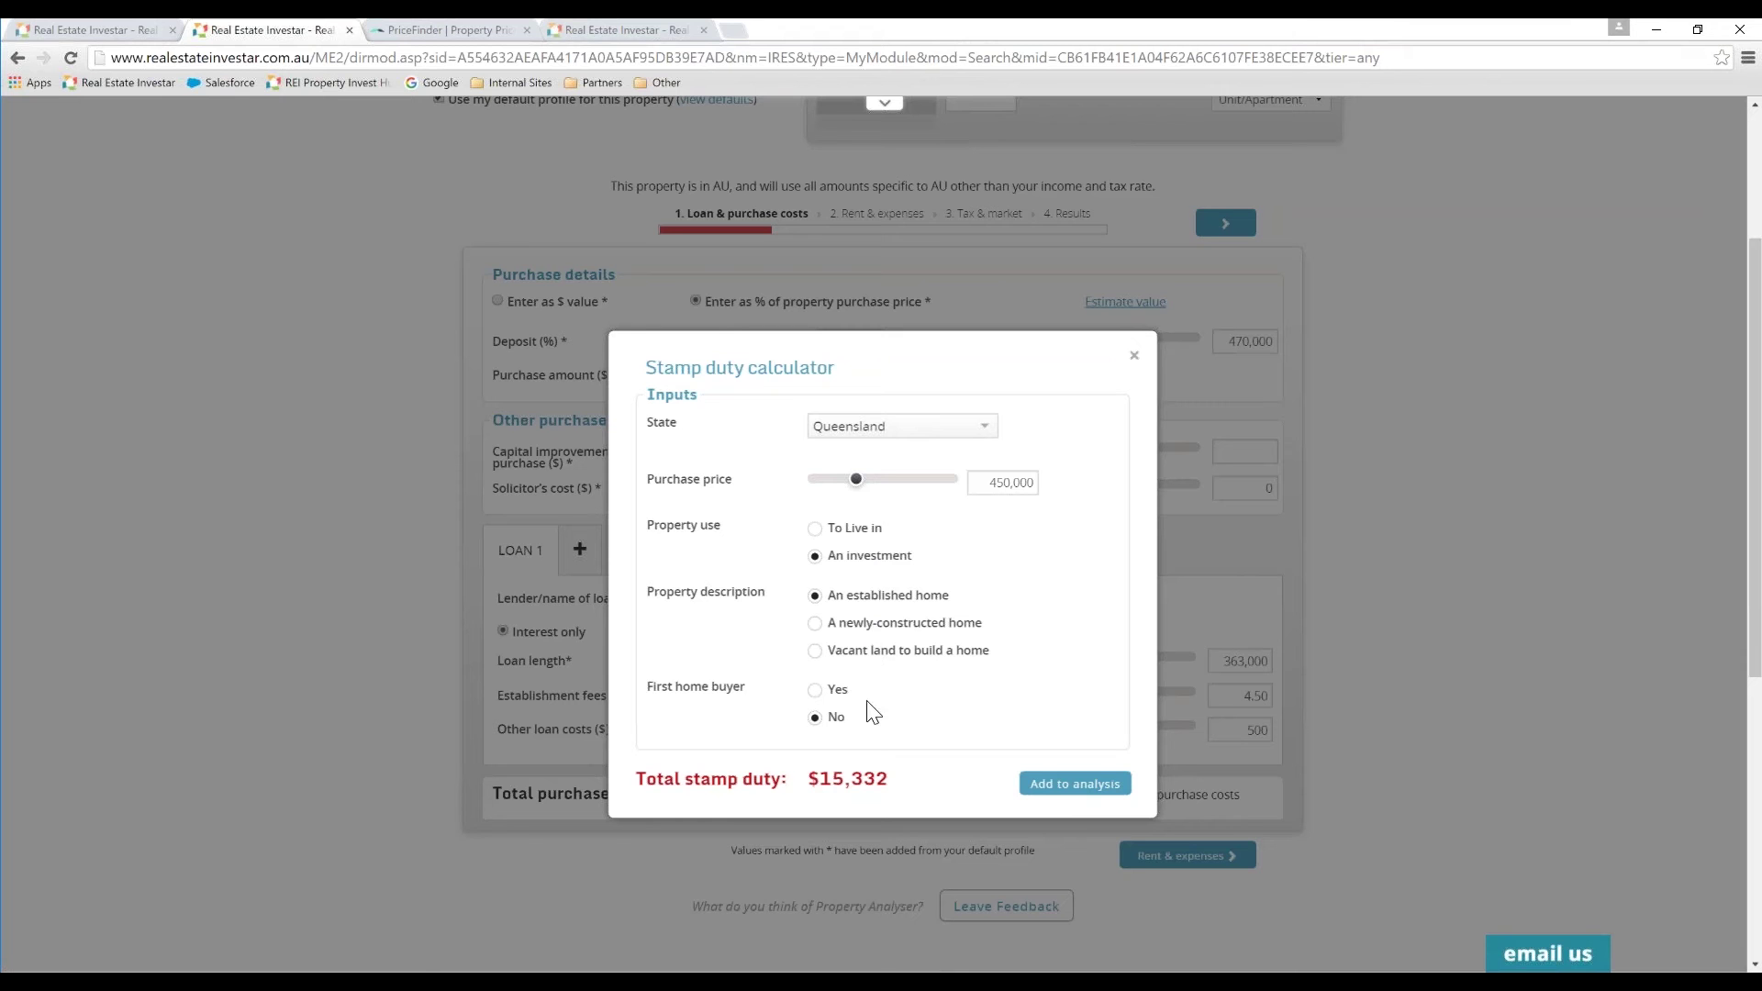
pyautogui.click(1066, 787)
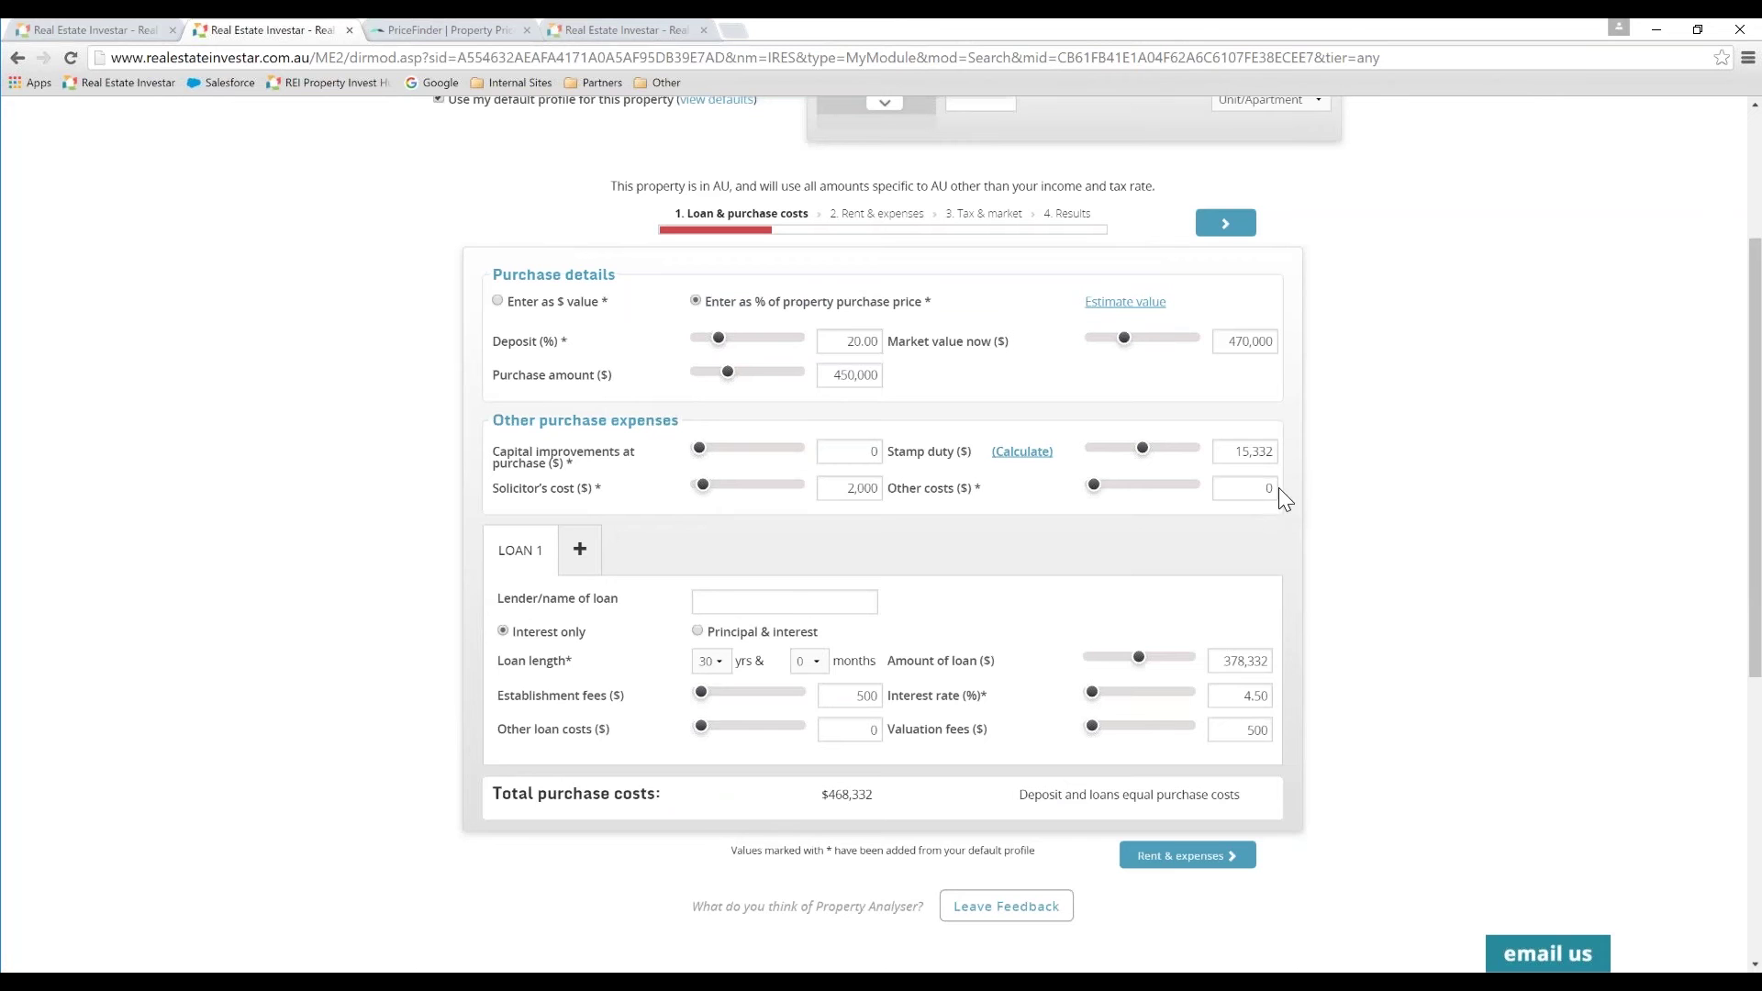
# Step: Enter NAB as the lender name for the $378,332 loan
pyautogui.scroll(-1, 802, 488)
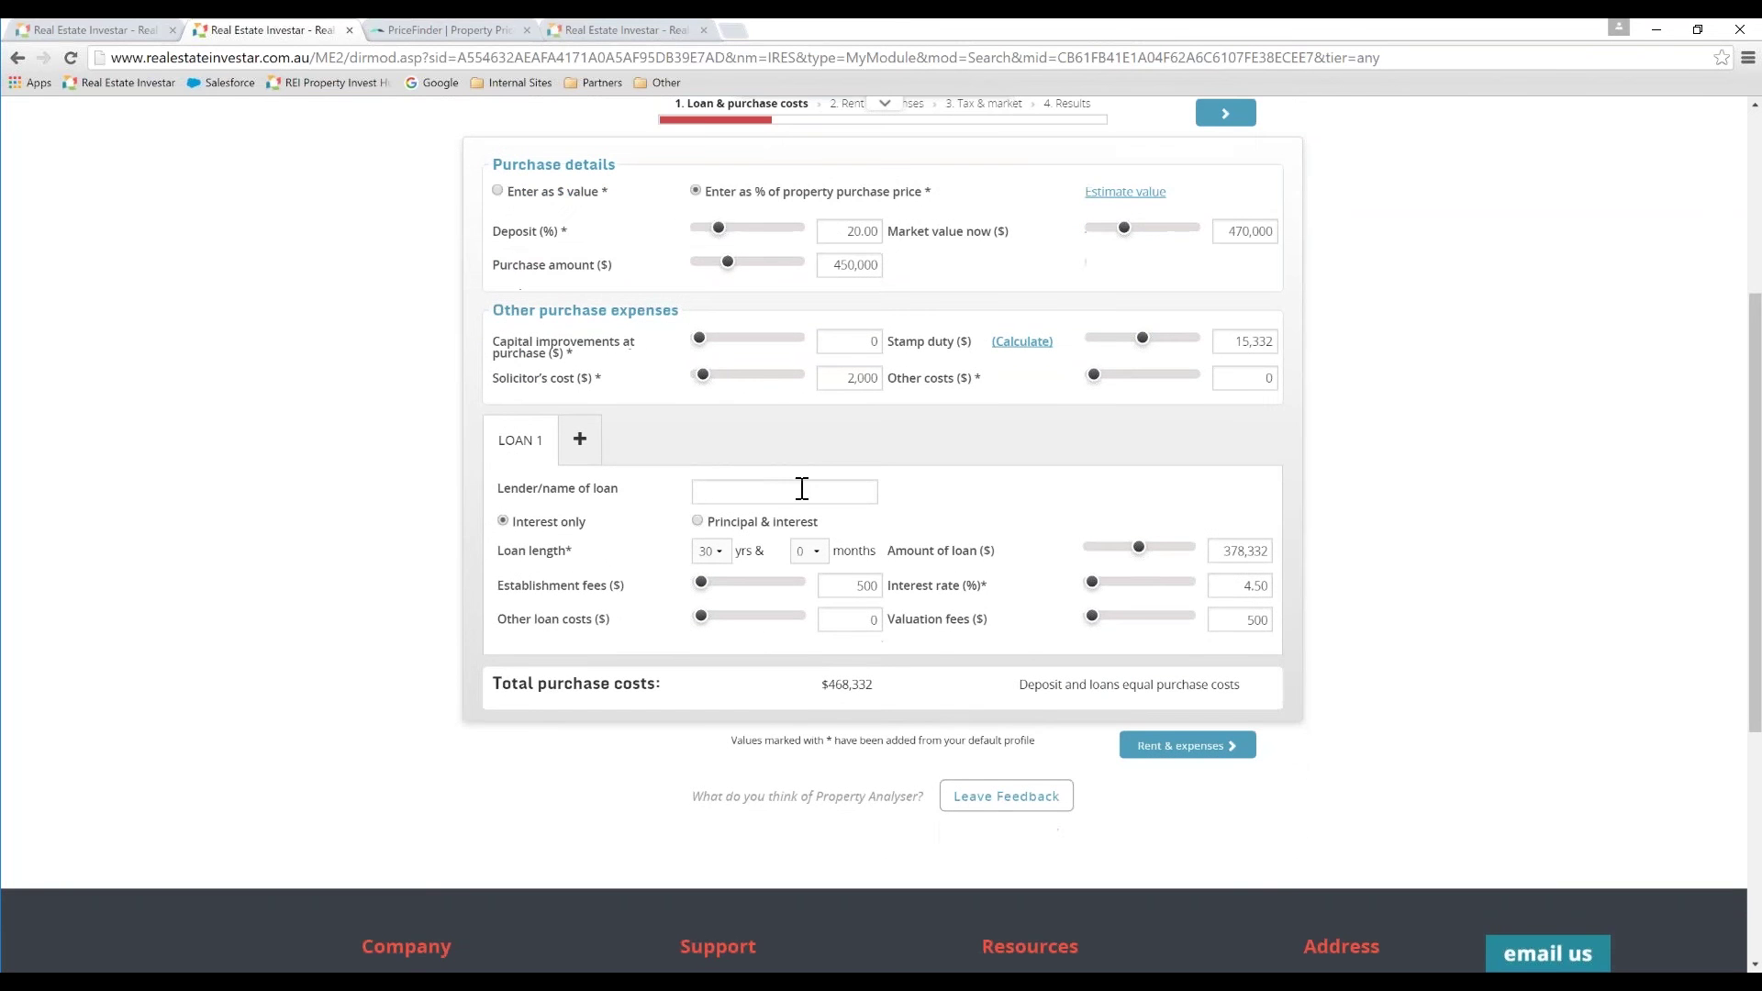
pyautogui.click(802, 489)
pyautogui.write('NAB')
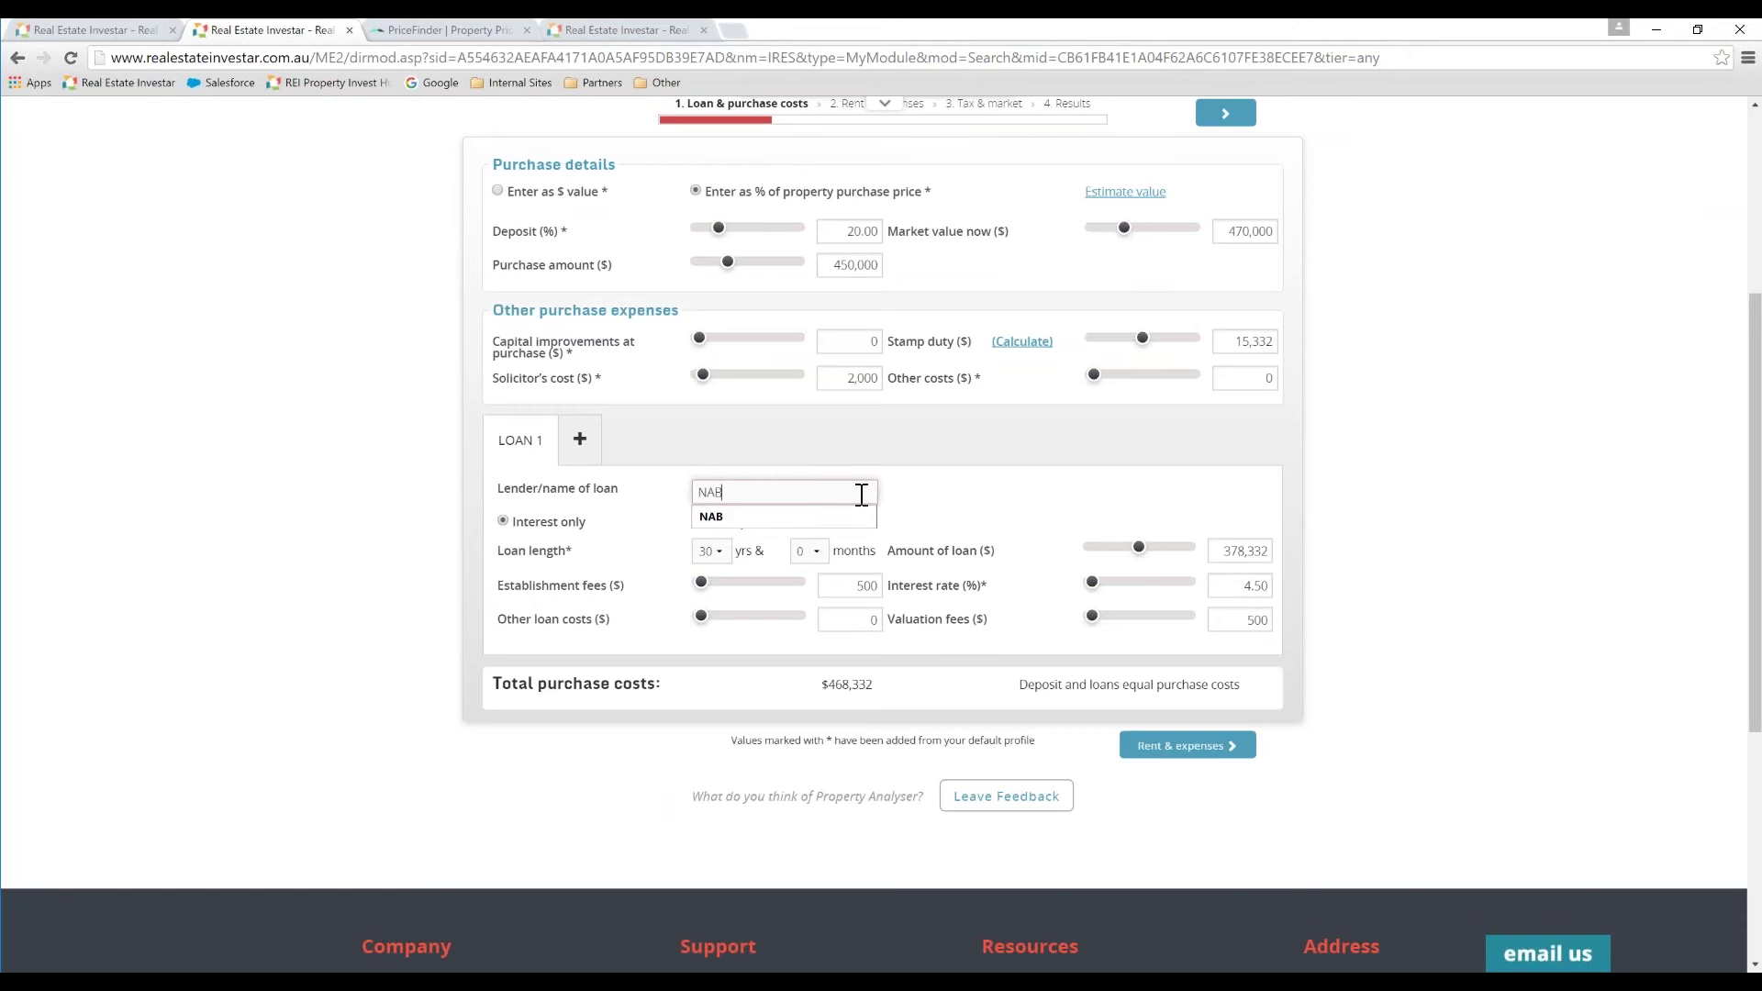
pyautogui.press('Tab')
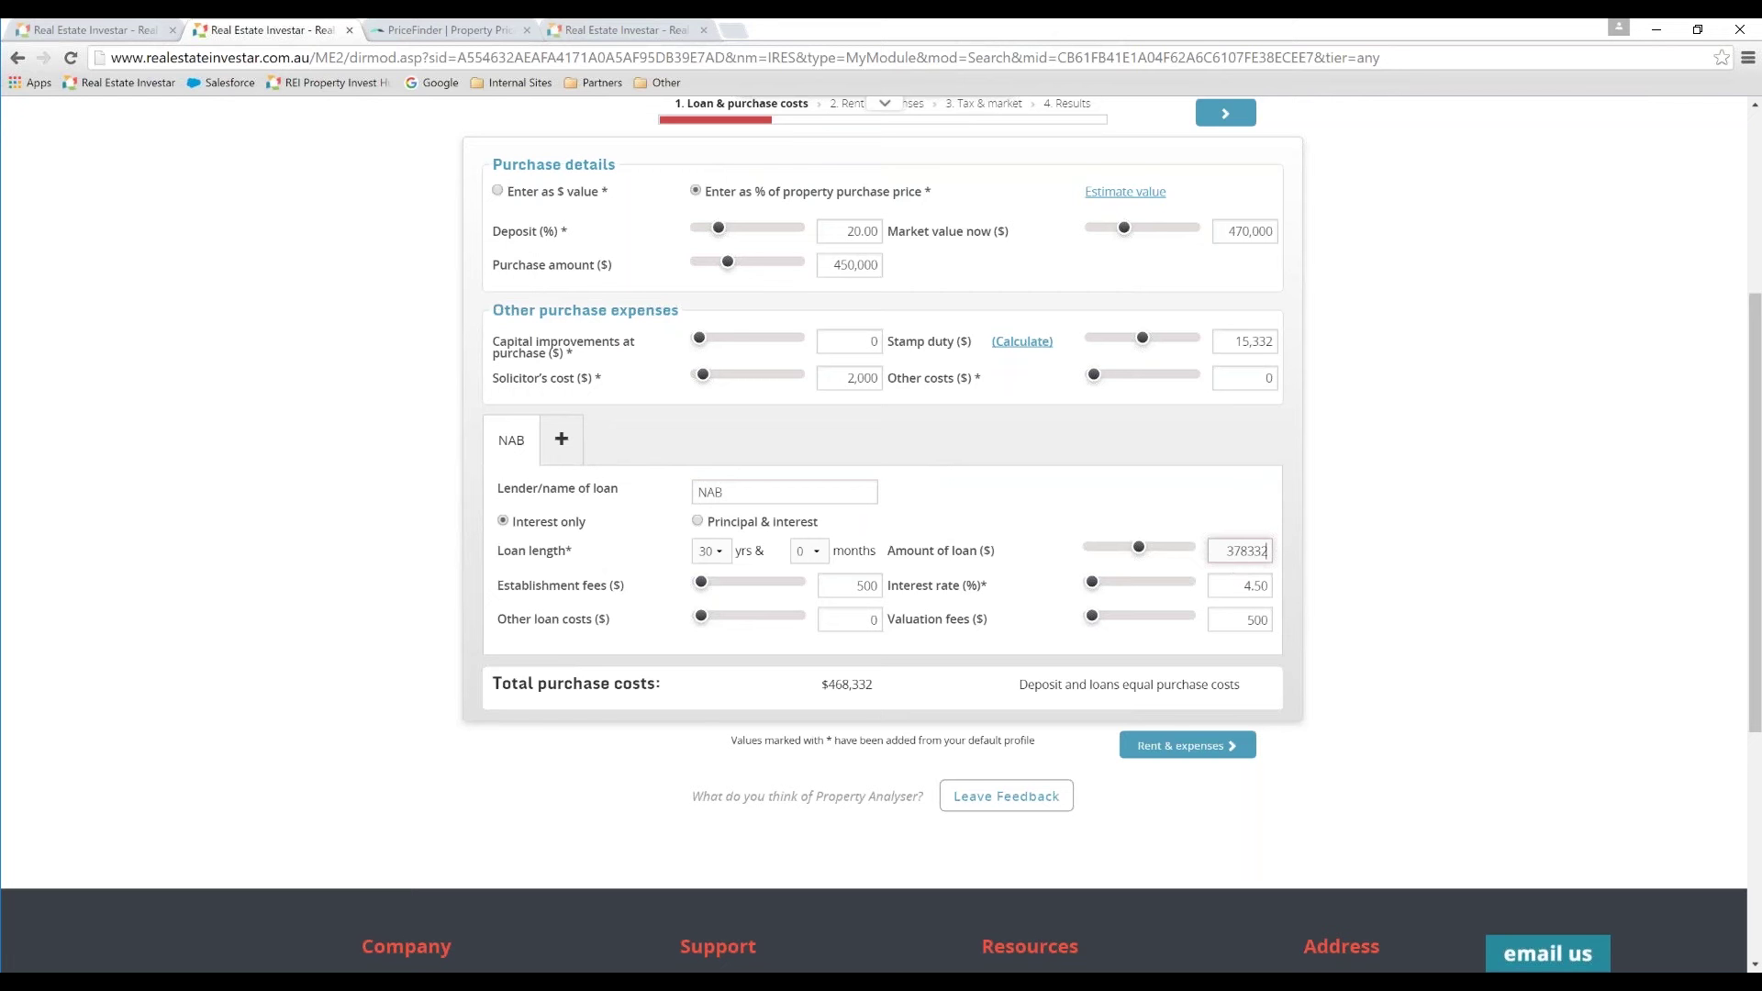
pyautogui.scroll(1, 648, 668)
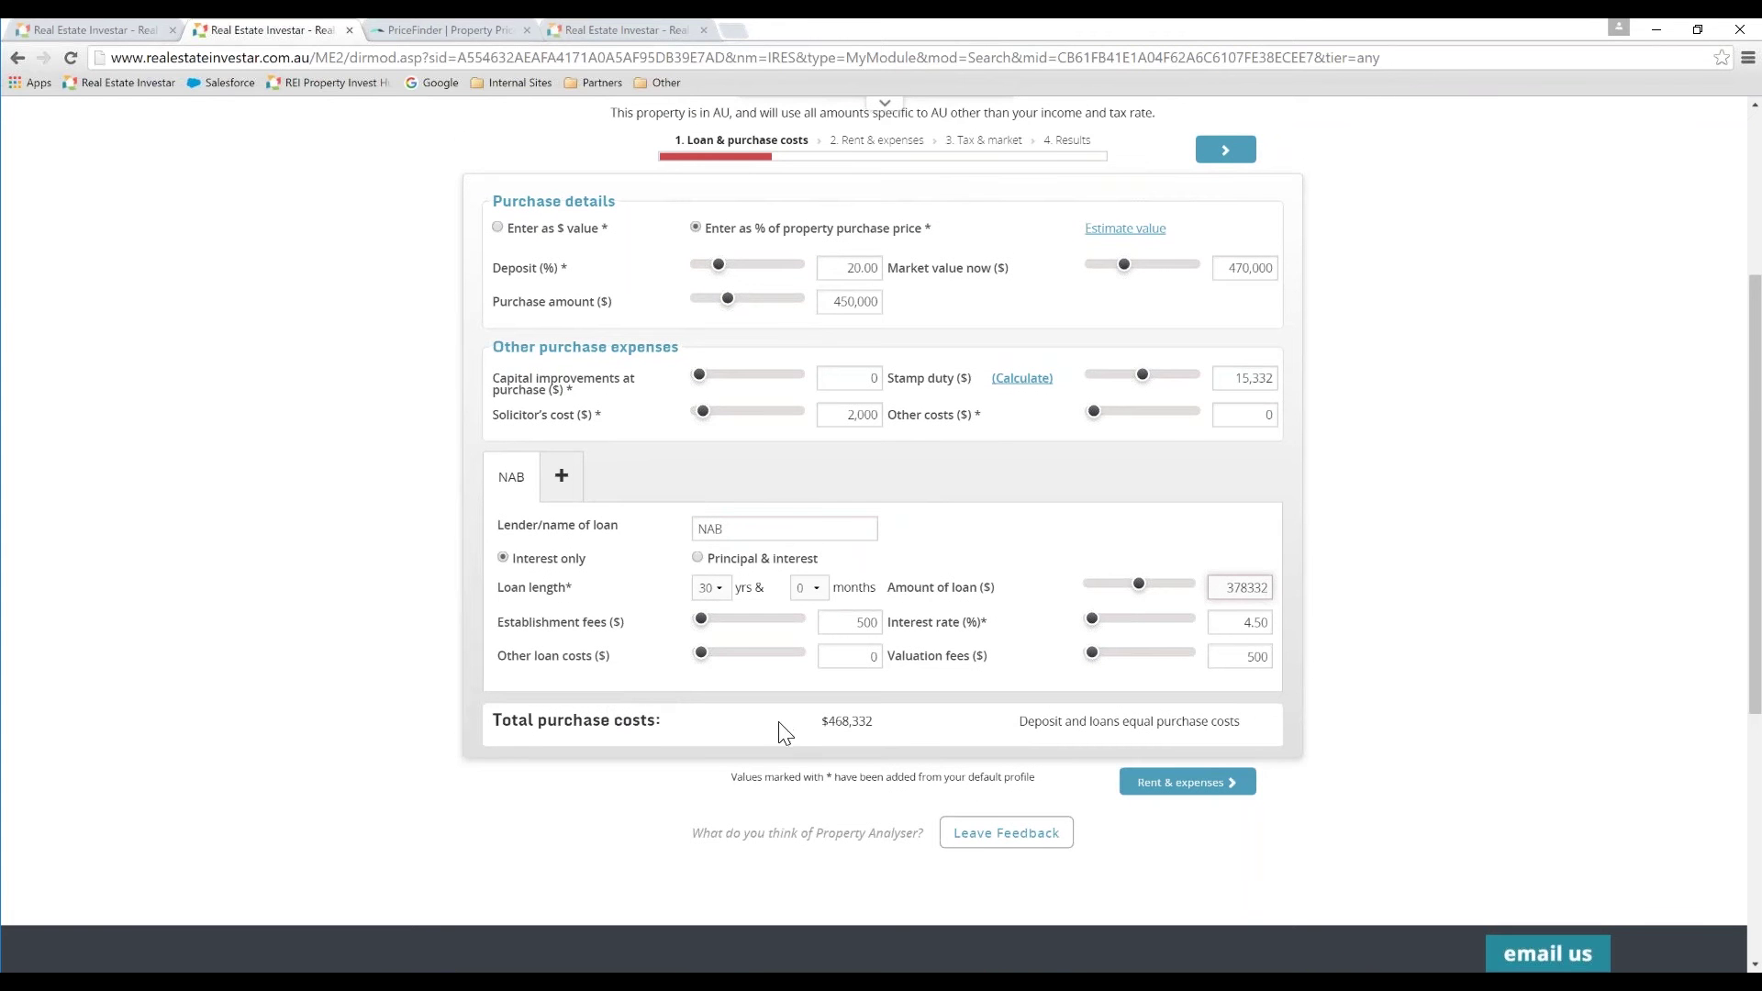
# Step: Set weekly rent to 720, keeping the Residential long term rental type
pyautogui.click(1148, 786)
pyautogui.scroll(1, 1239, 642)
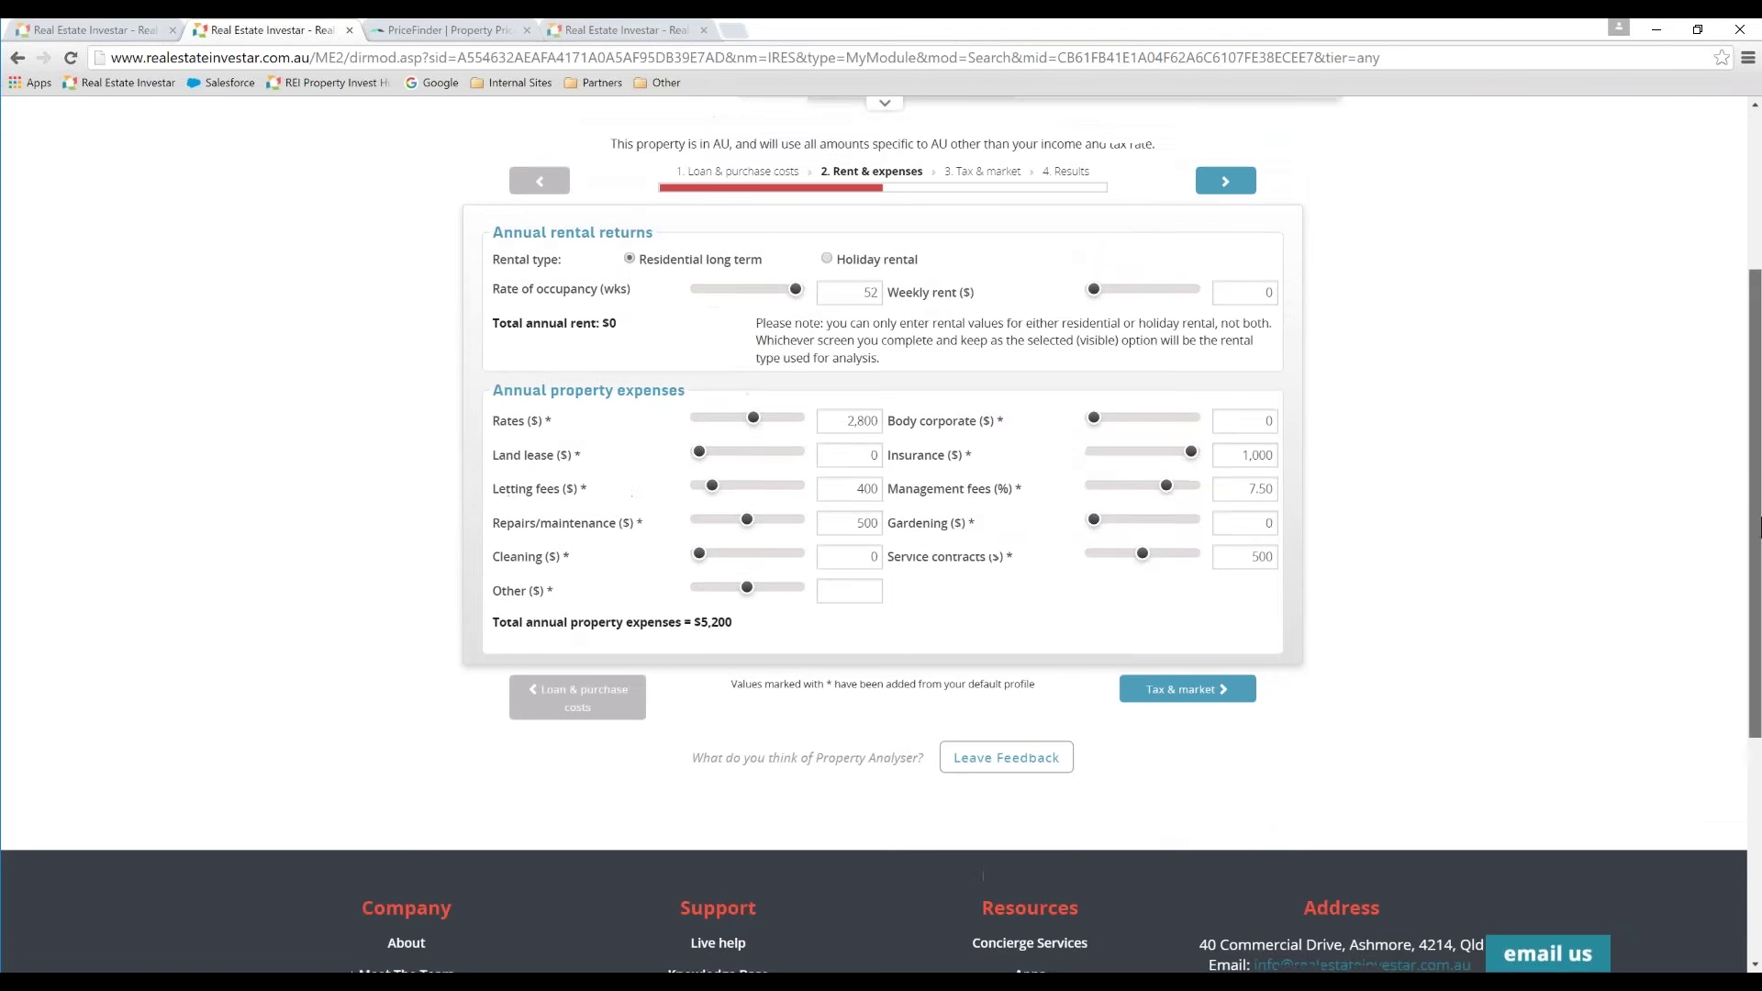
pyautogui.click(1233, 357)
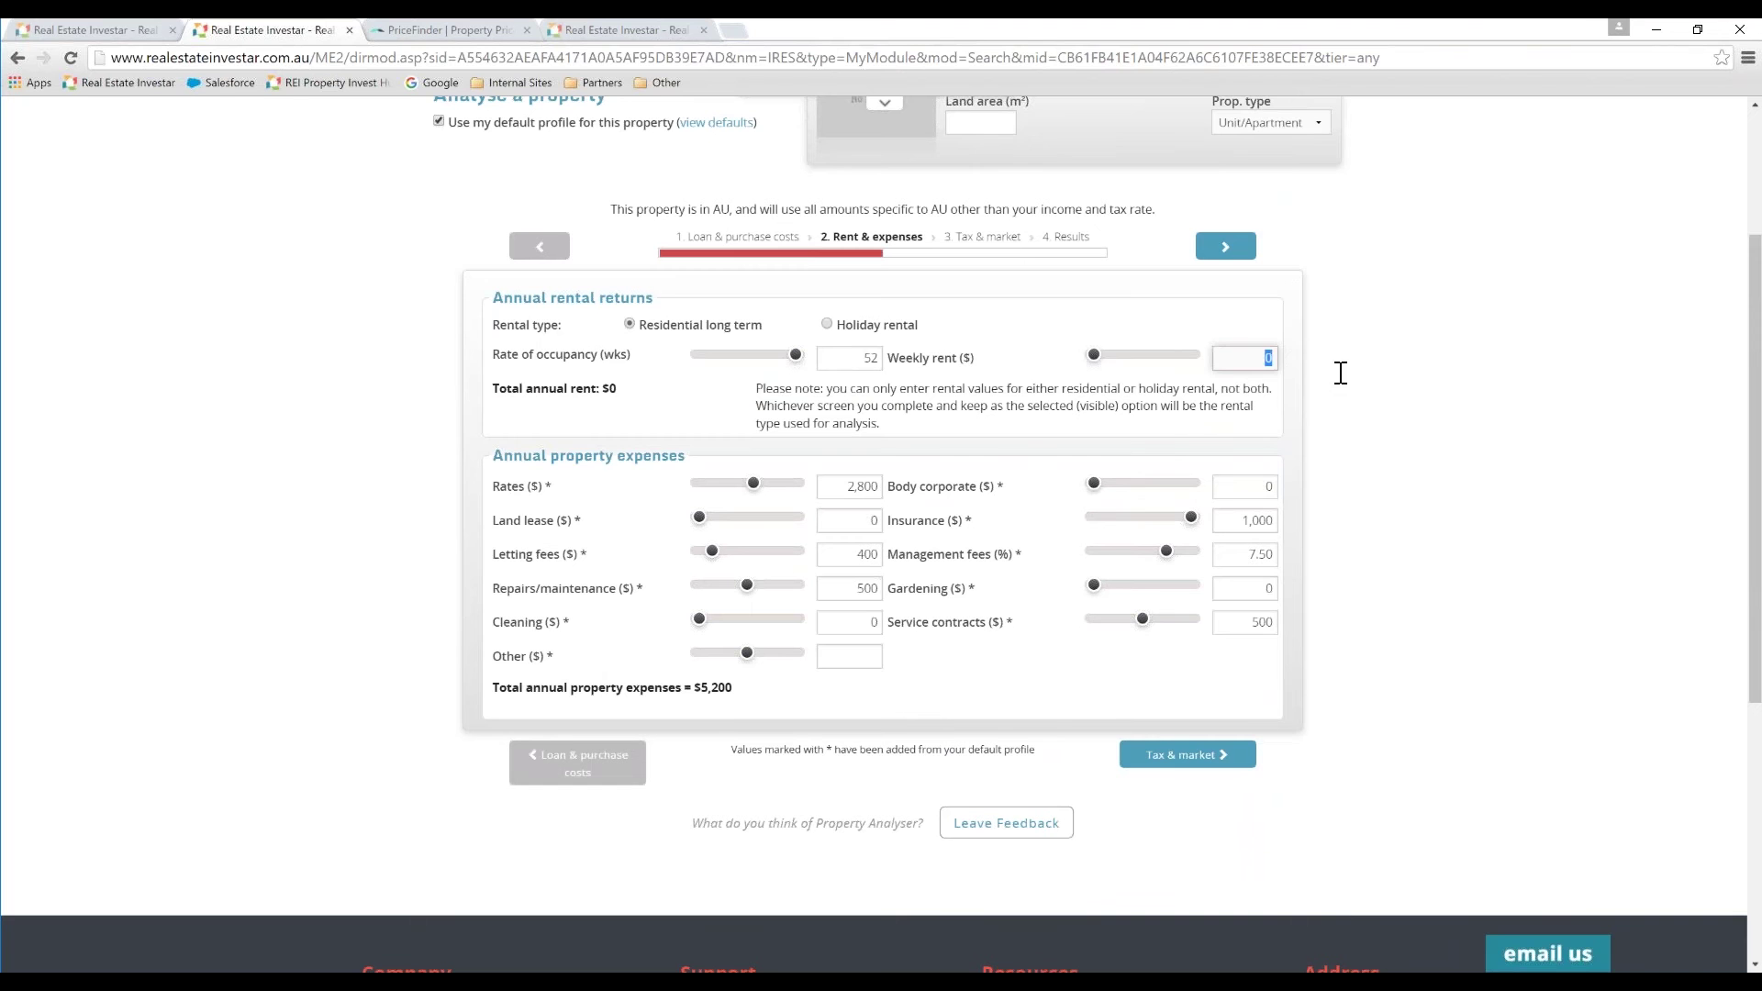
pyautogui.write('720')
pyautogui.click(828, 326)
pyautogui.click(827, 325)
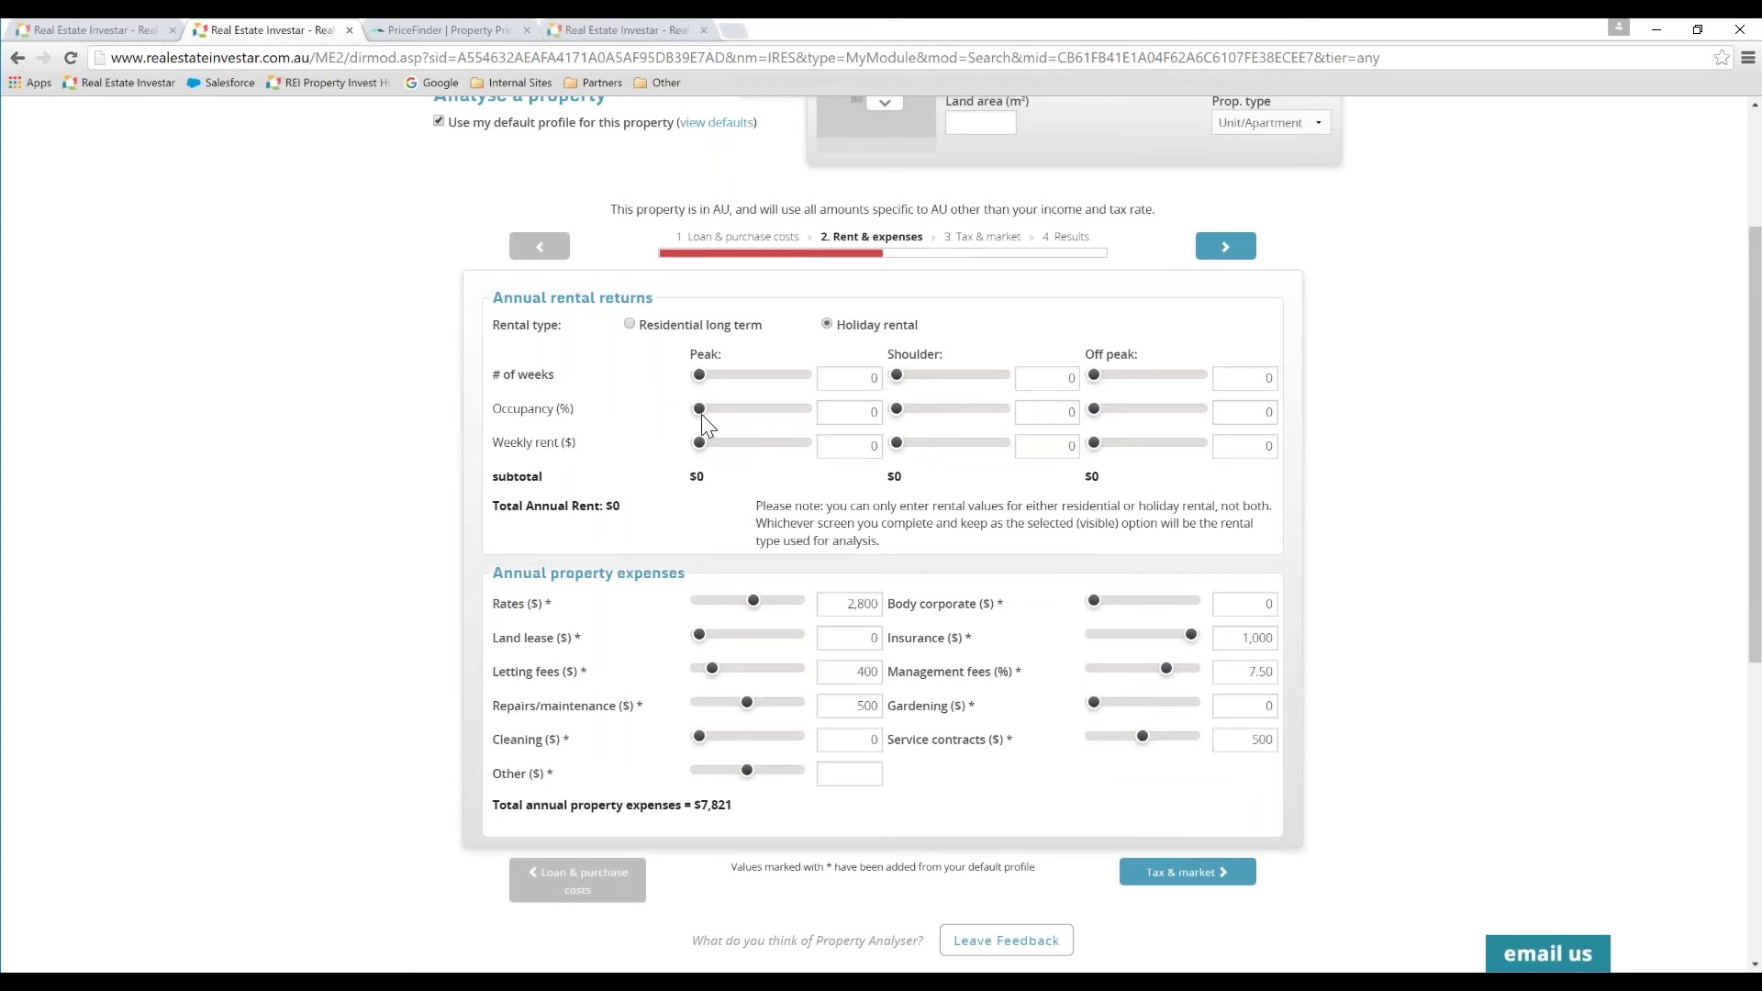
pyautogui.click(630, 325)
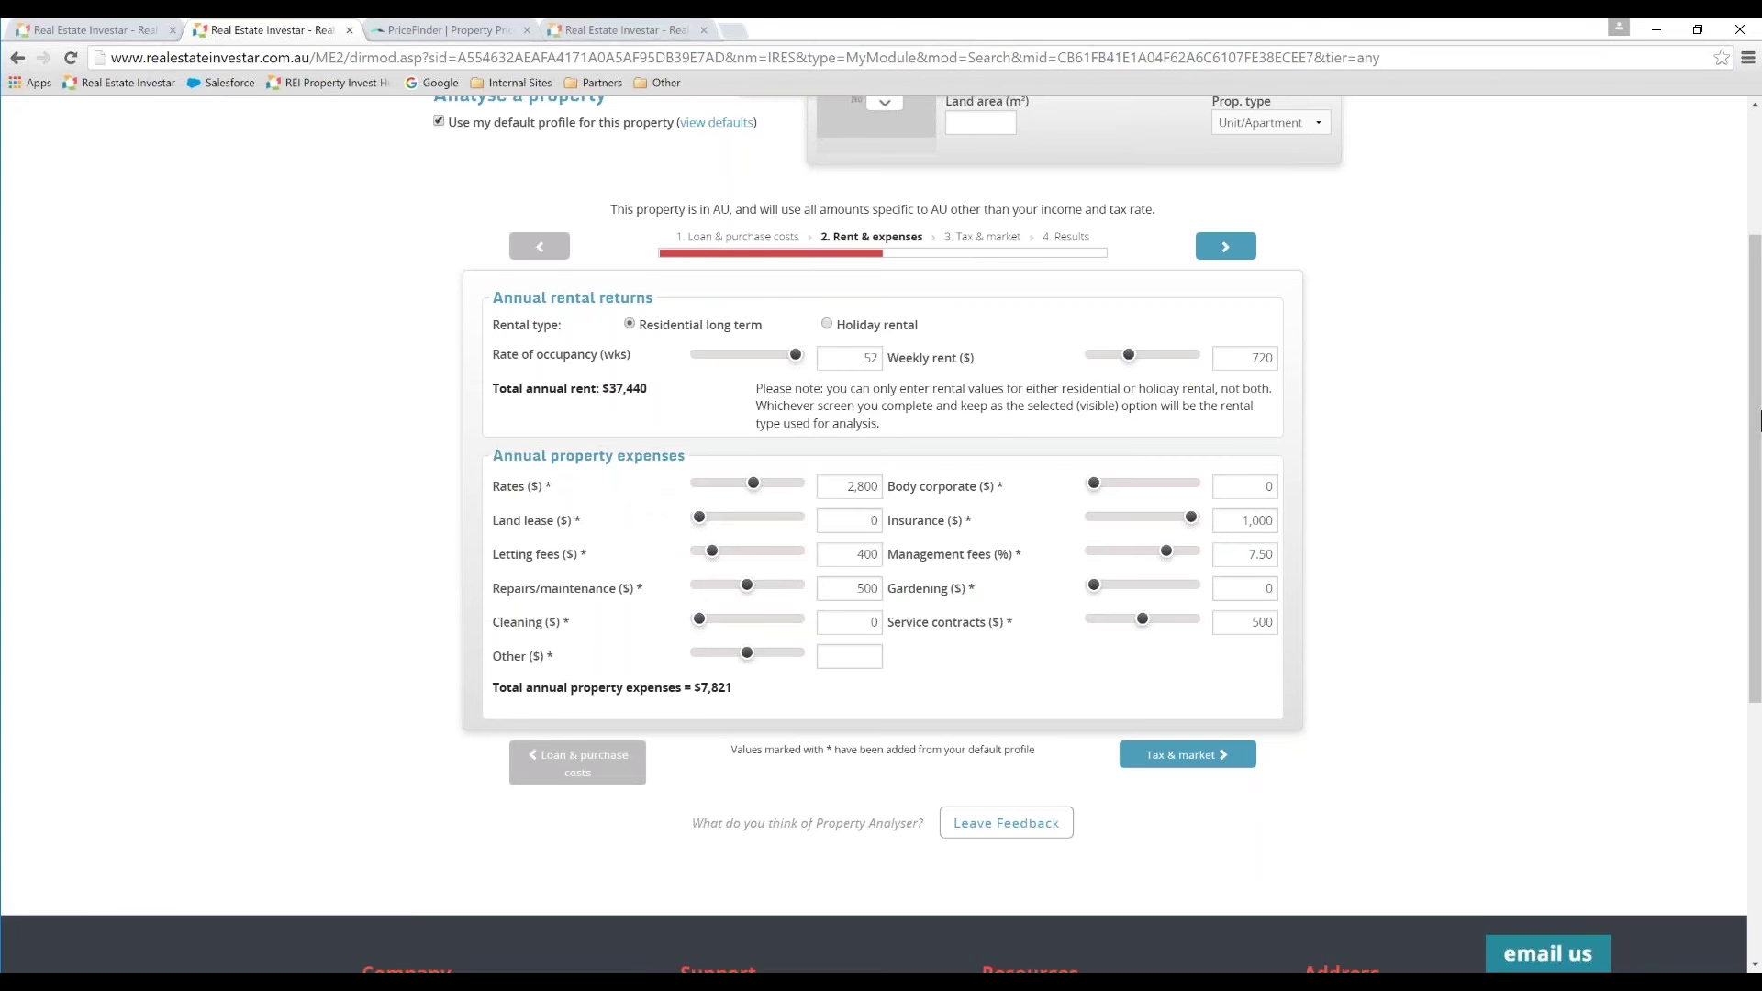
# Step: Enter 0 for other expenses and proceed to the Tax & market step
pyautogui.scroll(-1, 1693, 432)
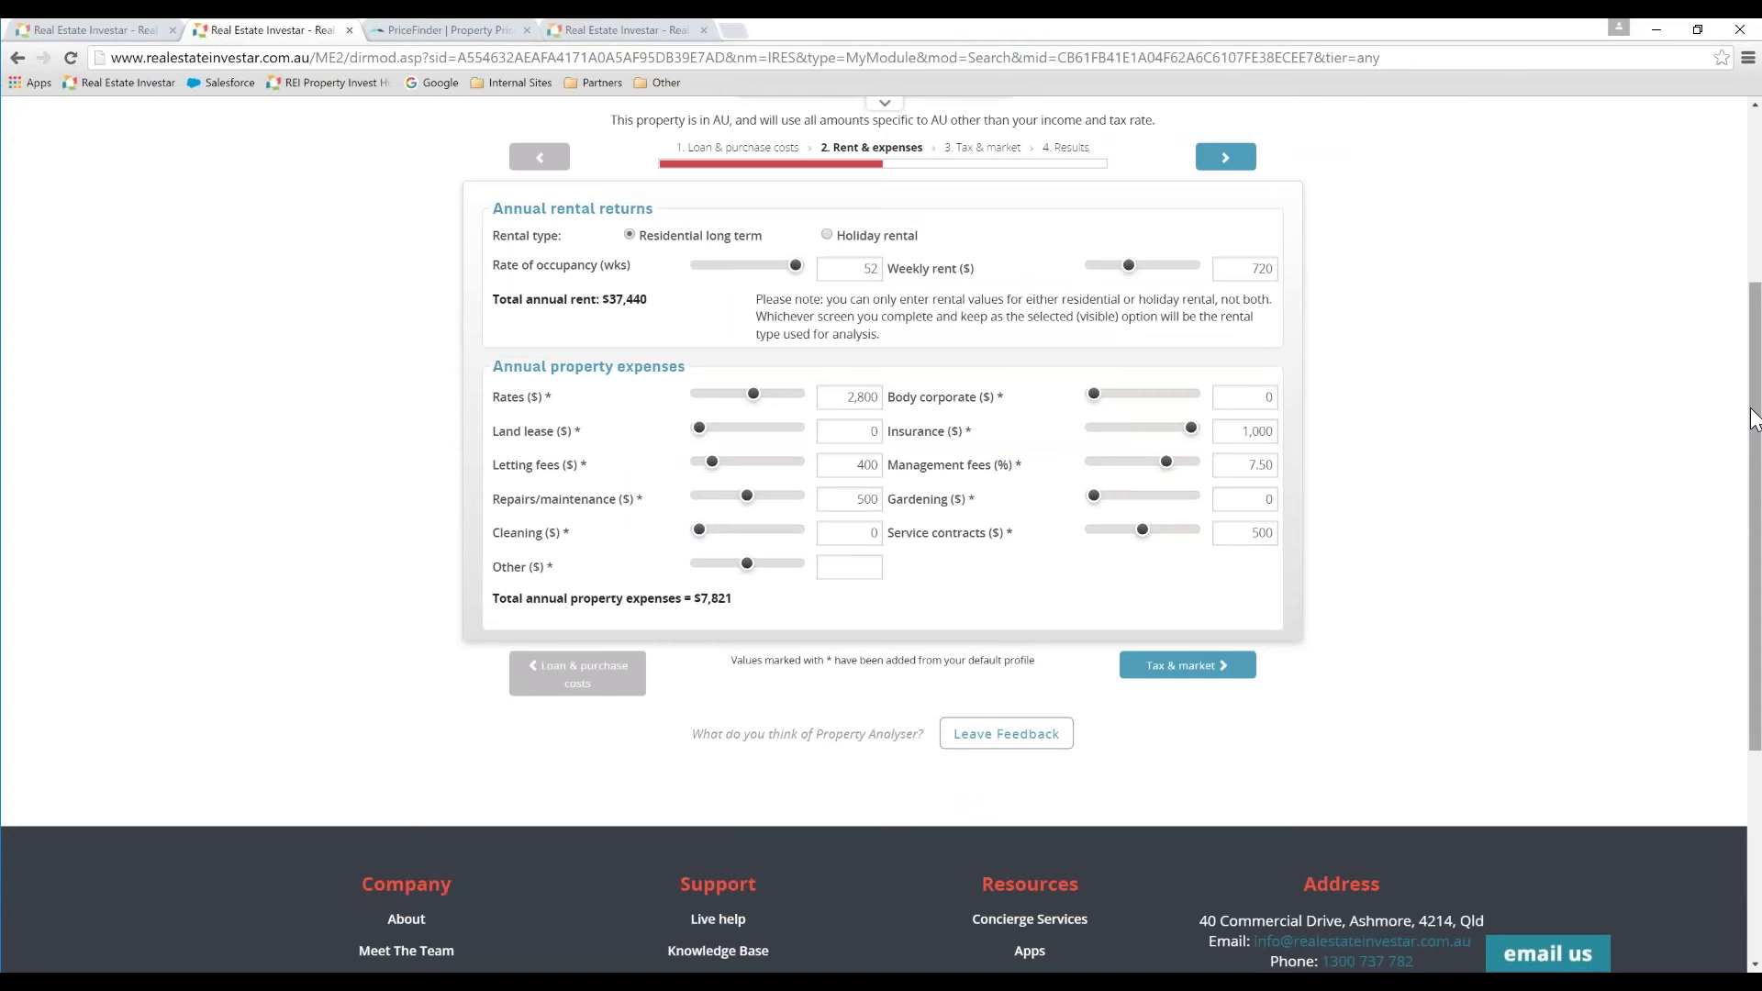
pyautogui.click(873, 567)
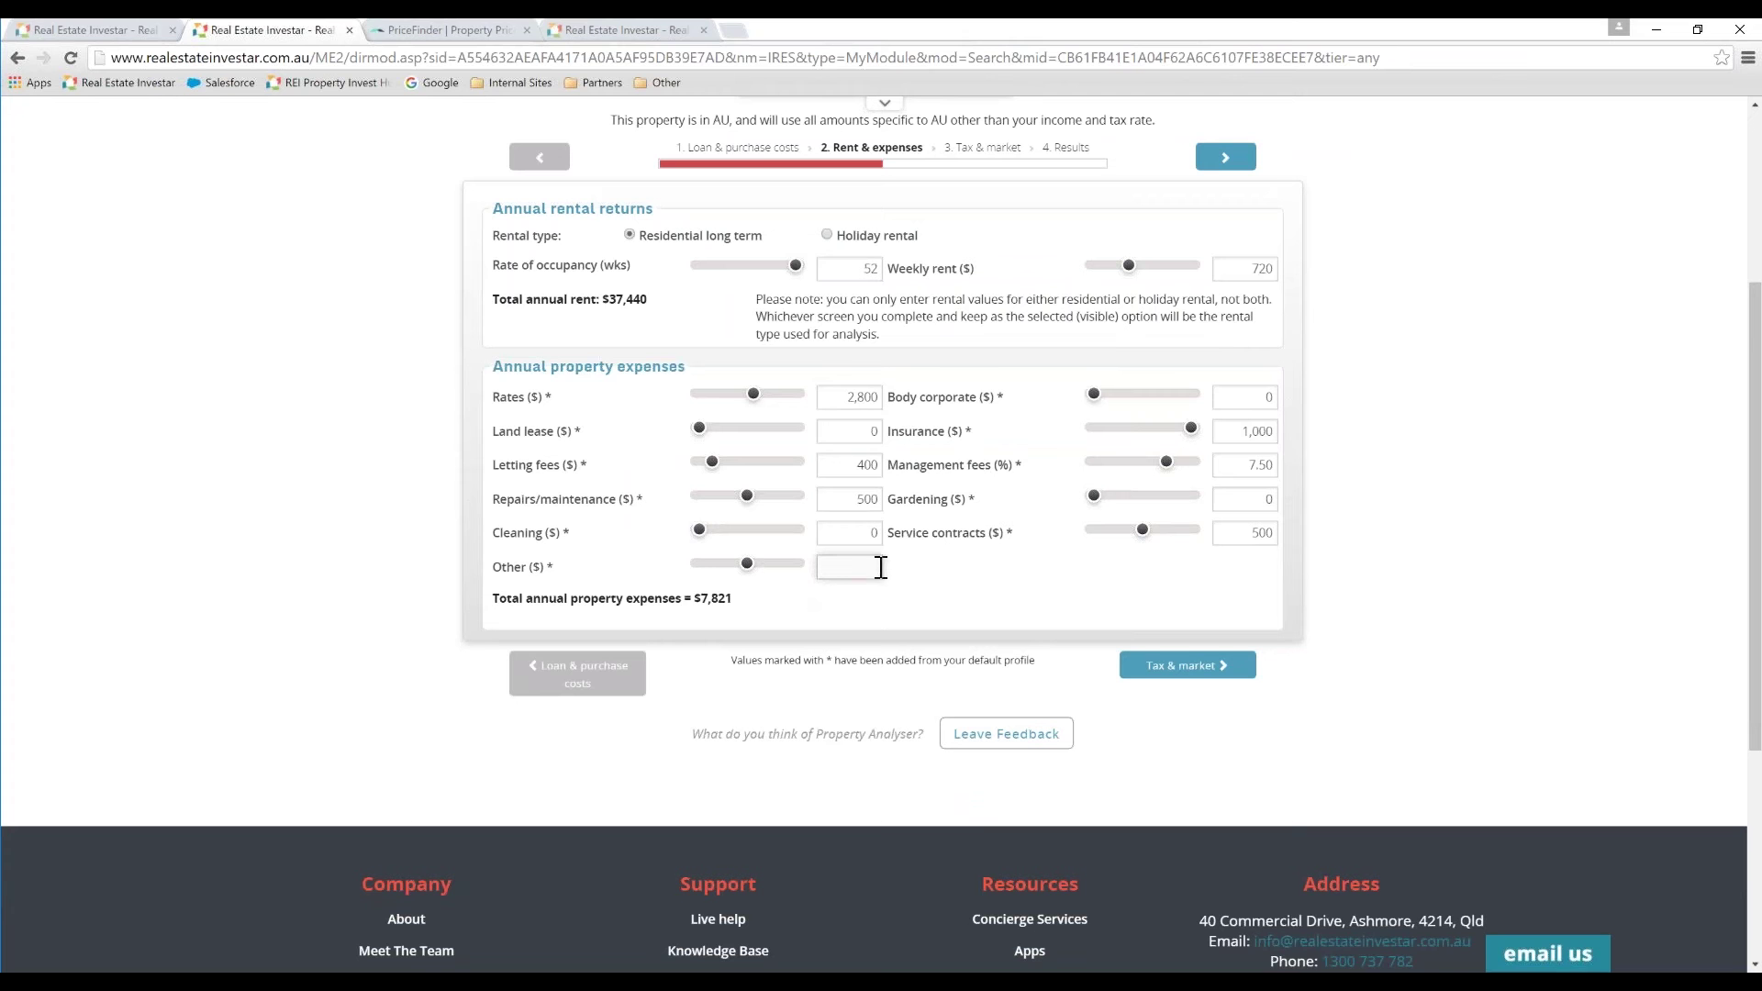
pyautogui.write('0')
pyautogui.click(963, 563)
pyautogui.click(1167, 666)
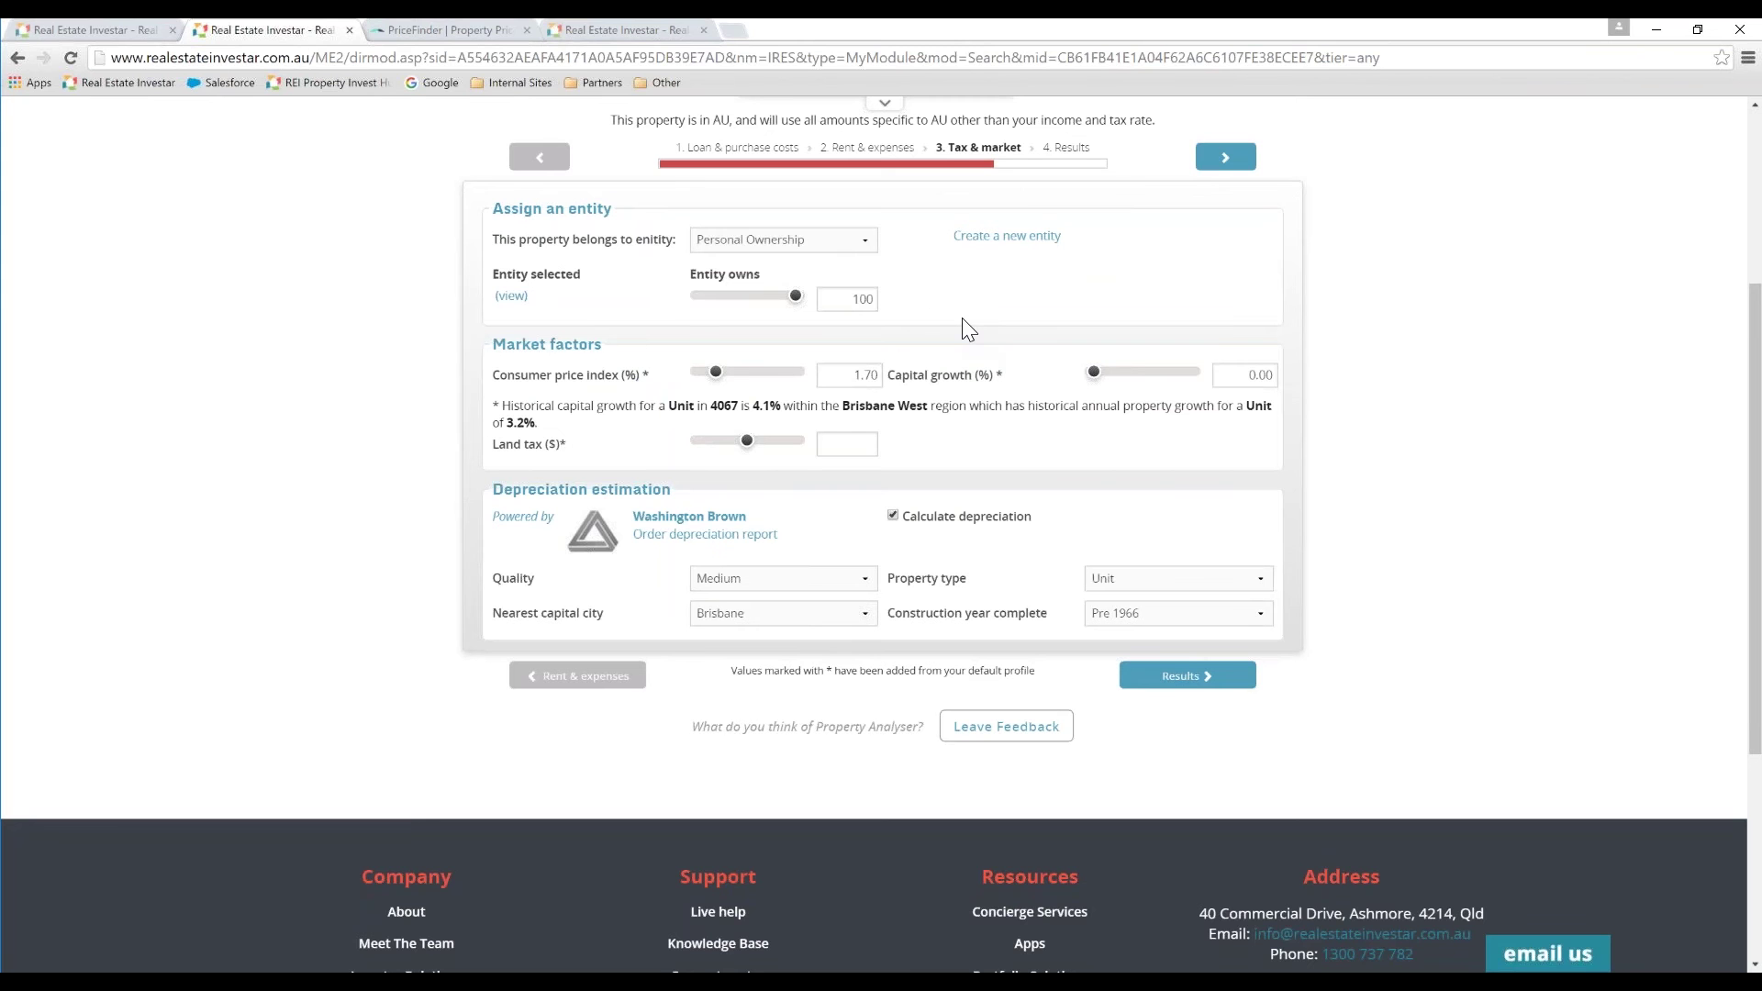
# Step: Keep Personal Ownership as the owner and set capital growth to 4.10%
pyautogui.click(856, 246)
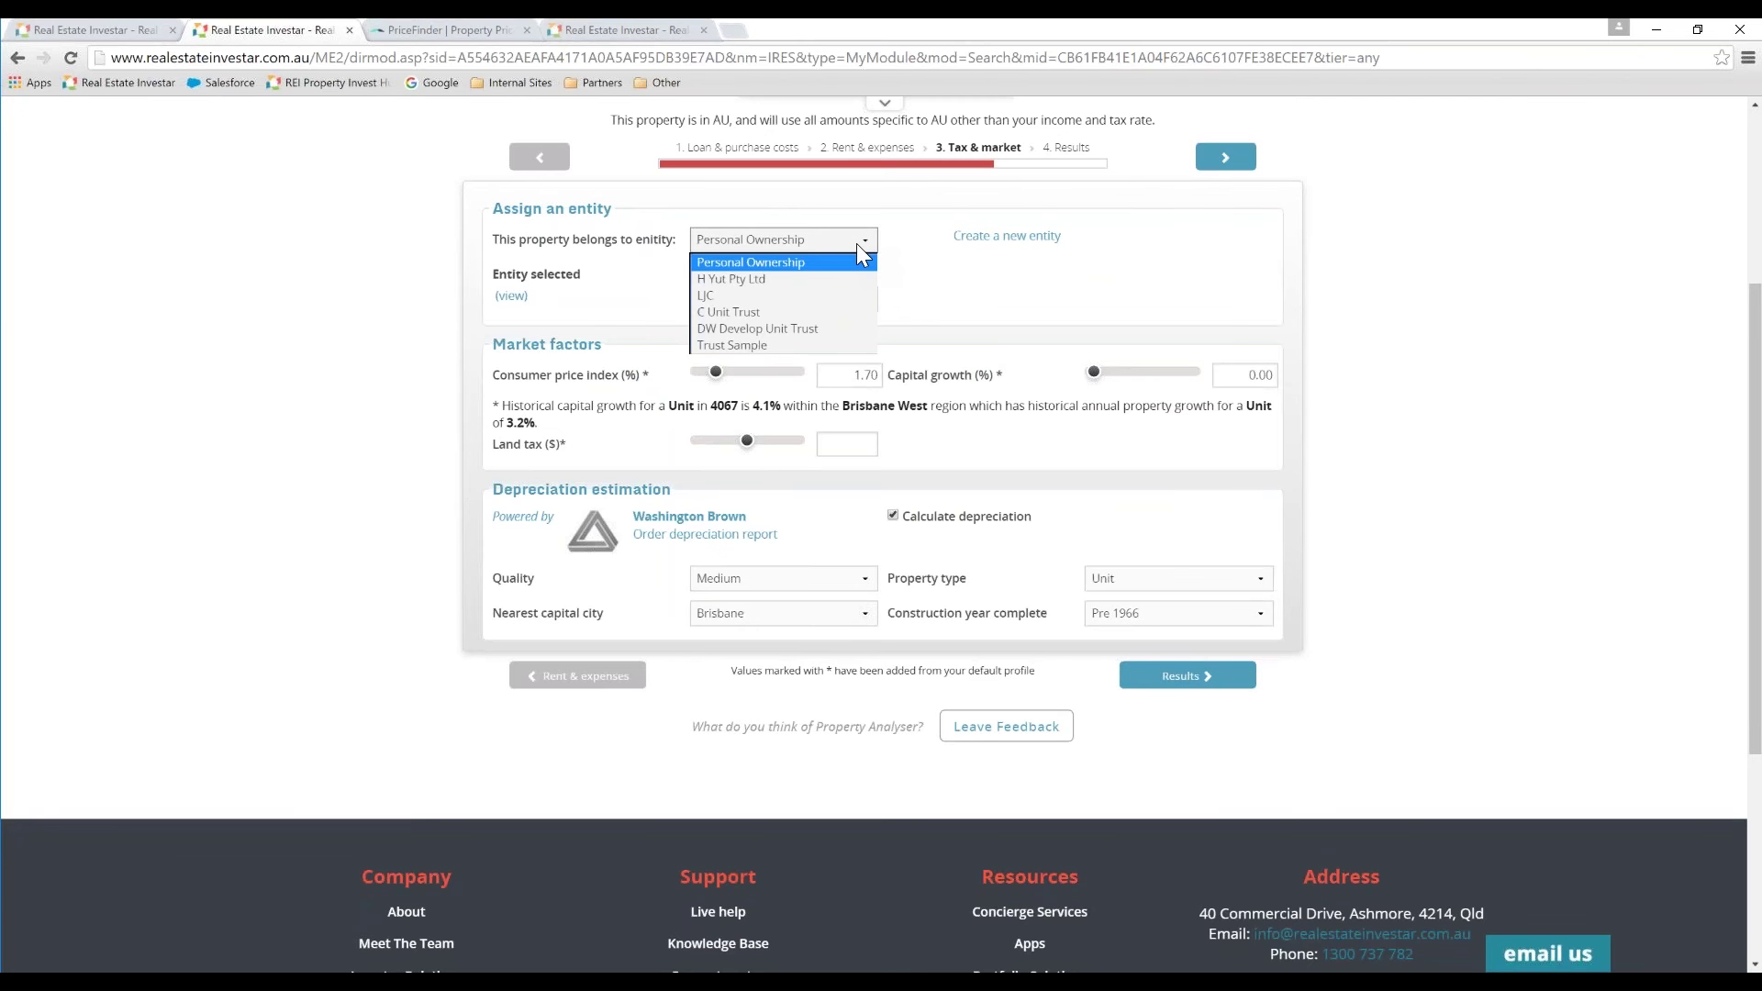
pyautogui.click(851, 239)
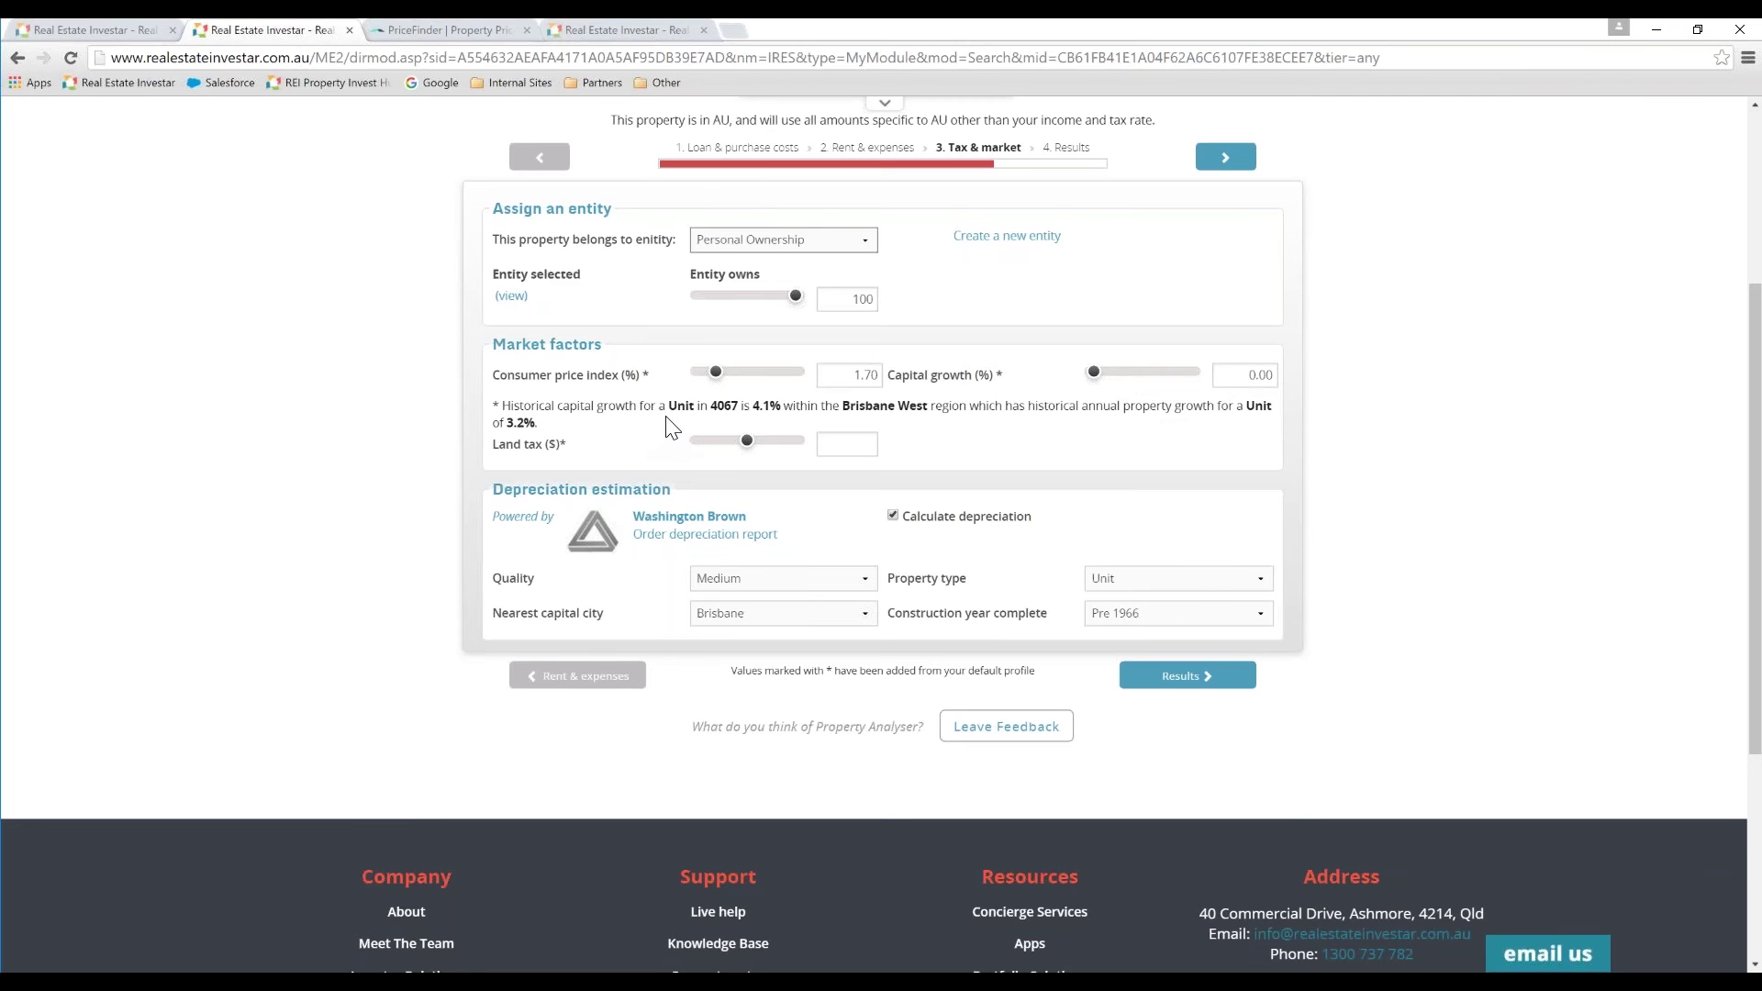
pyautogui.click(1265, 376)
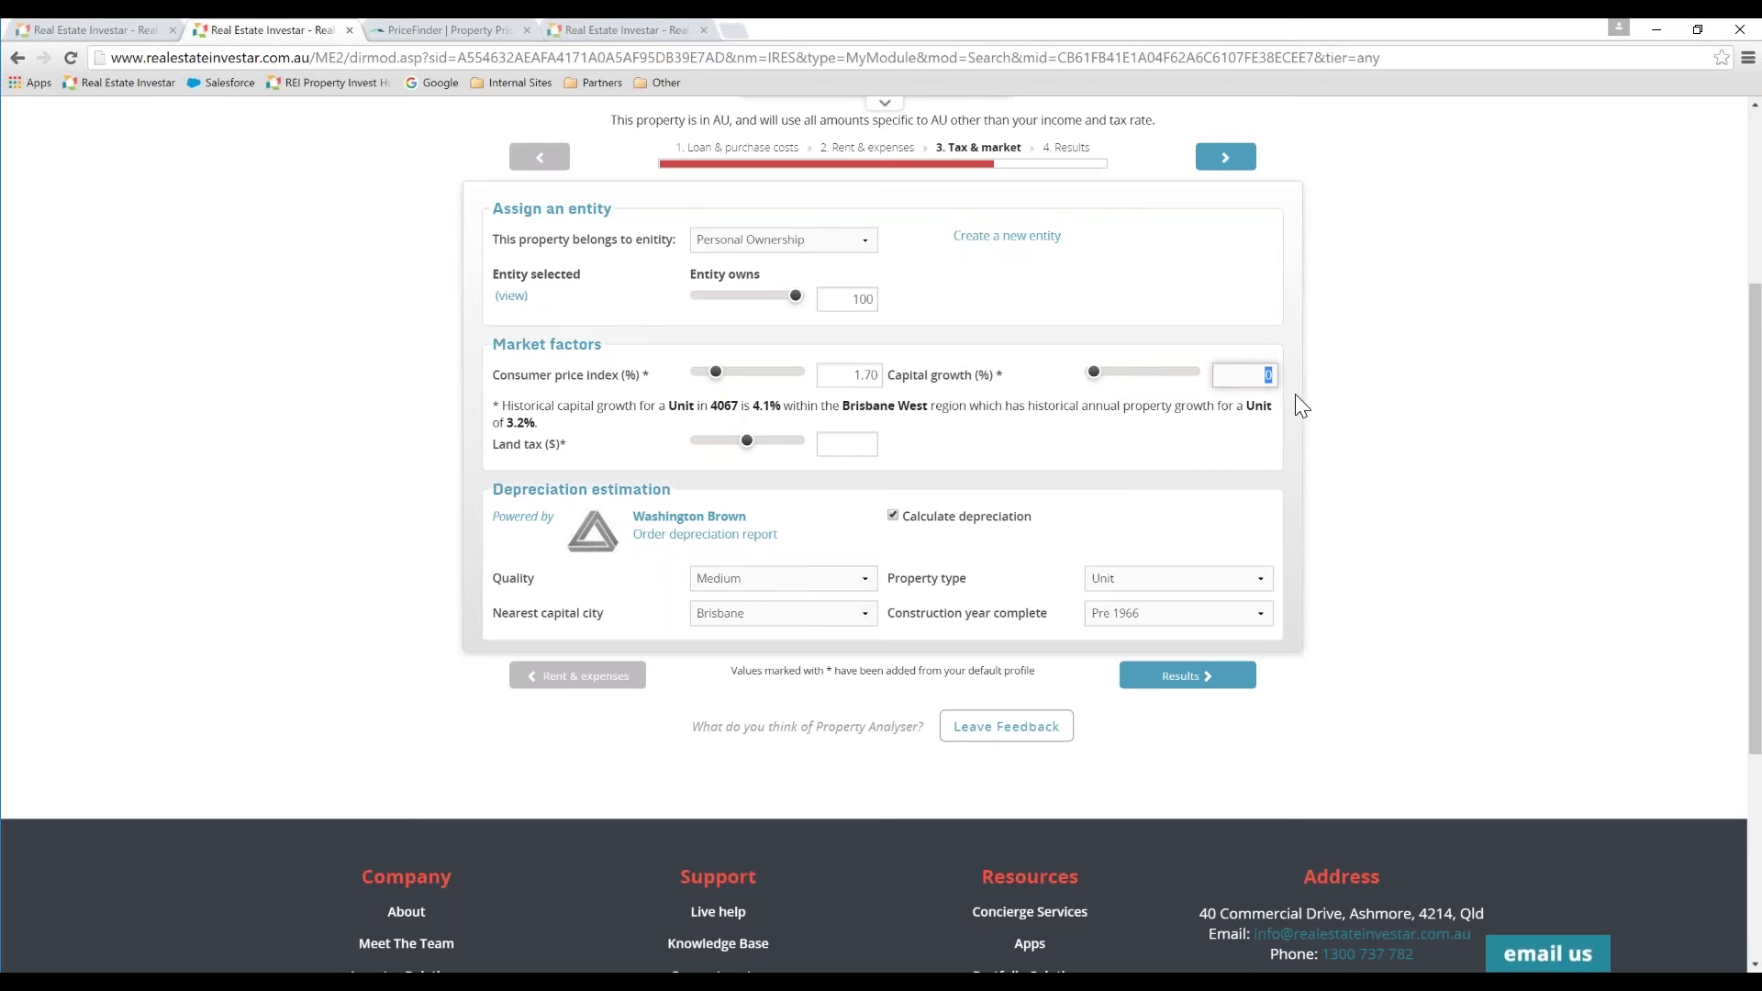
pyautogui.write('4.1')
pyautogui.click(1404, 397)
# Step: Set land tax to 0 and the depreciation construction year to 2004
pyautogui.moveTo(795, 385)
pyautogui.click(846, 444)
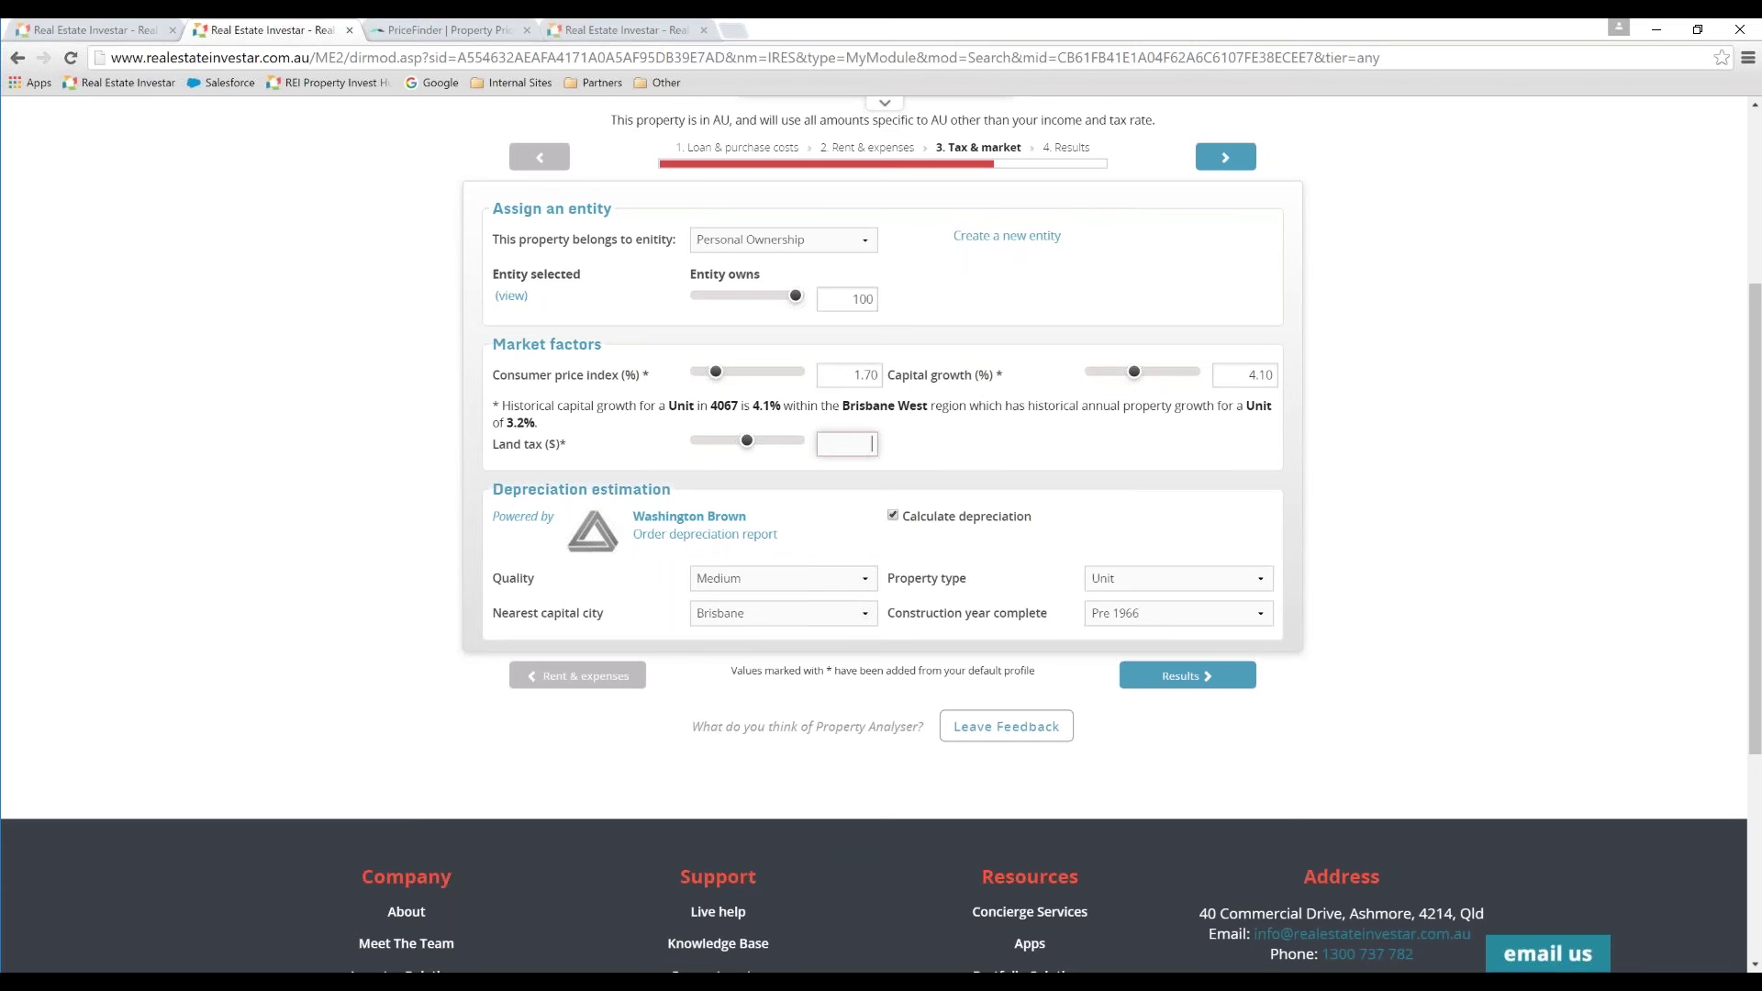
pyautogui.write('0')
pyautogui.press('Tab')
pyautogui.click(1132, 617)
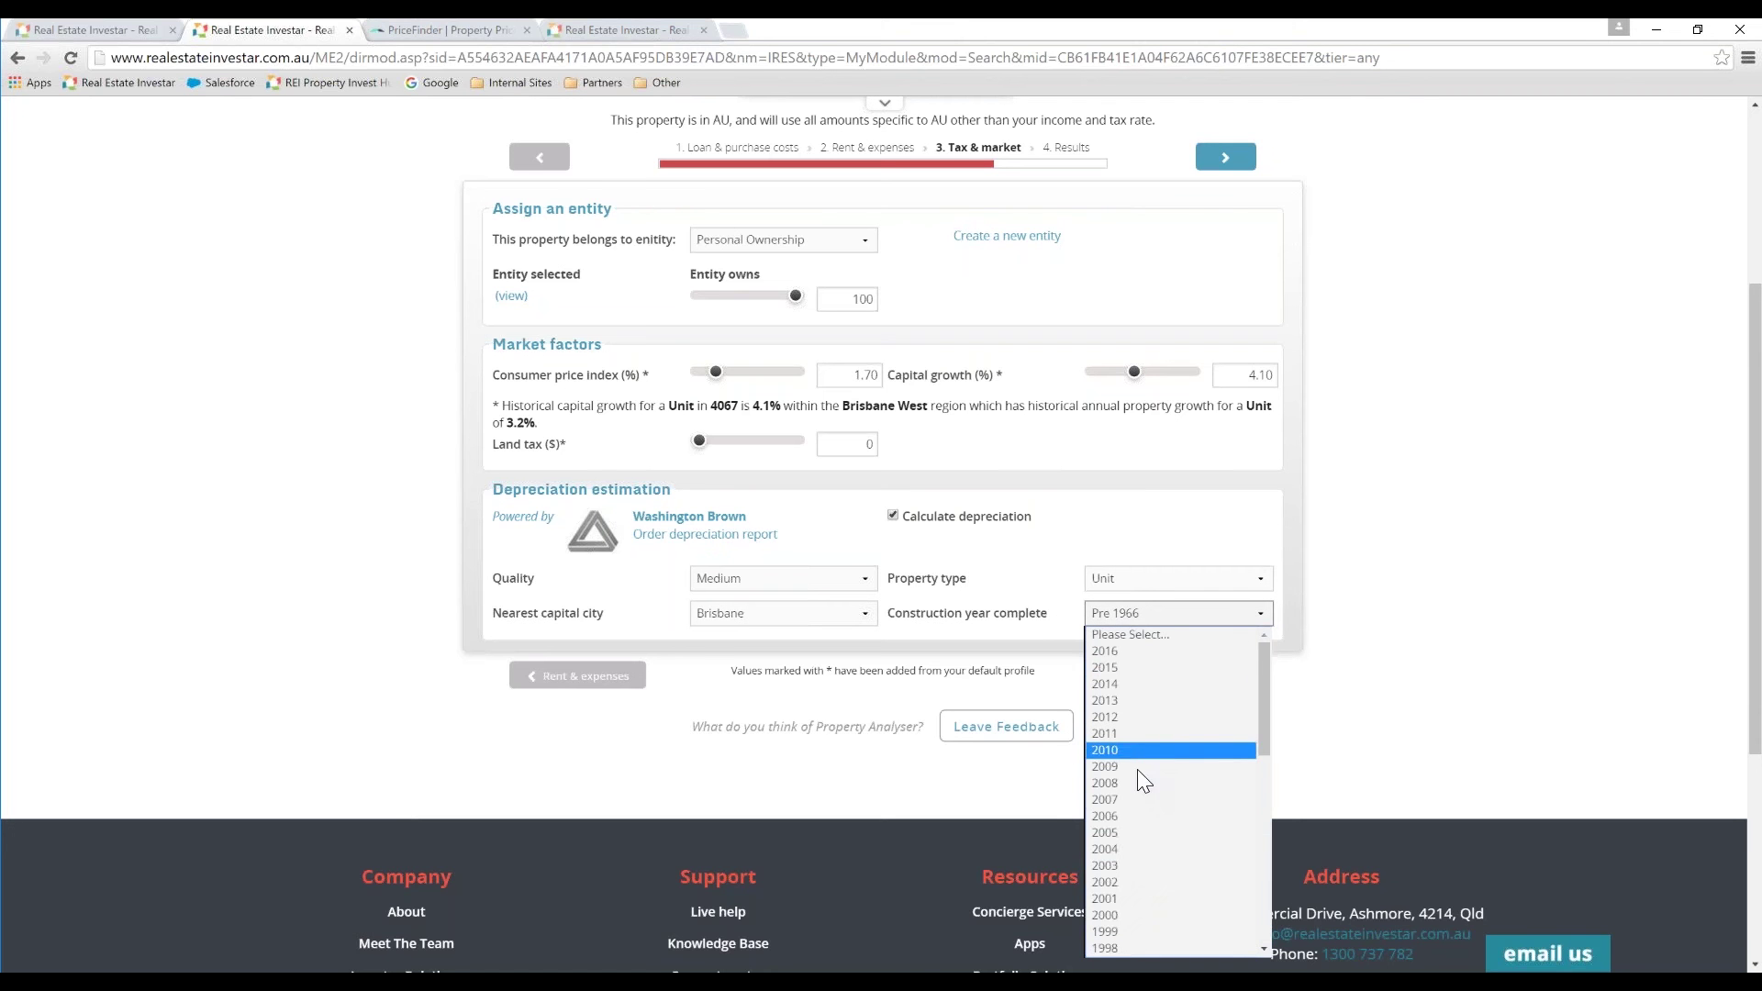
pyautogui.click(1122, 848)
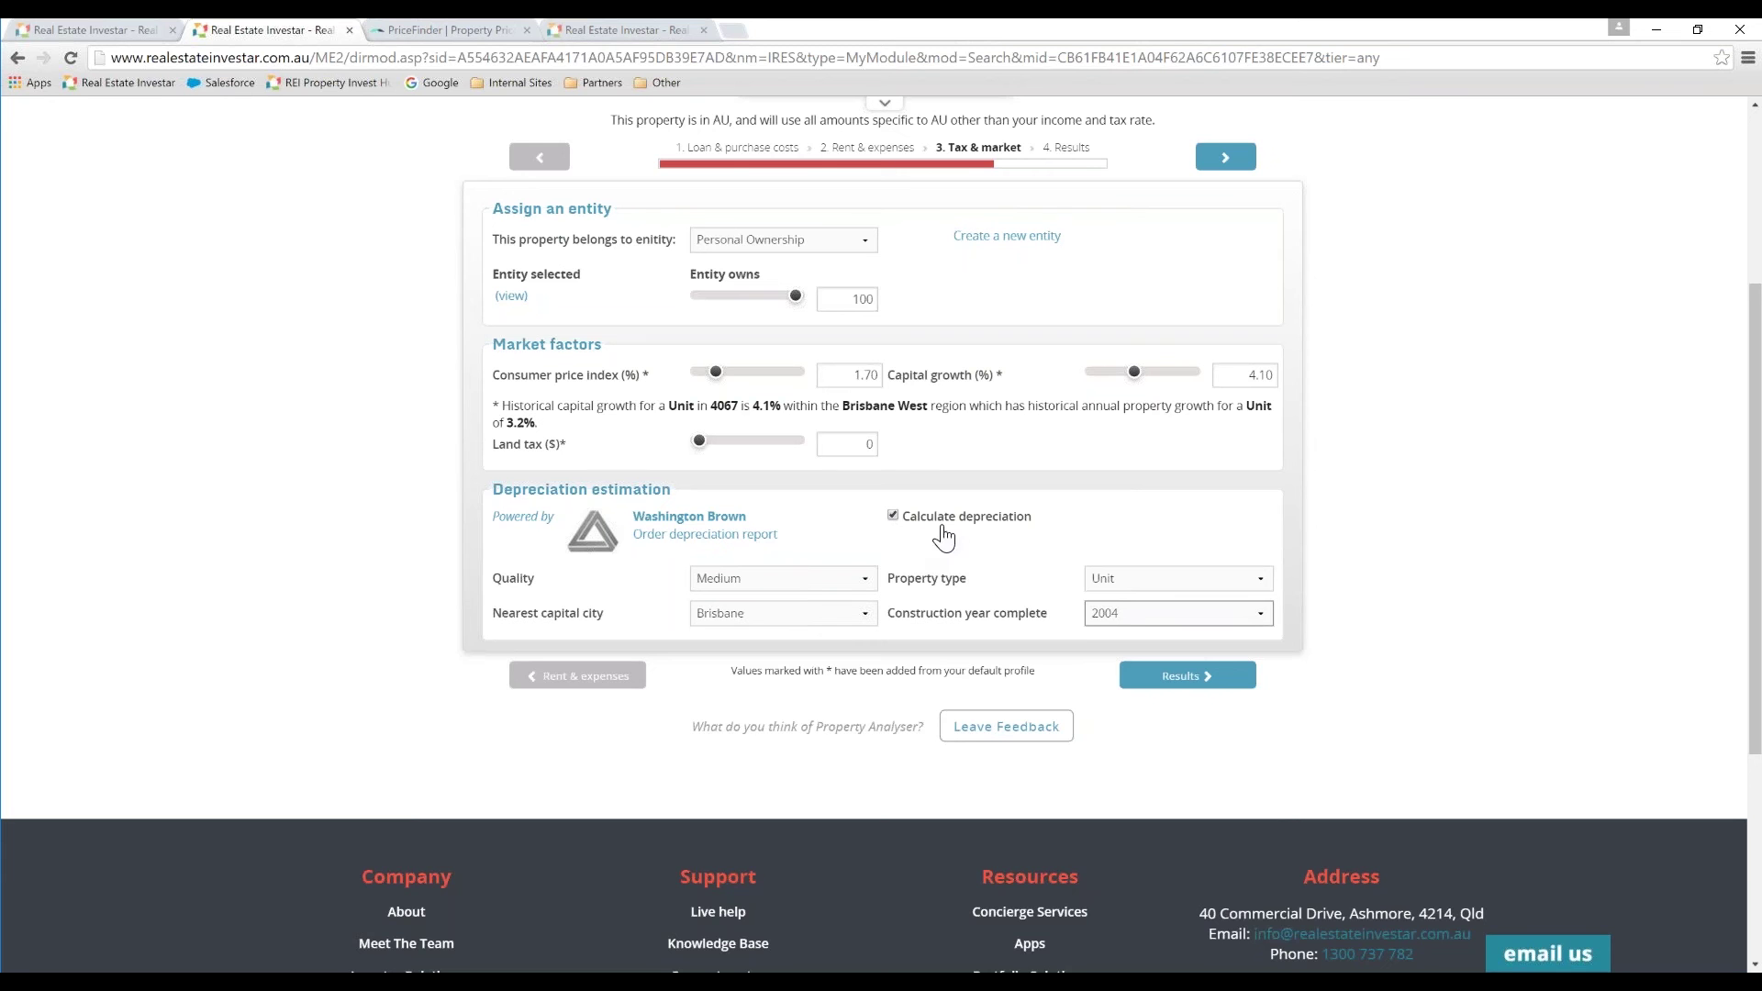
pyautogui.scroll(1, 1335, 511)
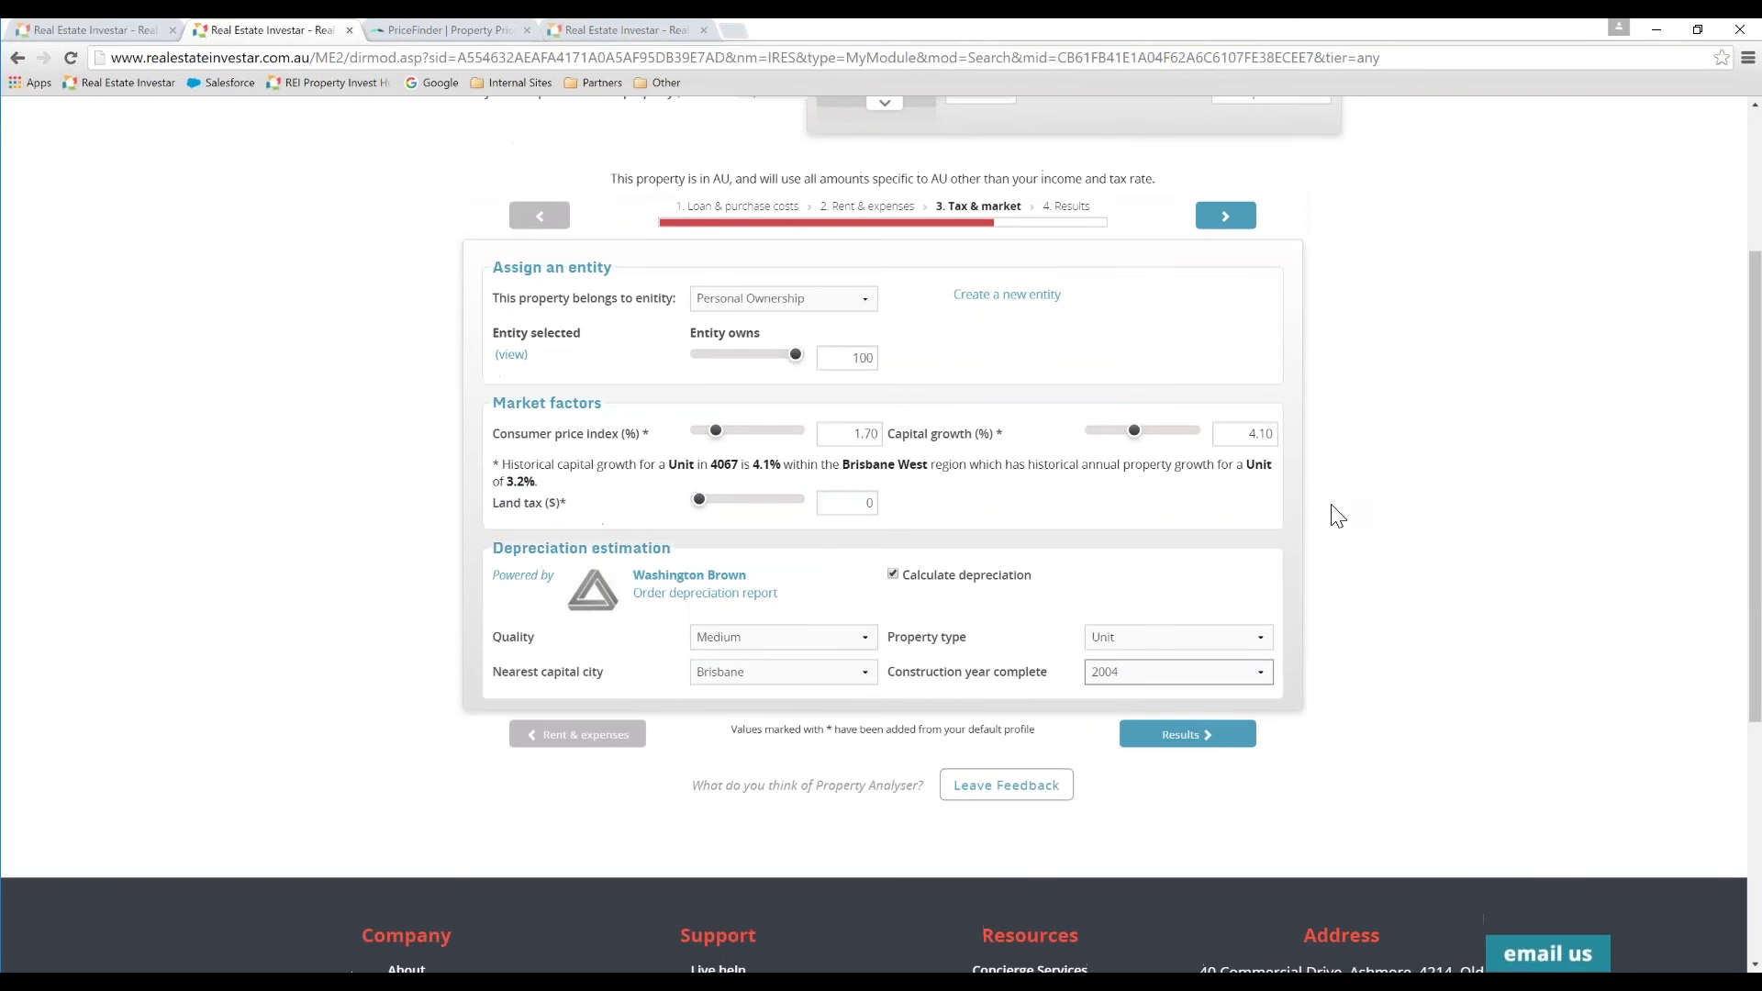
# Step: Generate the results, show all forecast years 0–10, and make future-year figures editable
pyautogui.click(1180, 734)
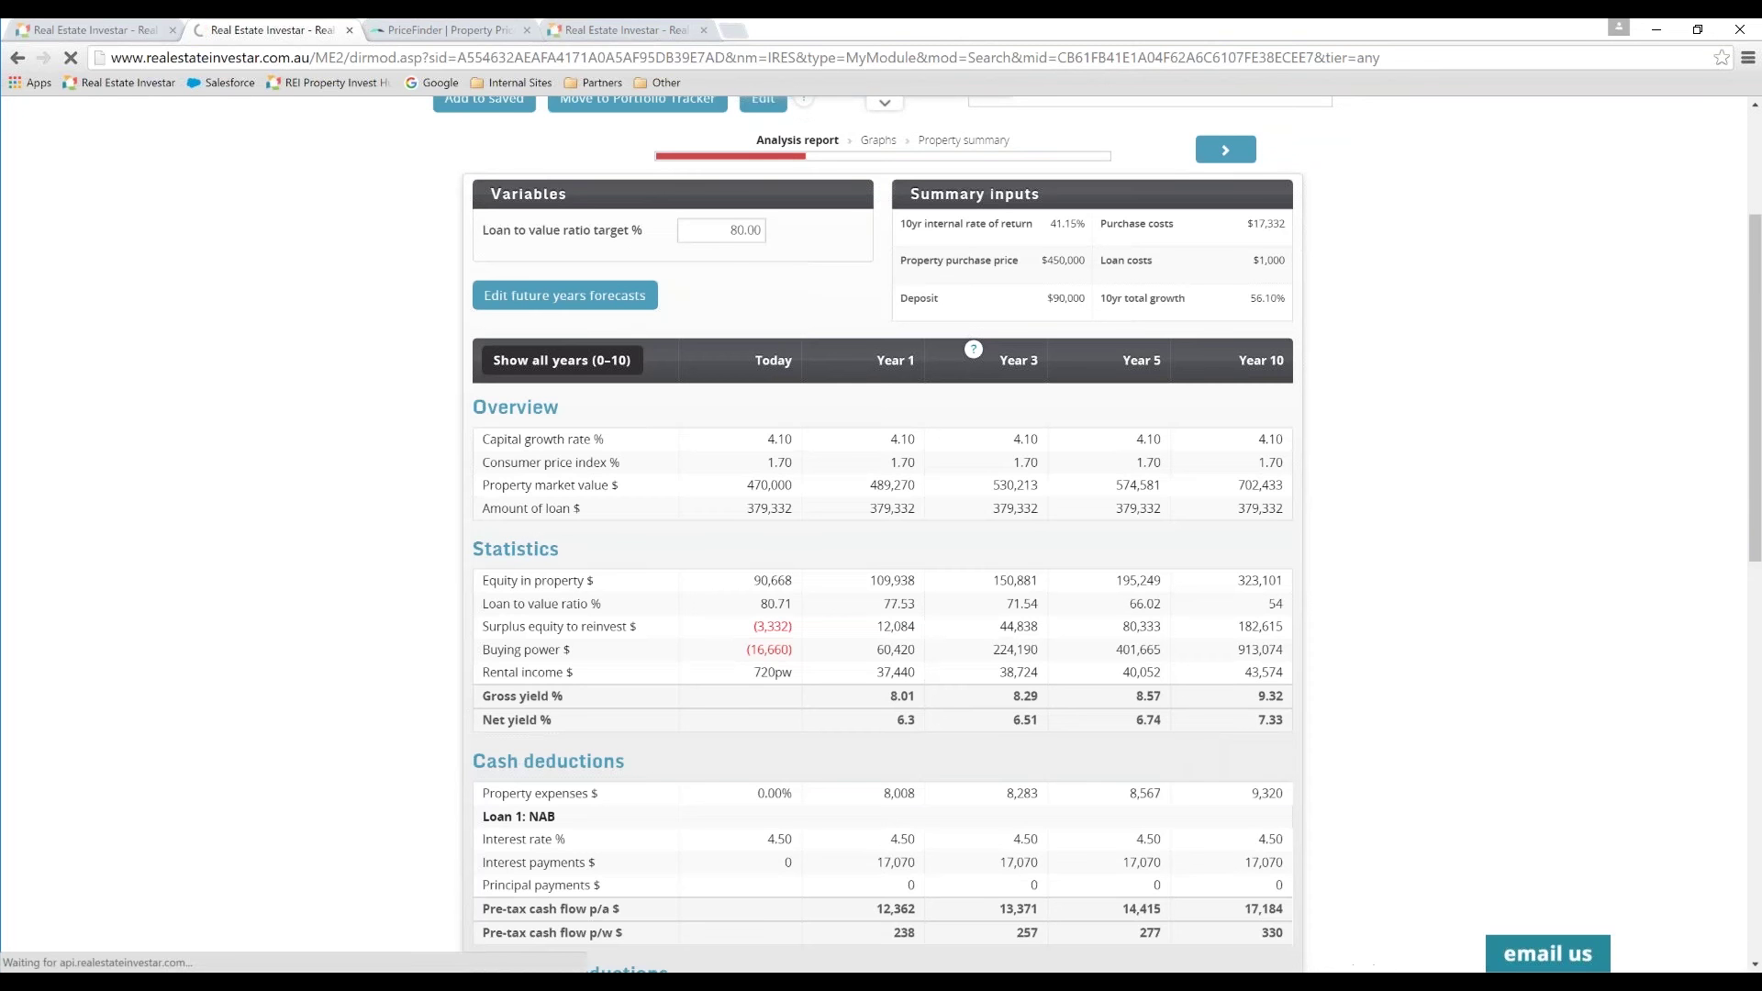
pyautogui.scroll(2, 1758, 431)
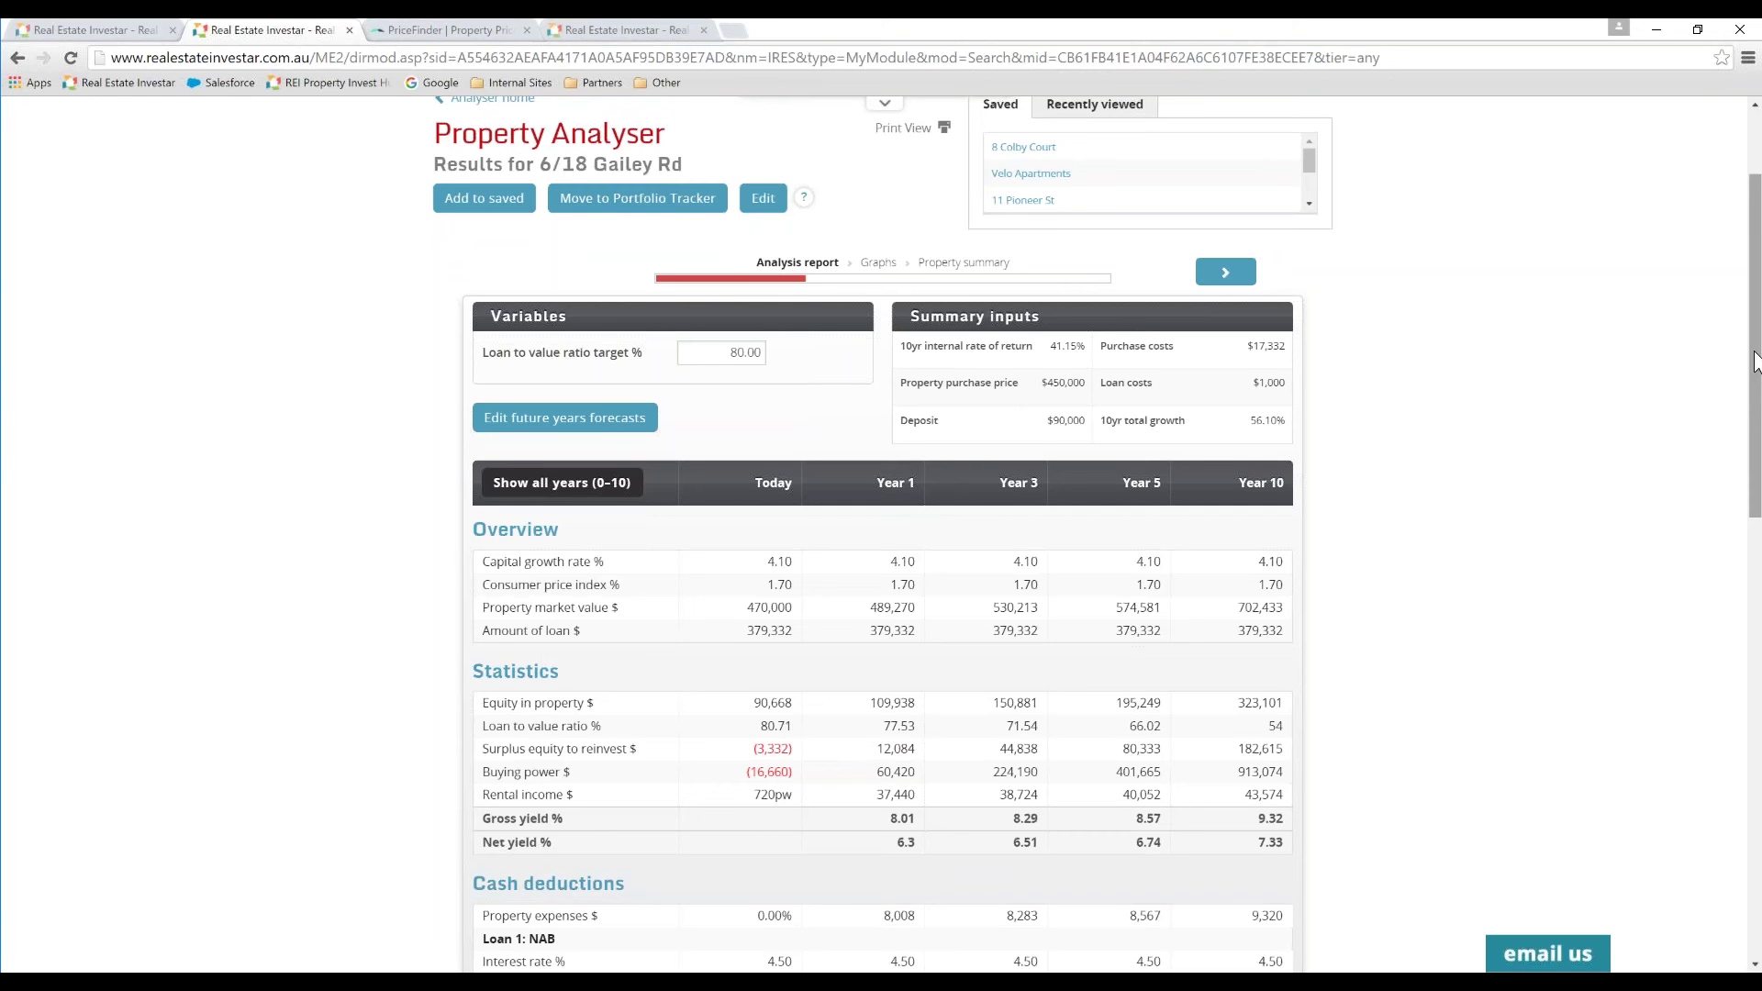
pyautogui.scroll(-1, 1758, 372)
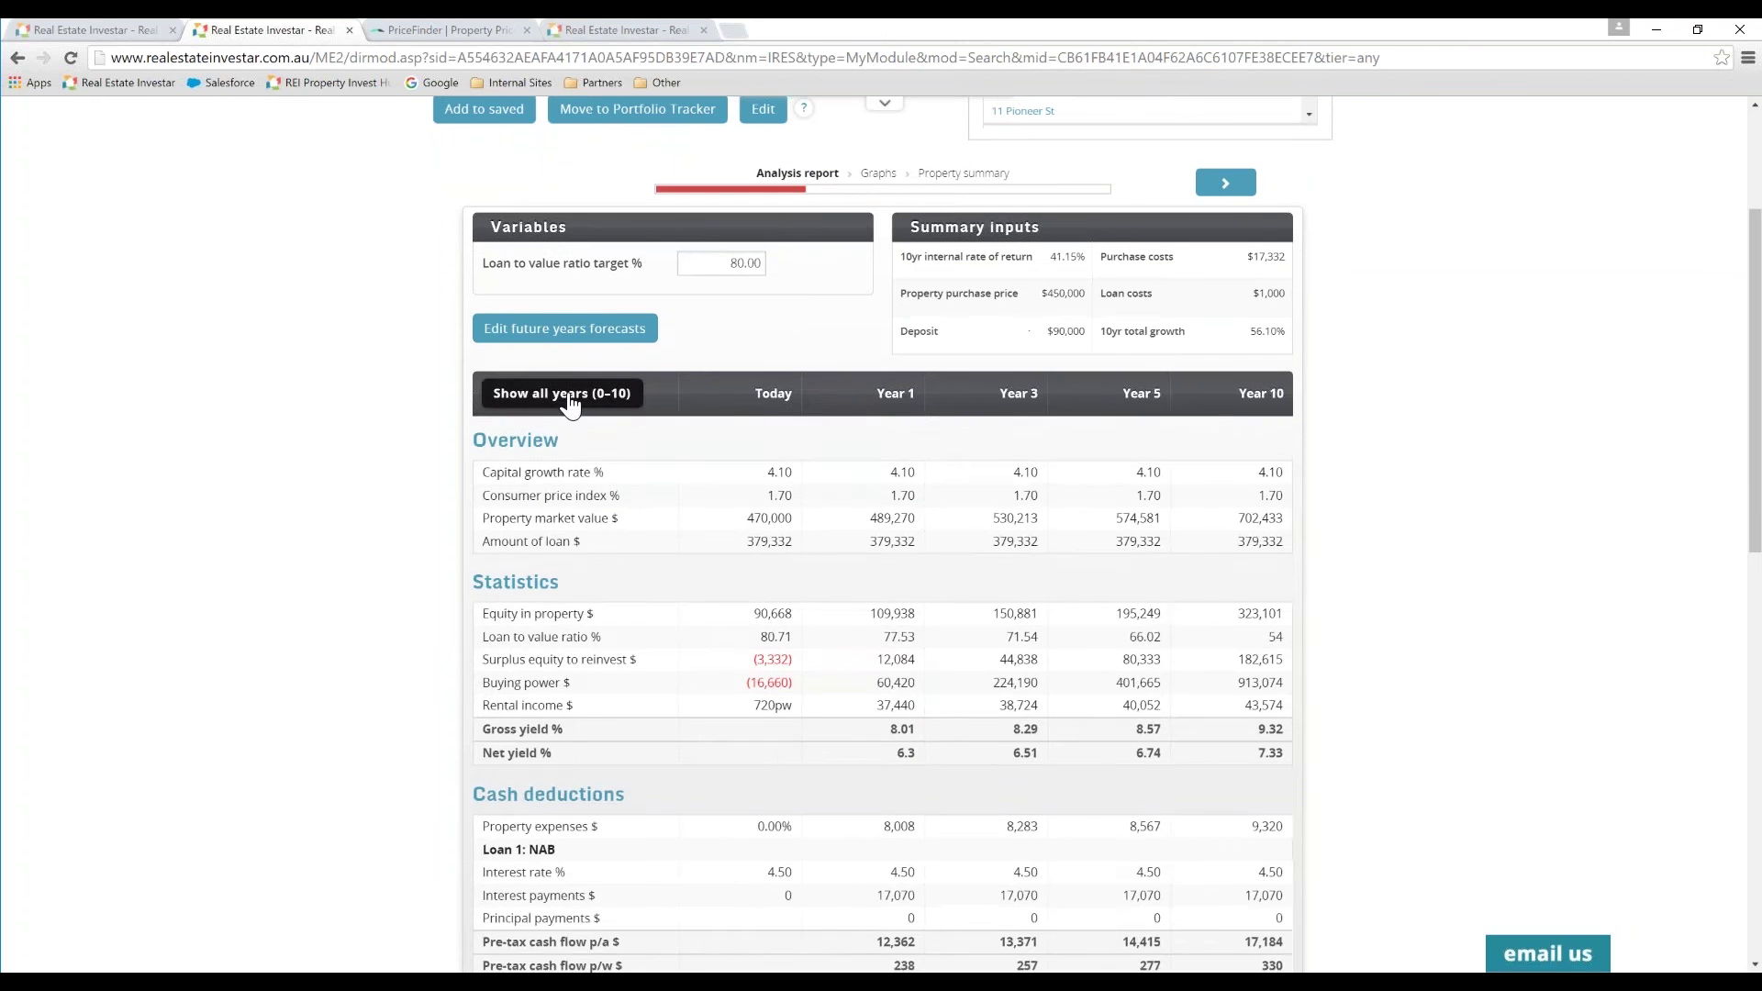
pyautogui.click(570, 400)
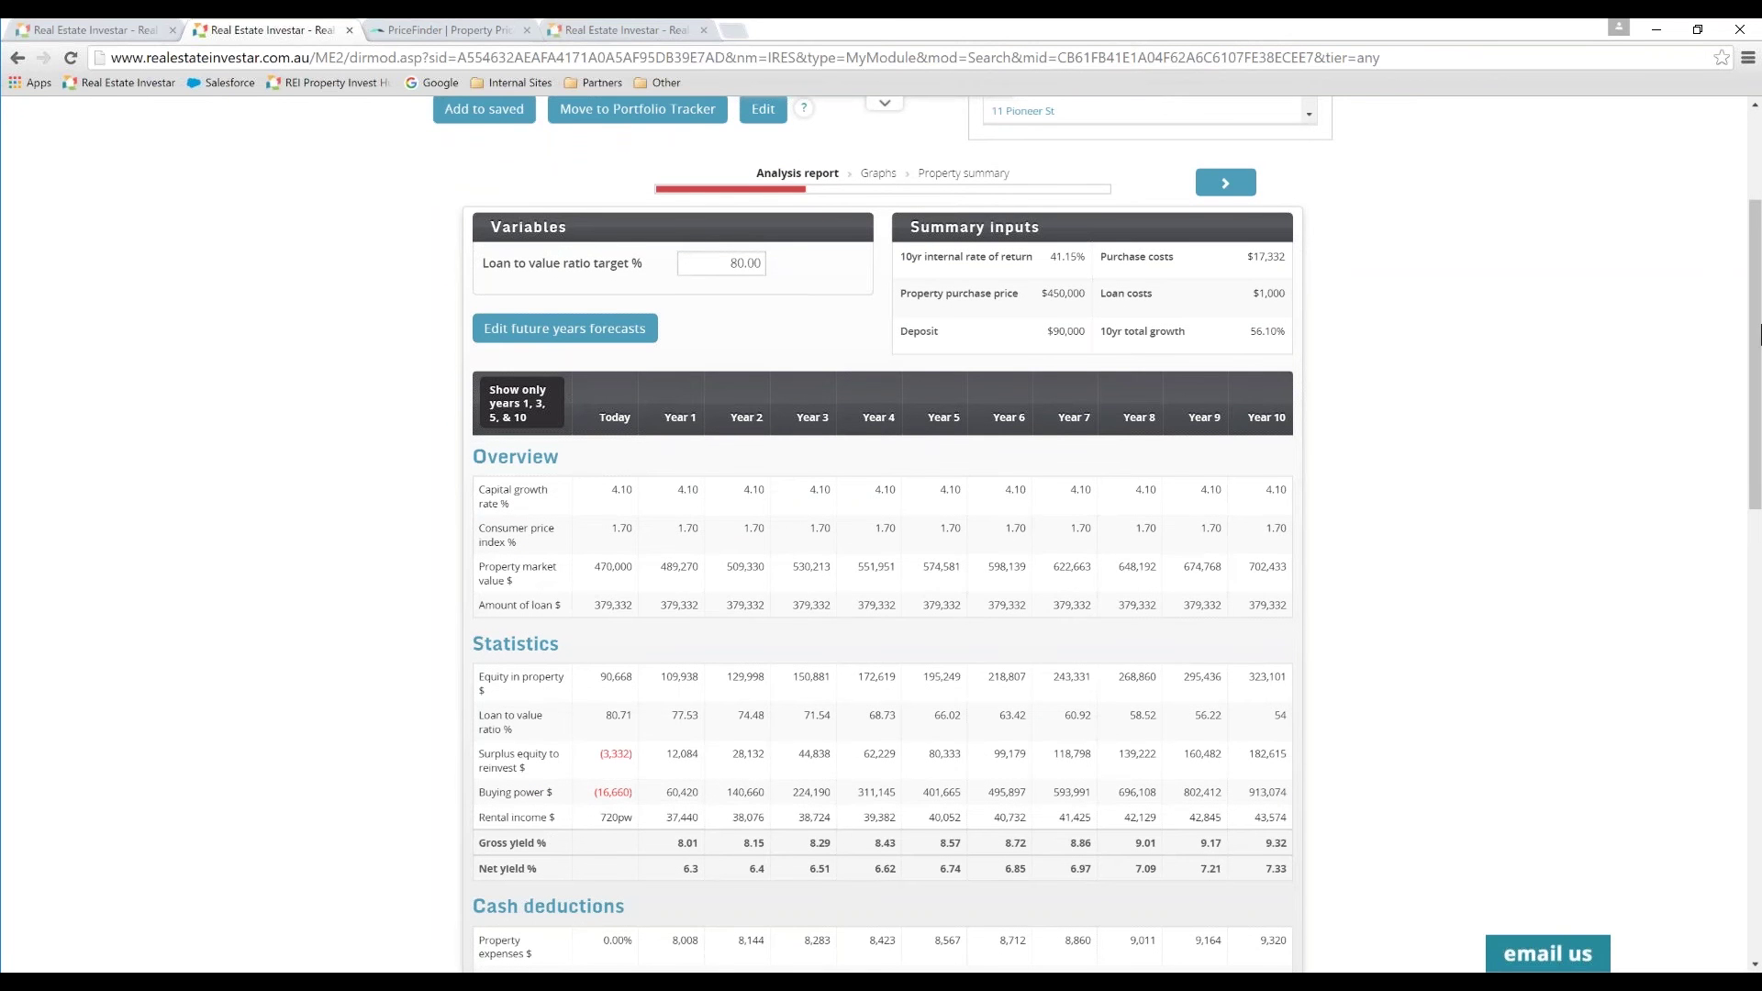
pyautogui.scroll(-2, 1758, 339)
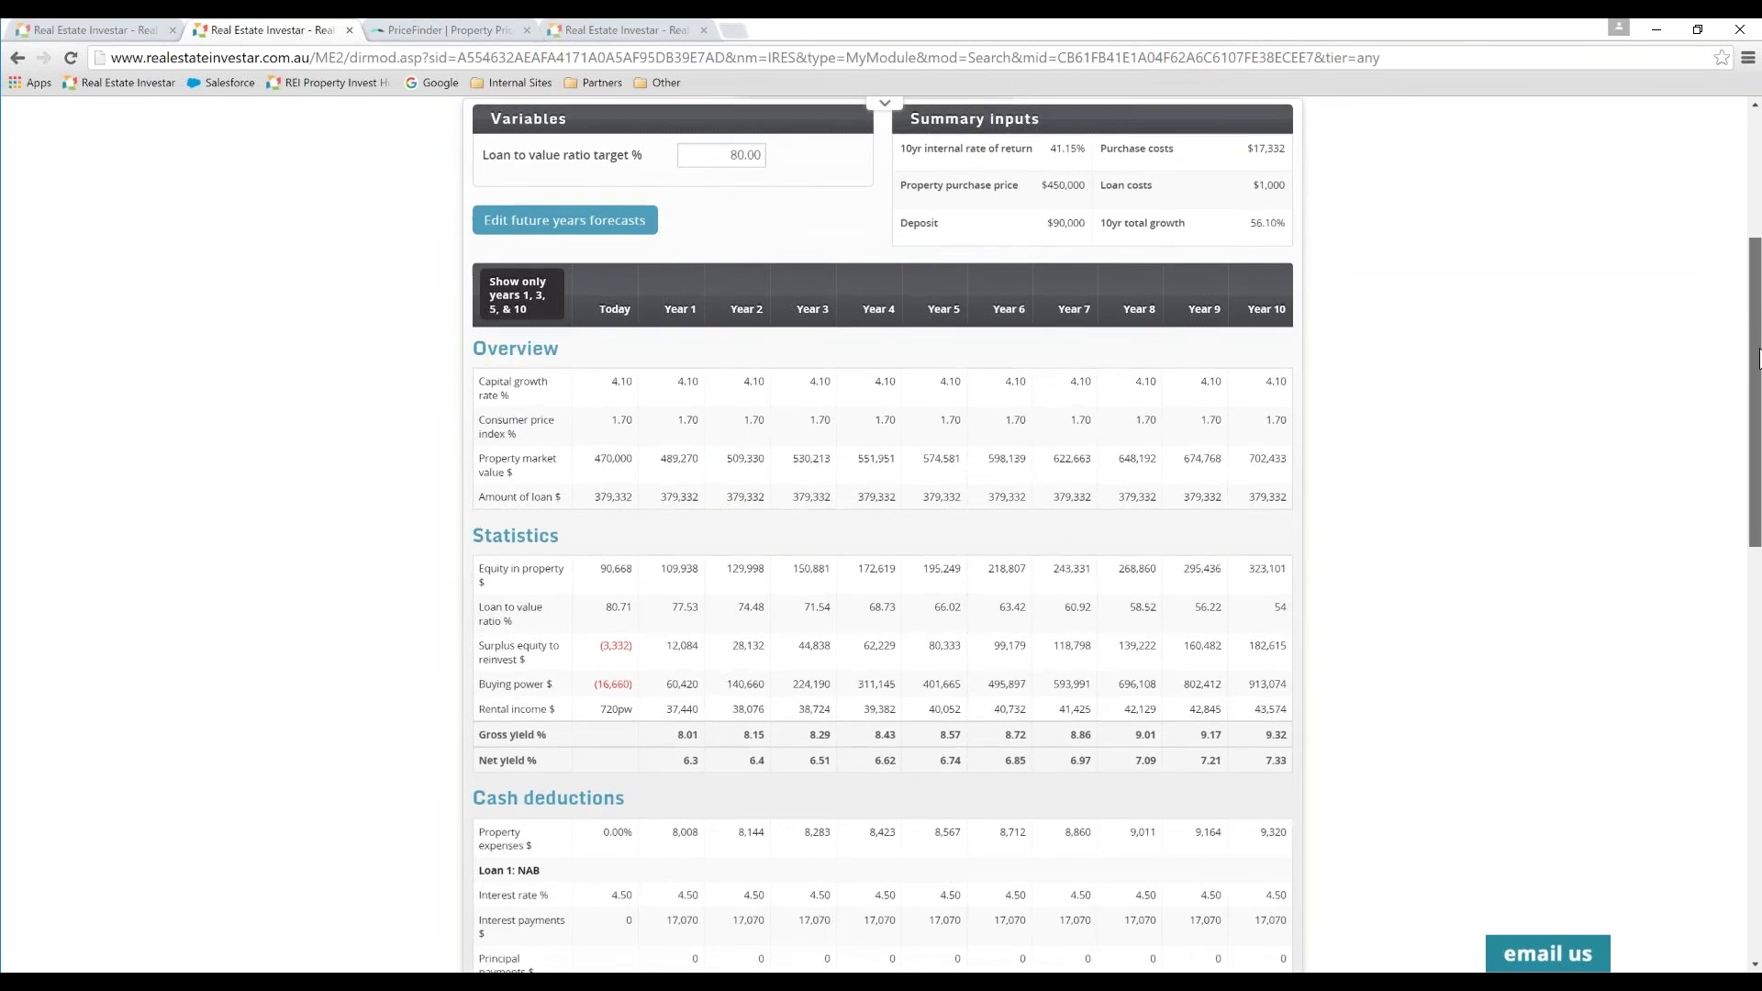
pyautogui.scroll(-1, 1758, 358)
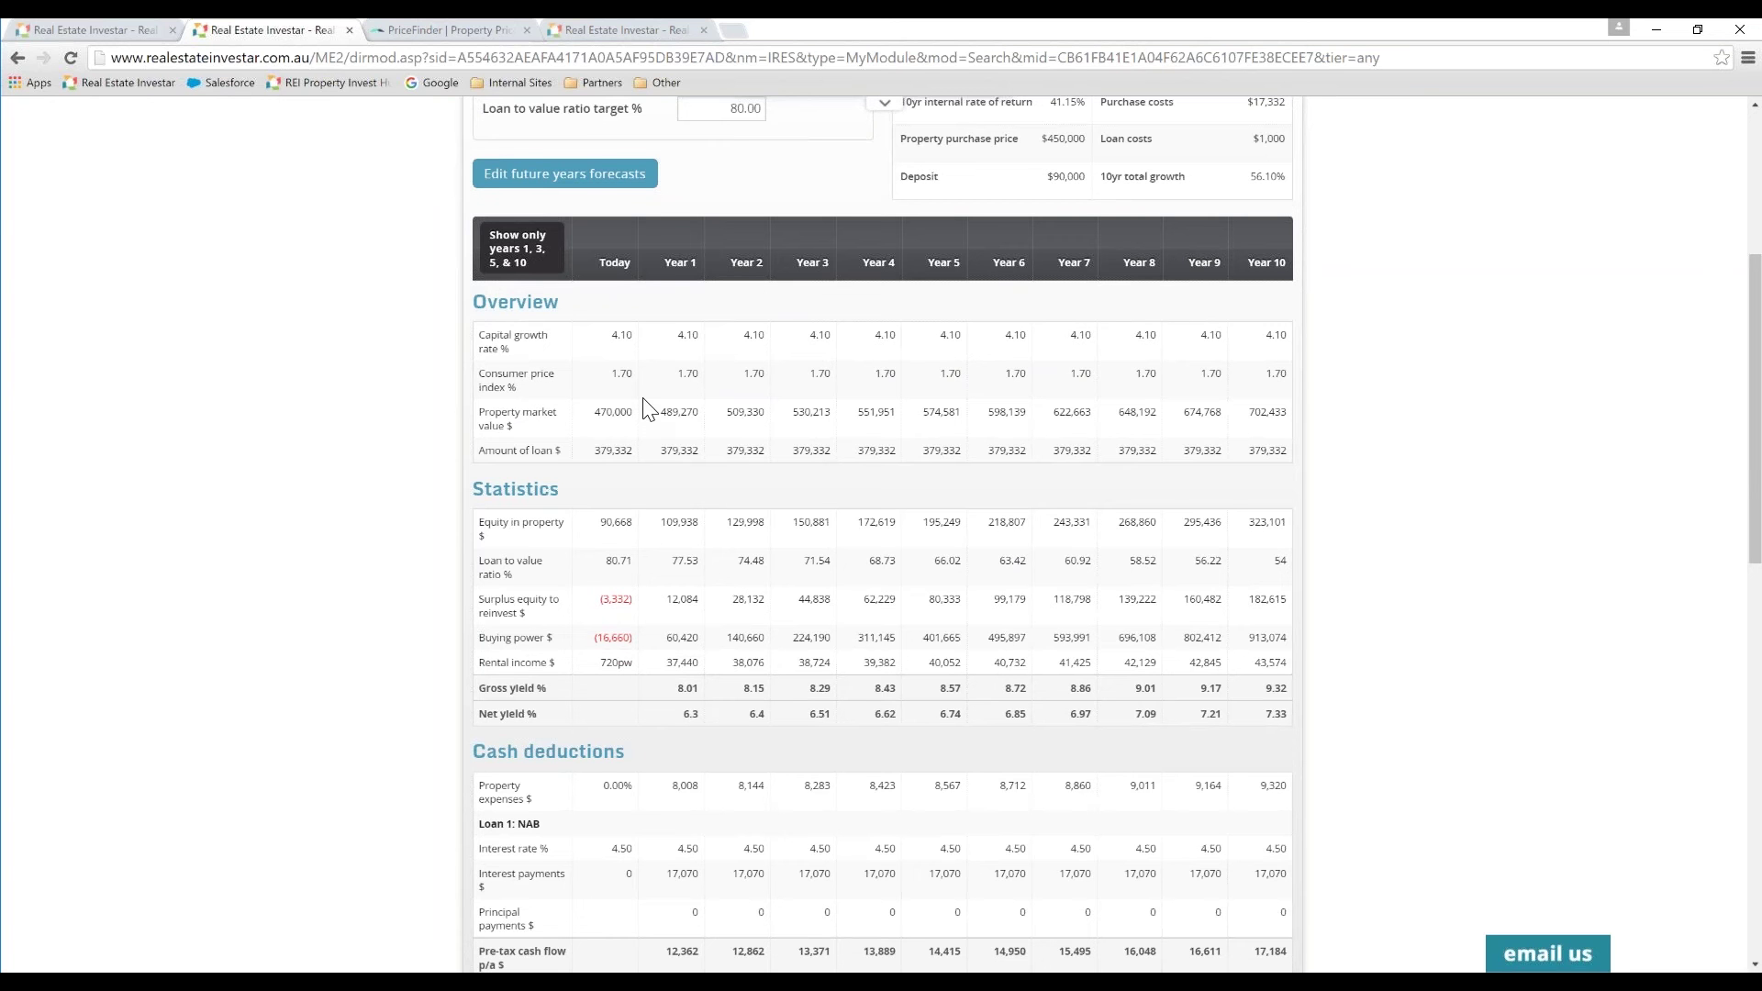
pyautogui.click(549, 183)
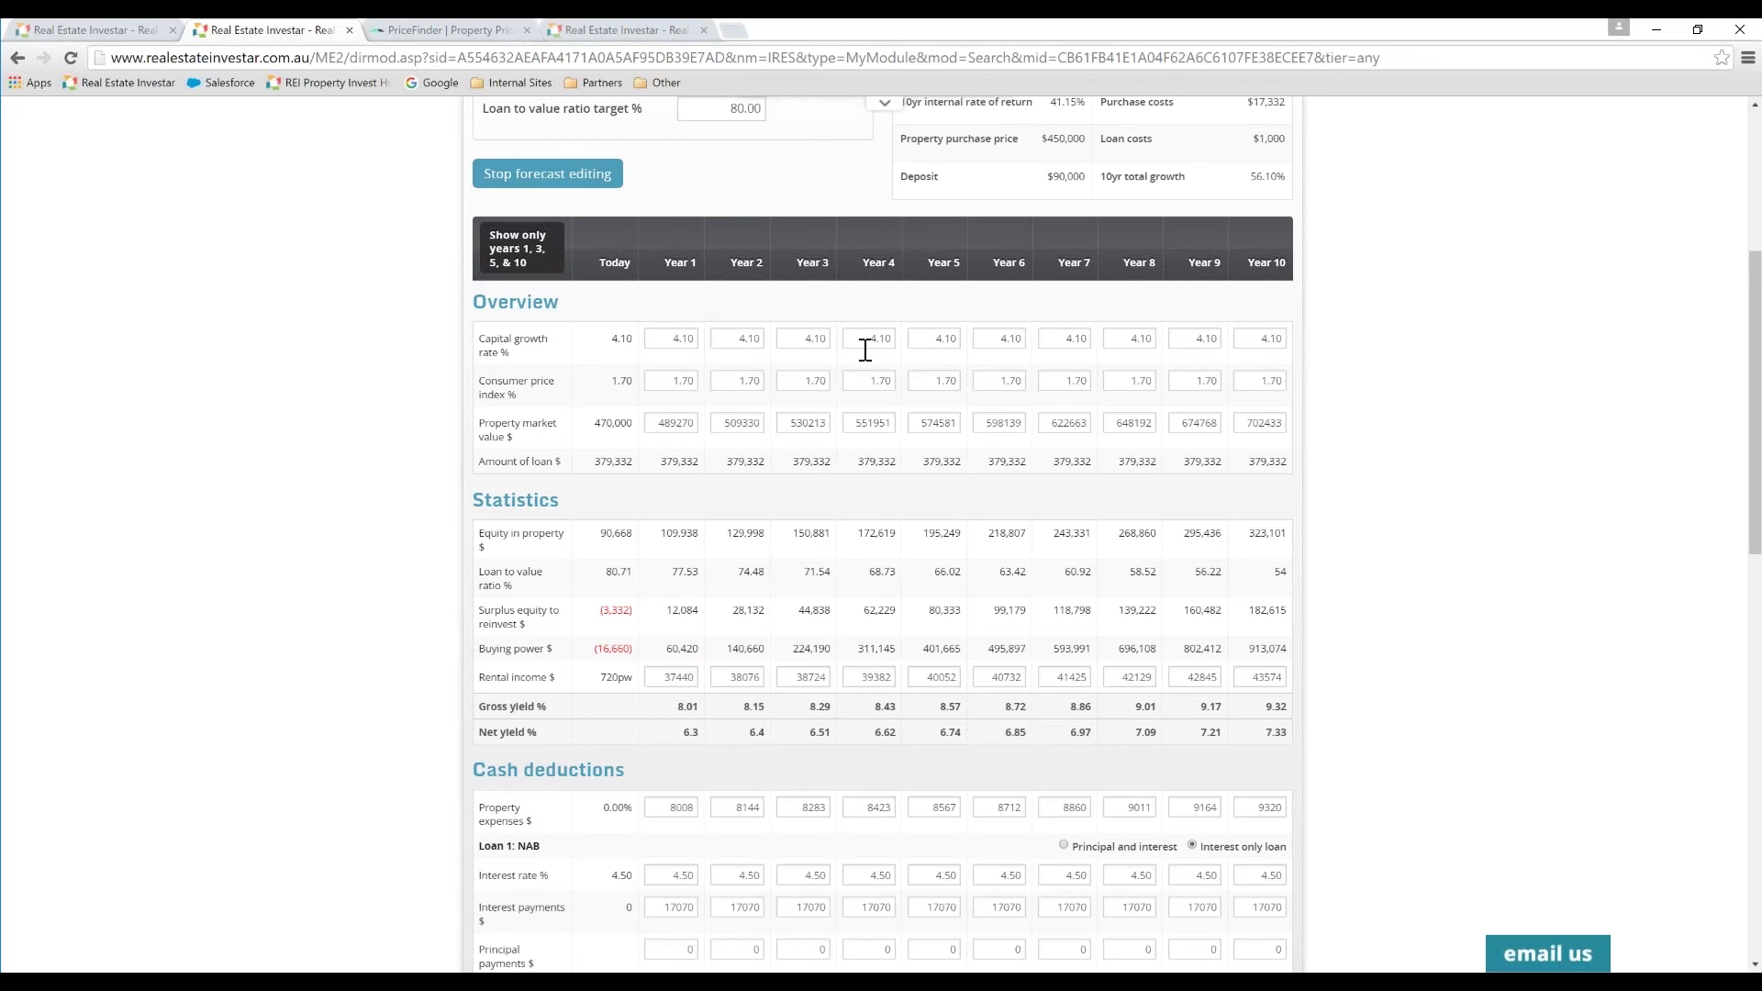
pyautogui.click(594, 187)
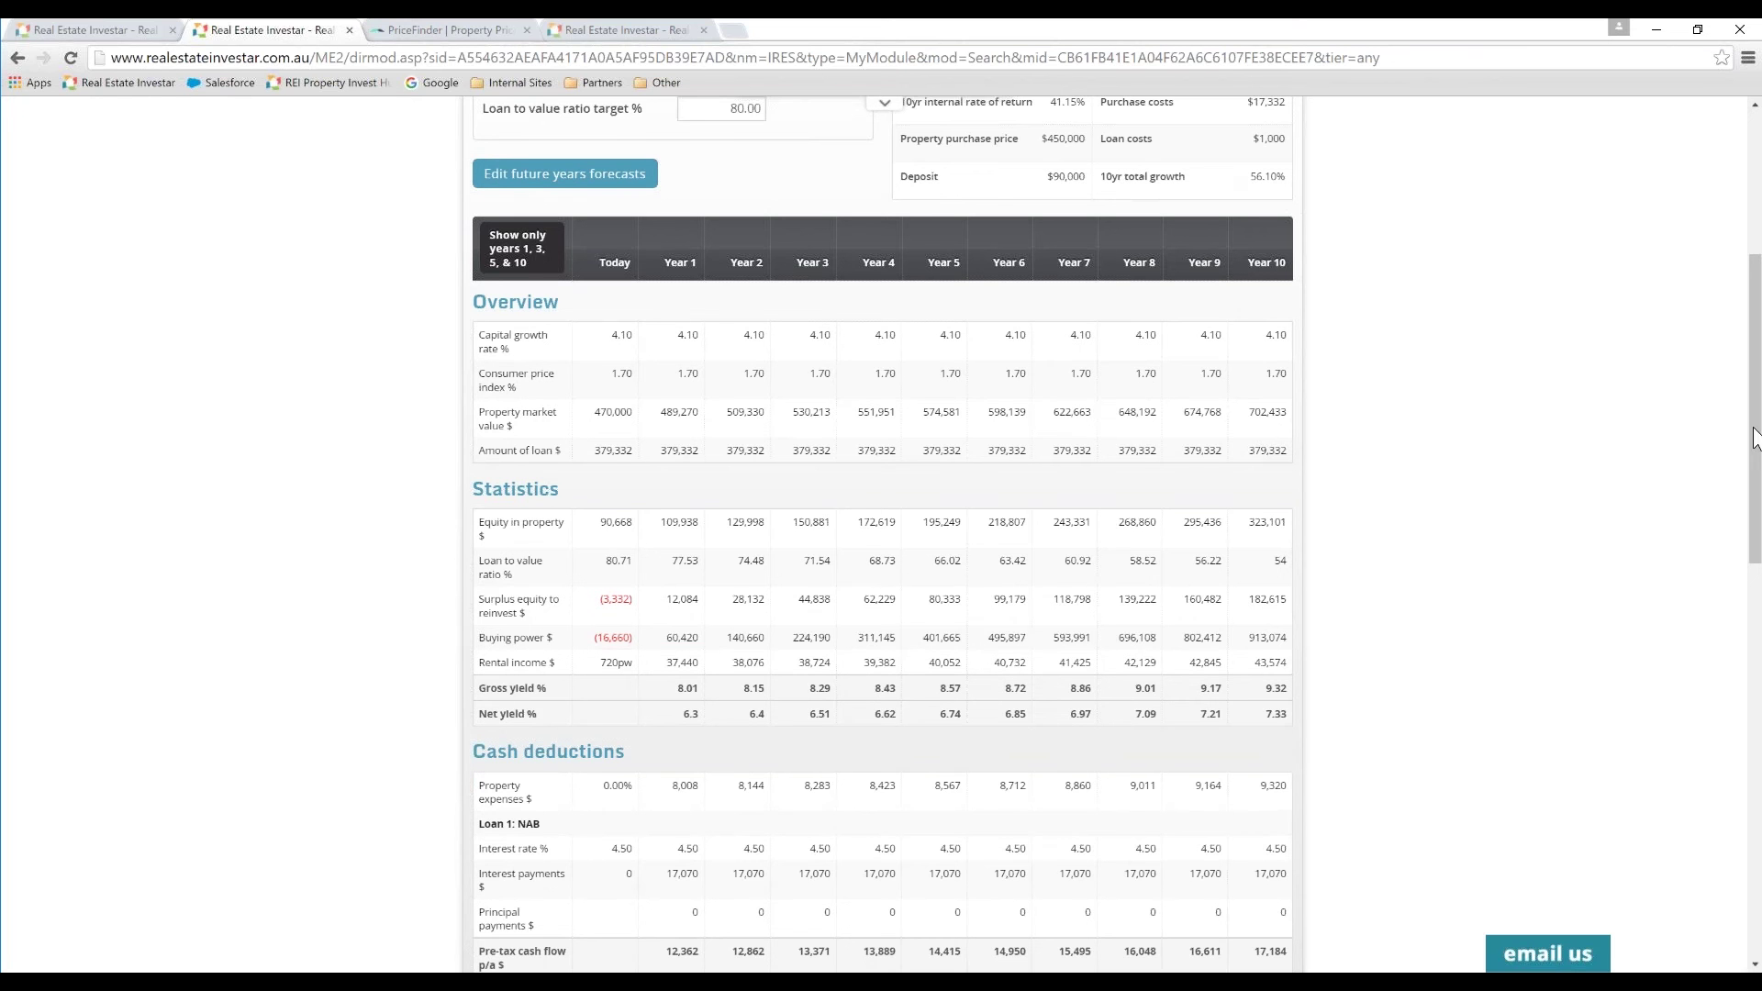
pyautogui.scroll(-2, 1718, 484)
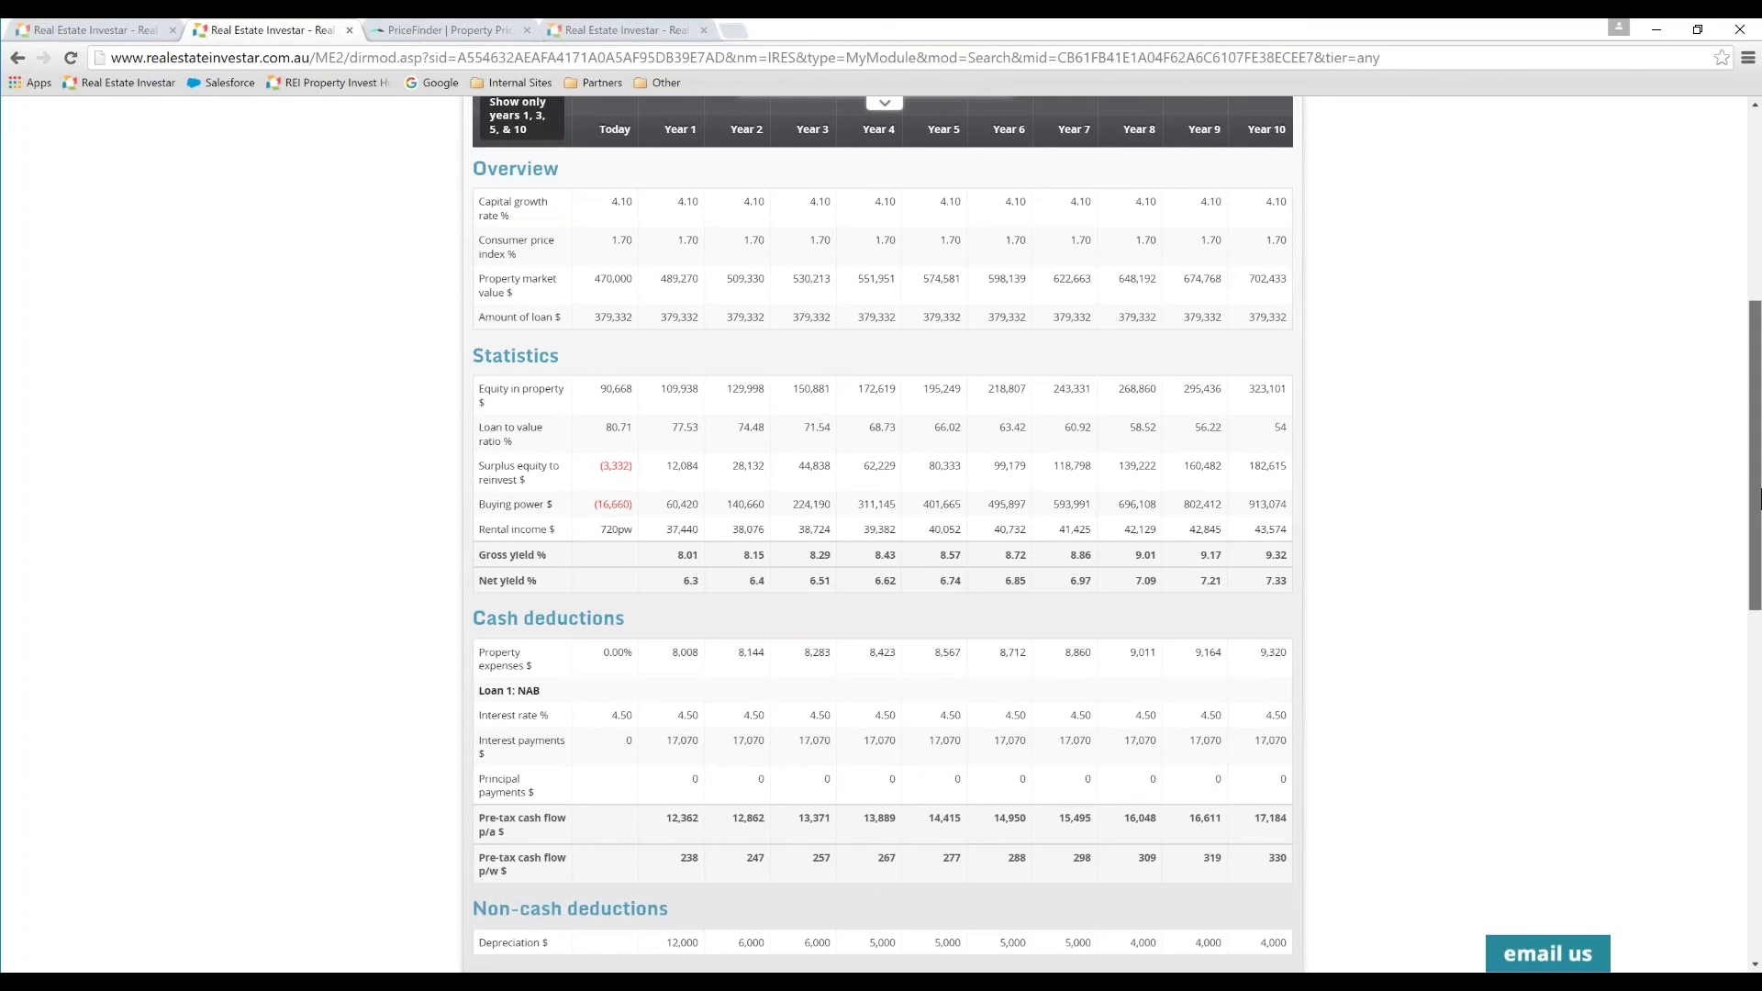
pyautogui.scroll(-1, 1668, 517)
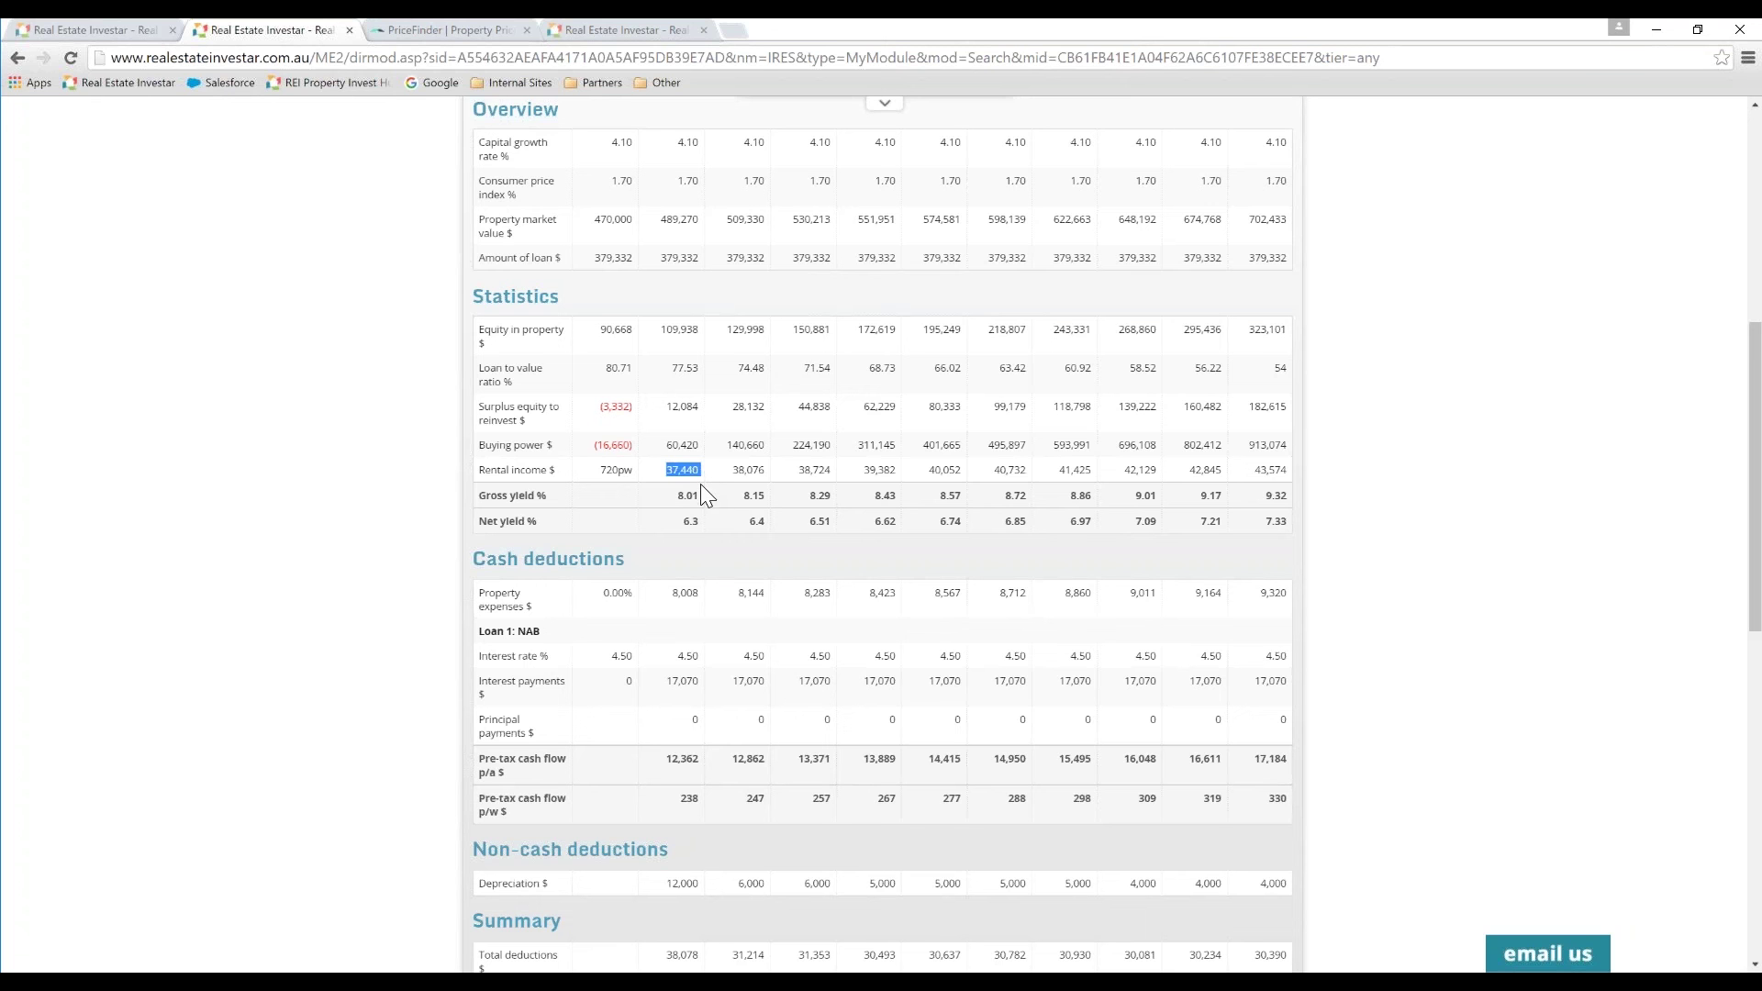
pyautogui.scroll(-1, 712, 610)
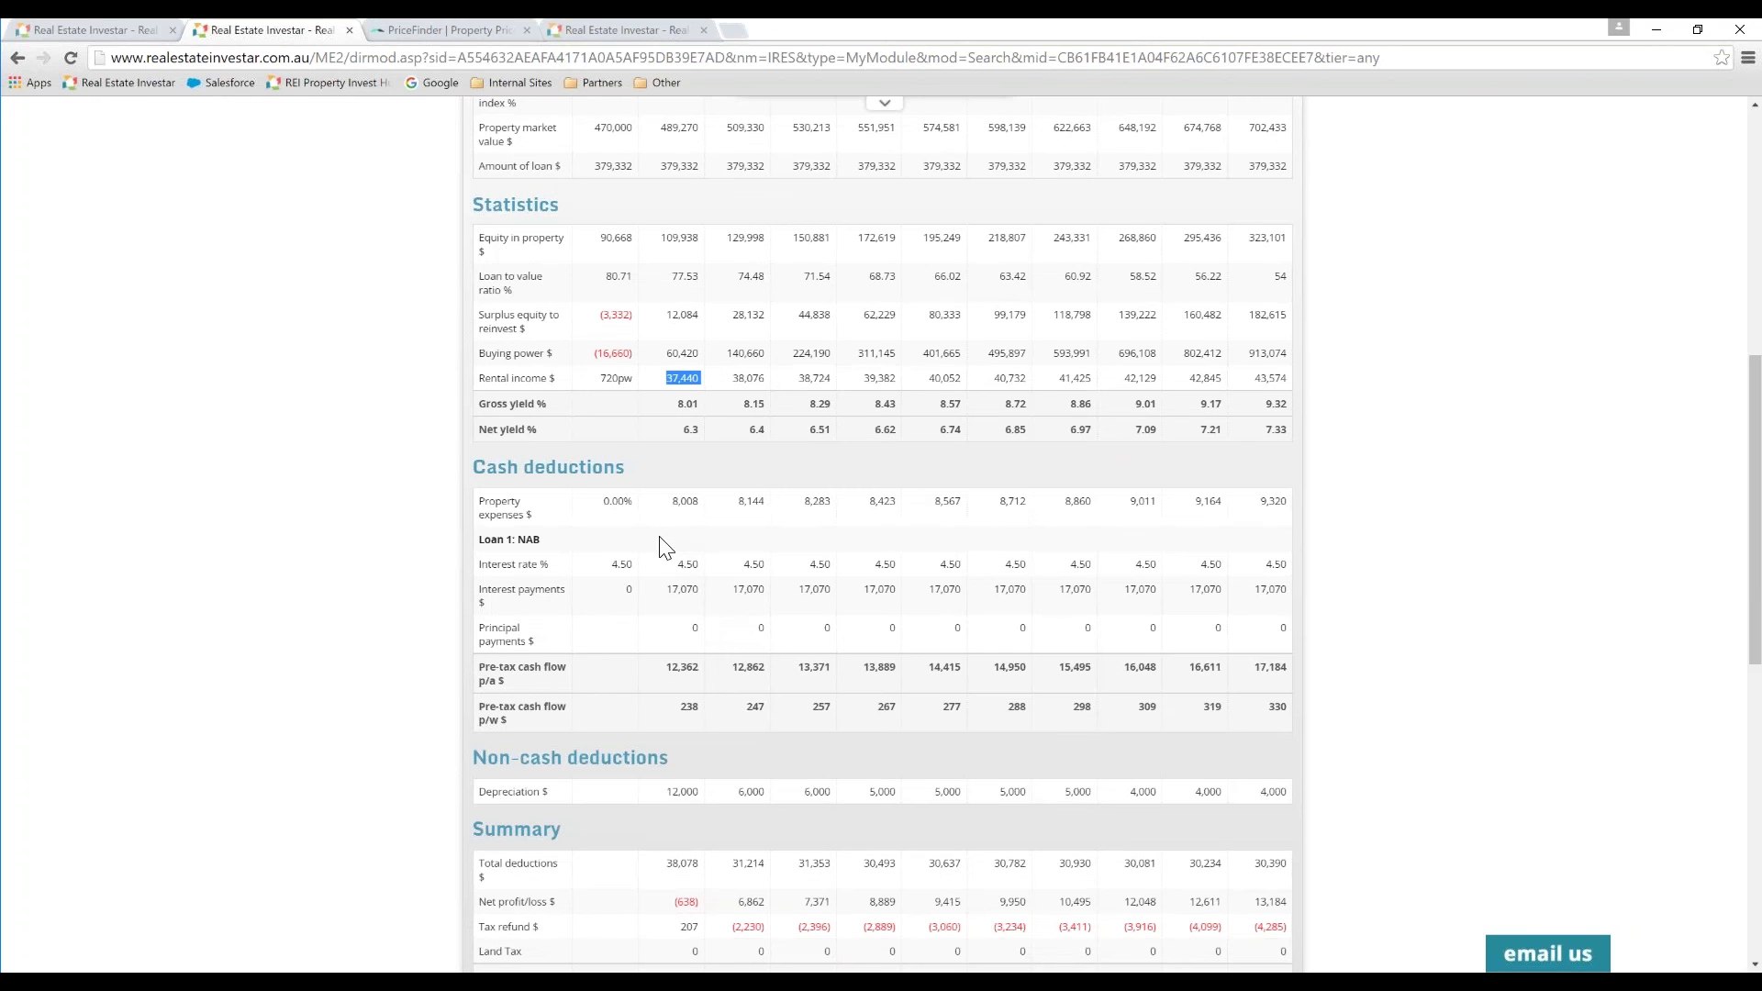
pyautogui.scroll(-1, 667, 551)
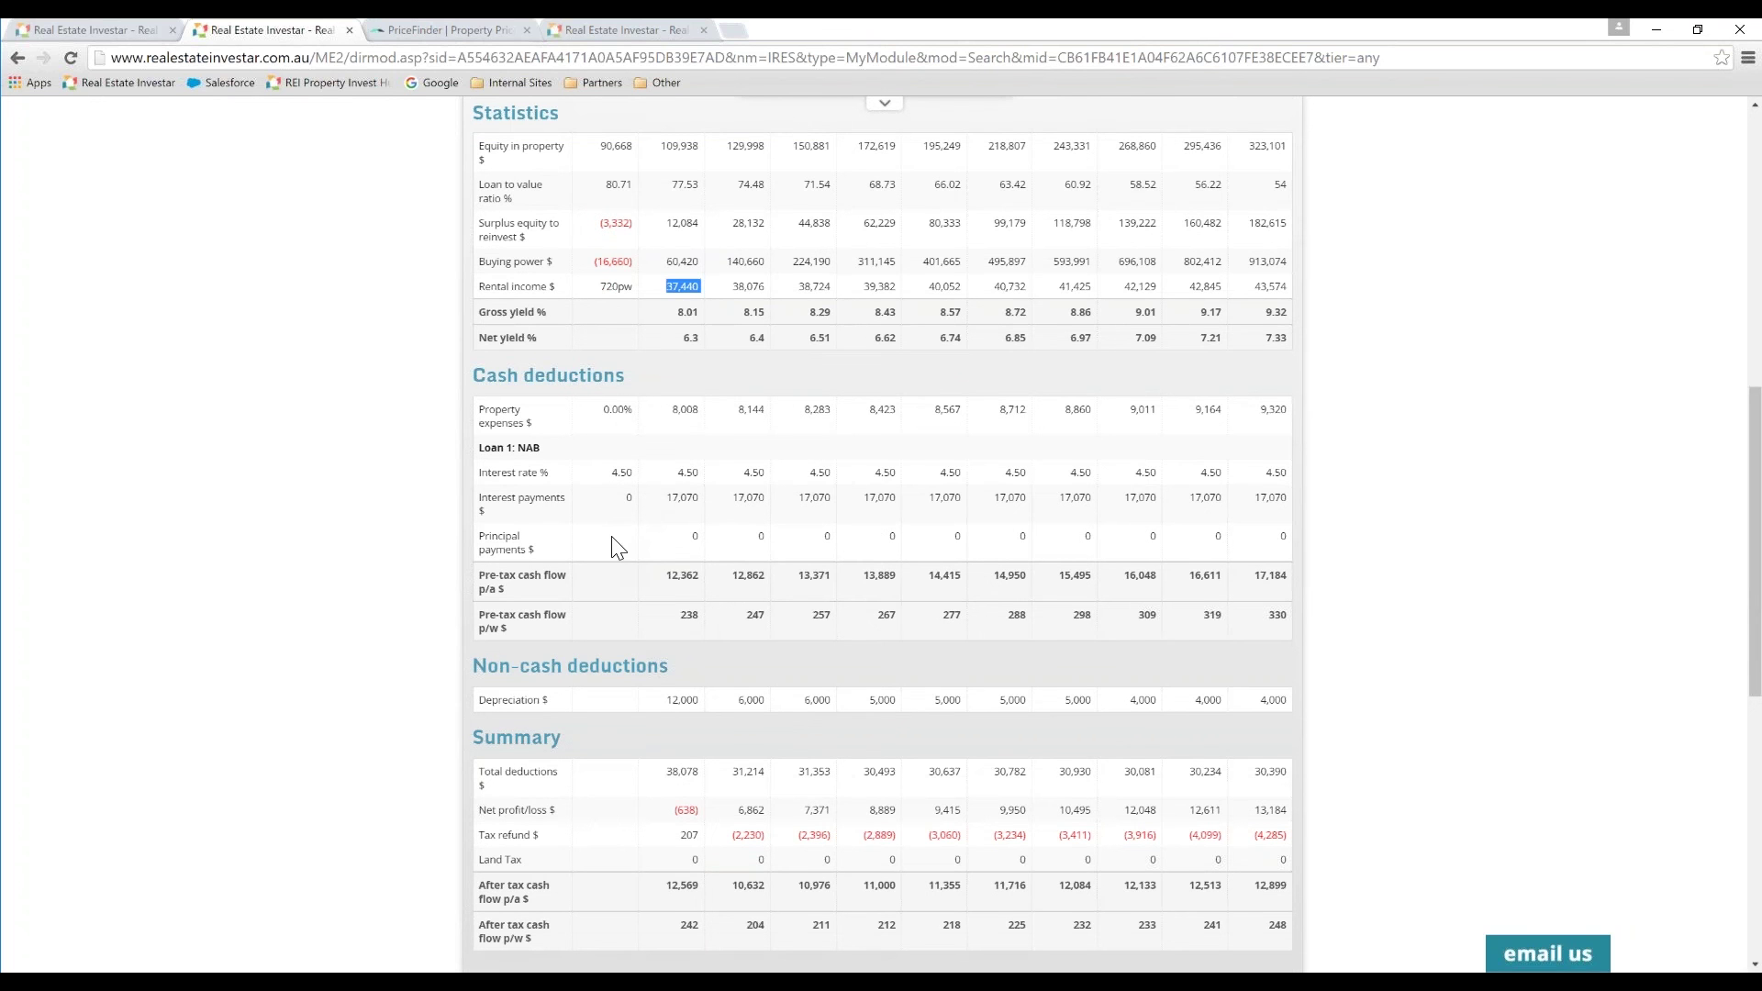
pyautogui.click(551, 592)
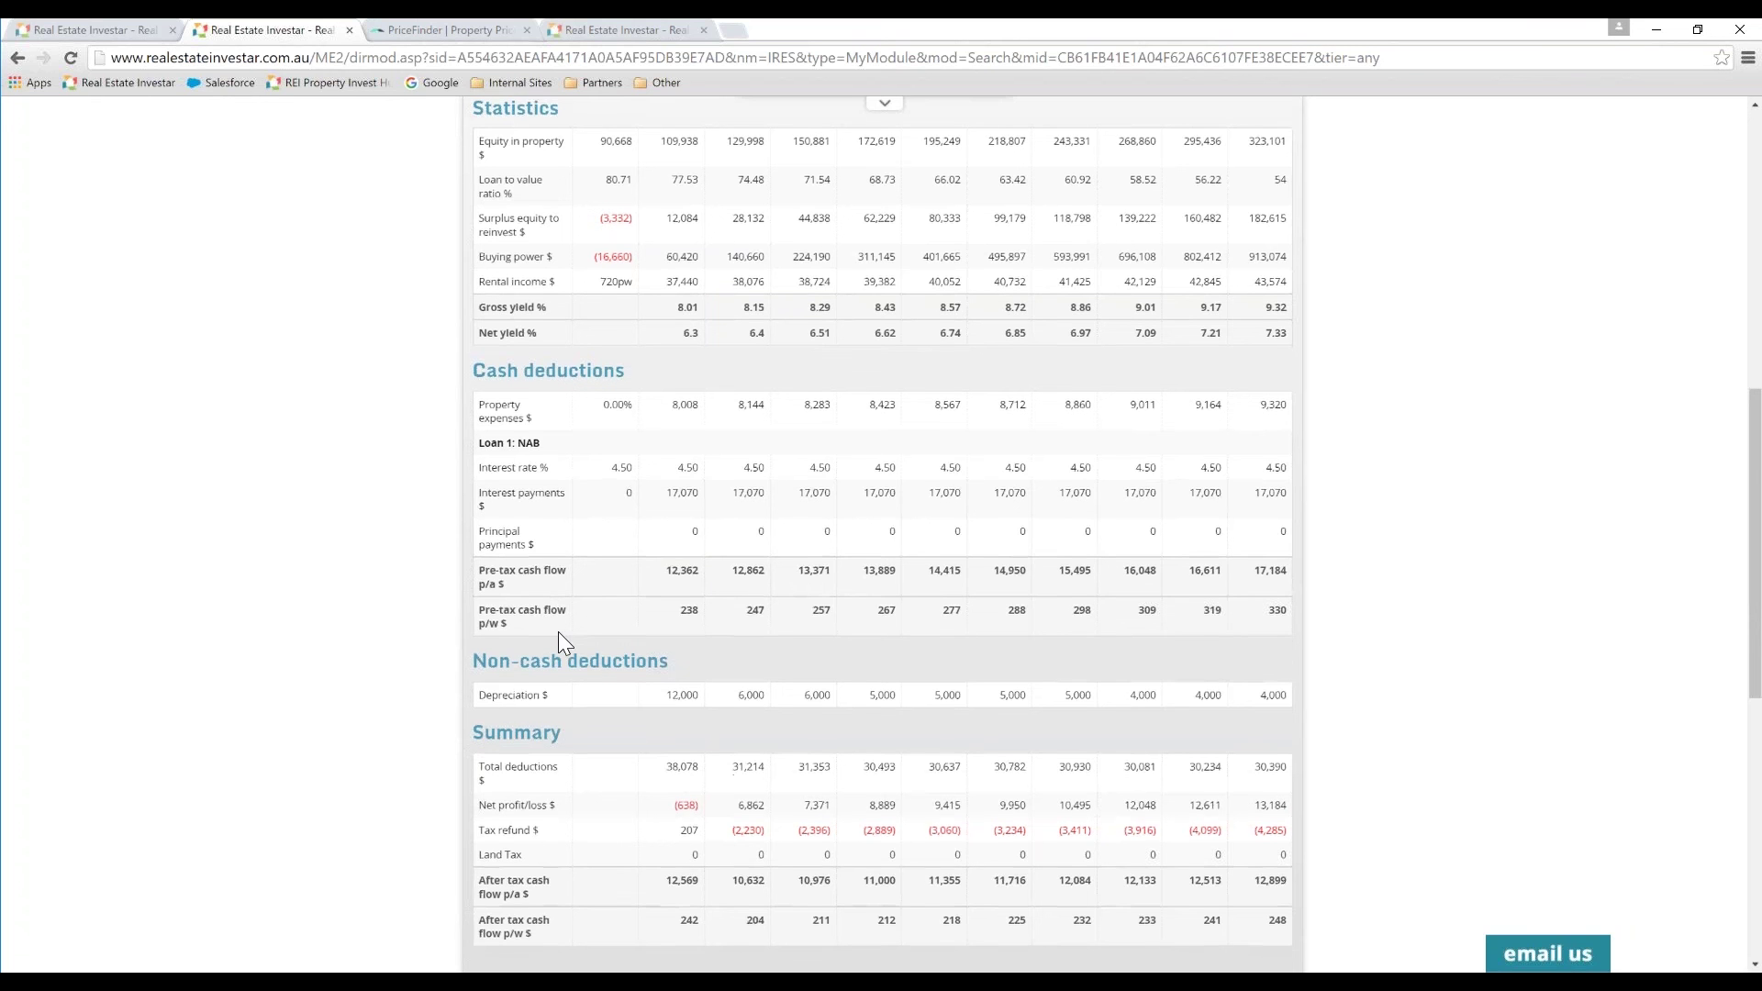
pyautogui.scroll(-1, 558, 631)
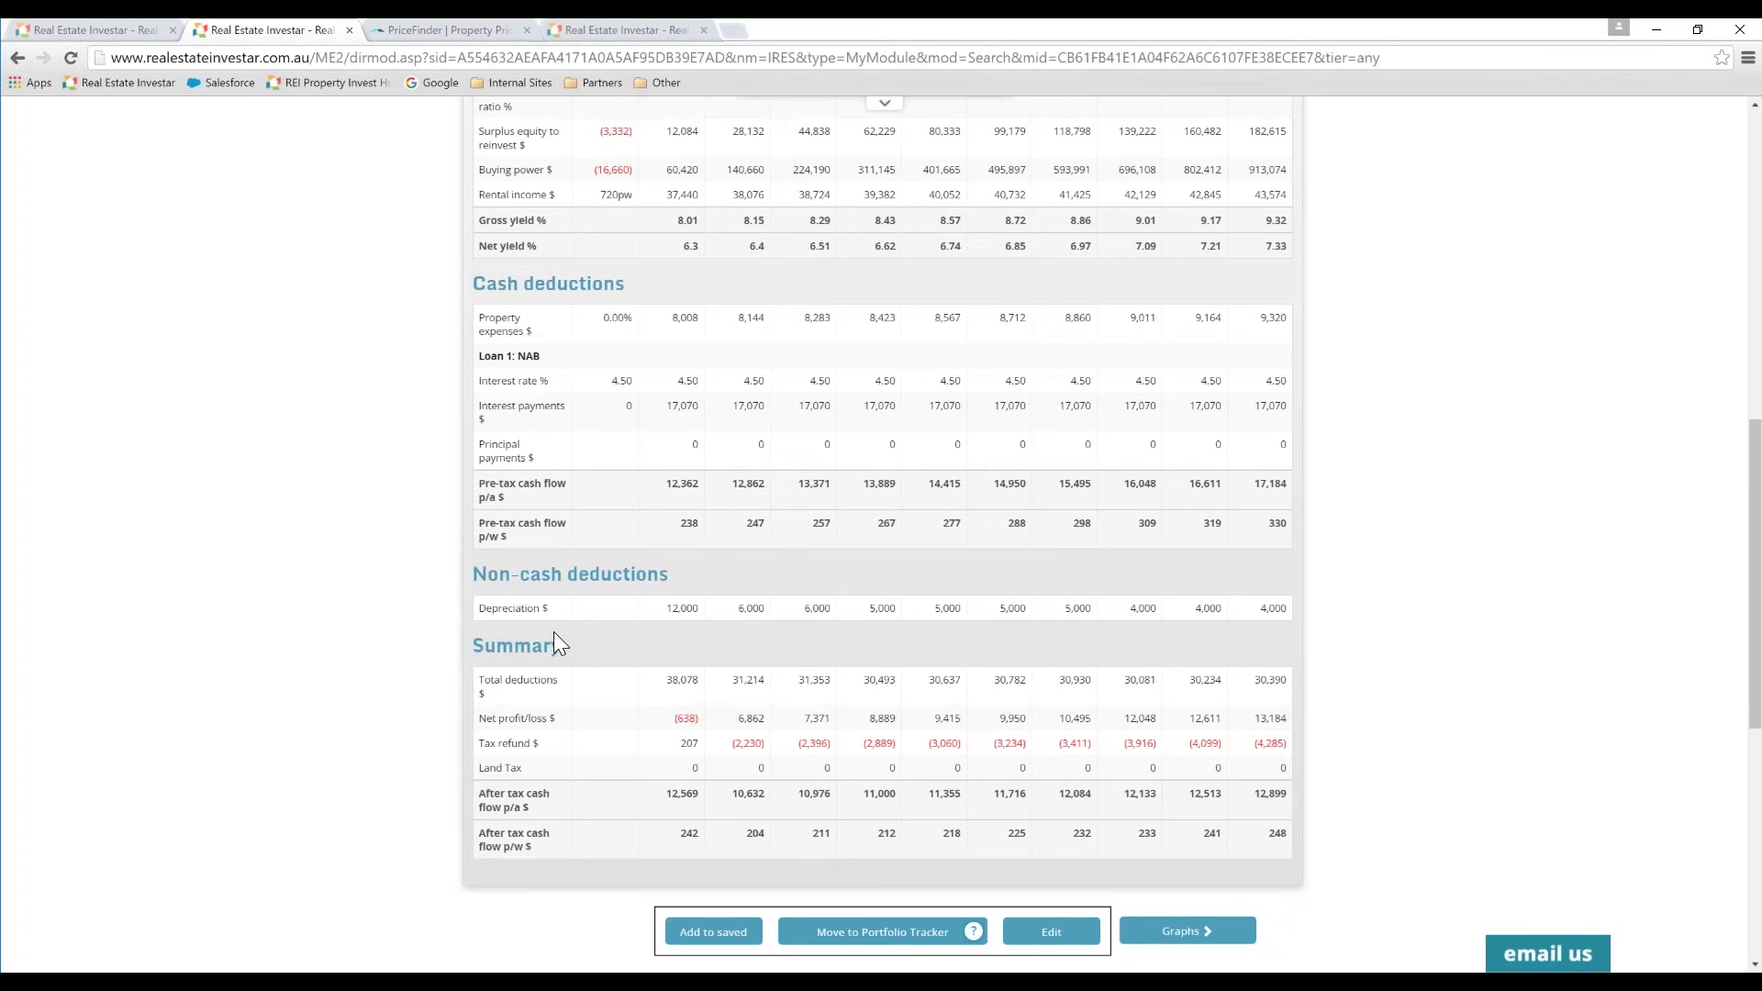
pyautogui.scroll(-1, 555, 633)
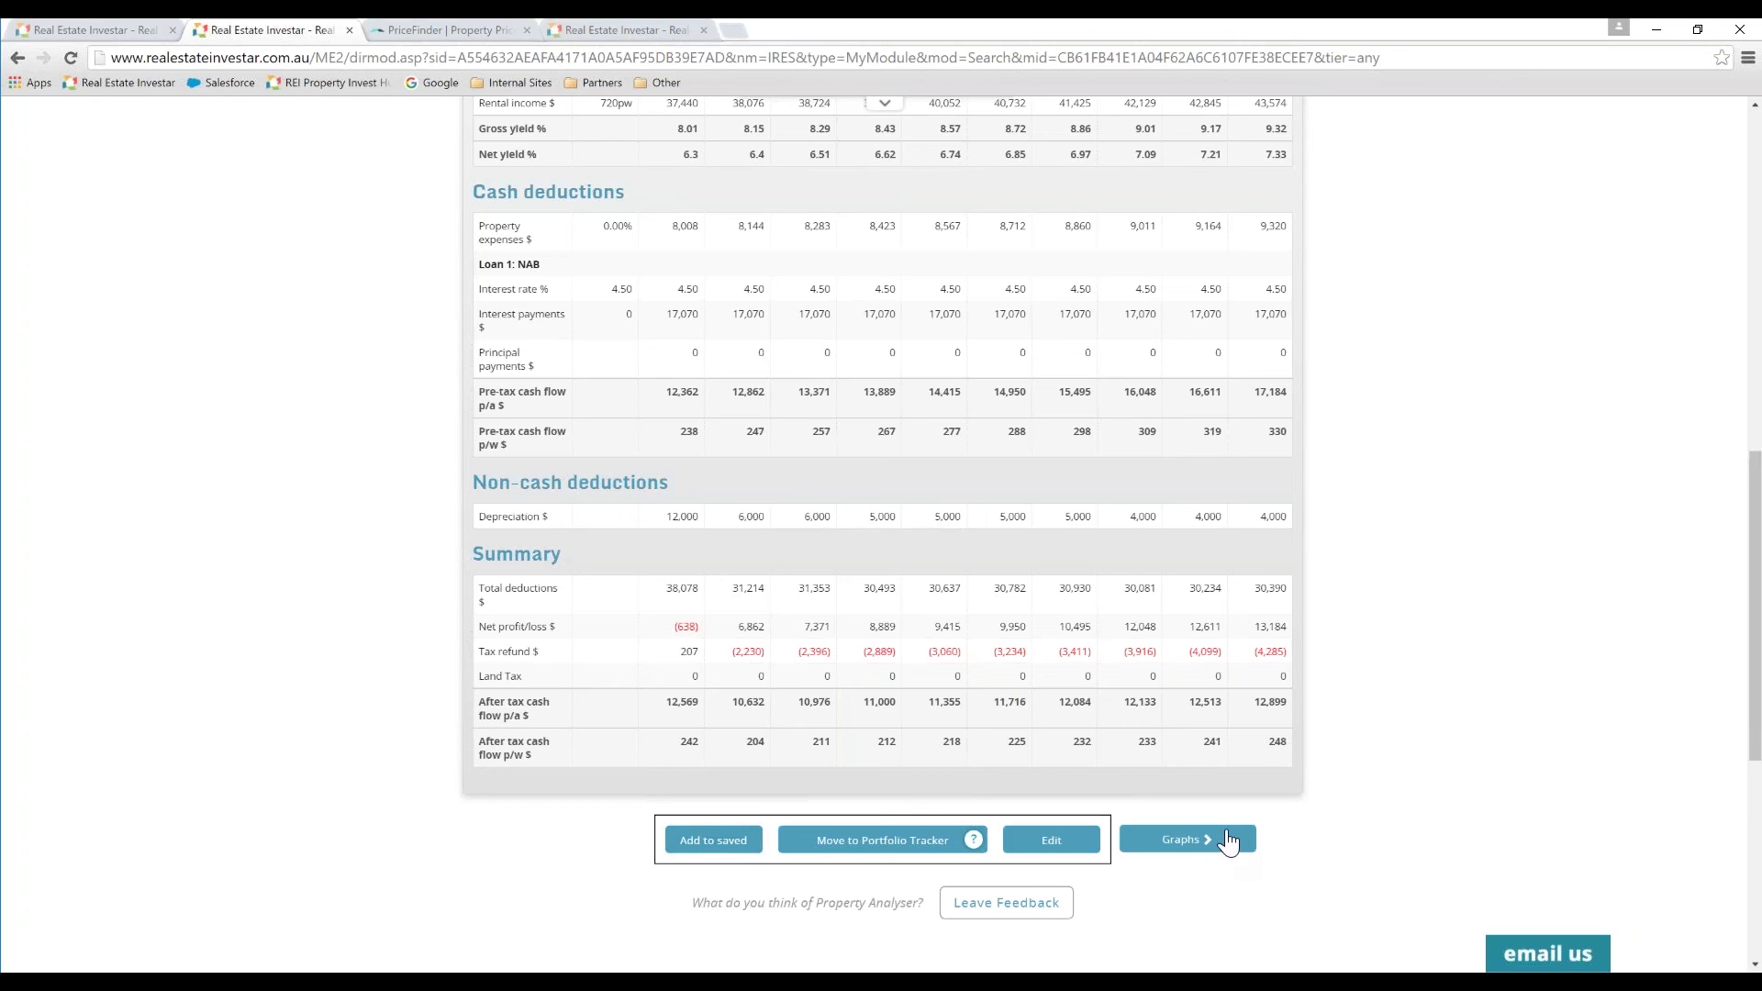
# Step: View the who-pays, market value vs loan, and pre-tax vs after-tax cash flow charts
pyautogui.click(1173, 841)
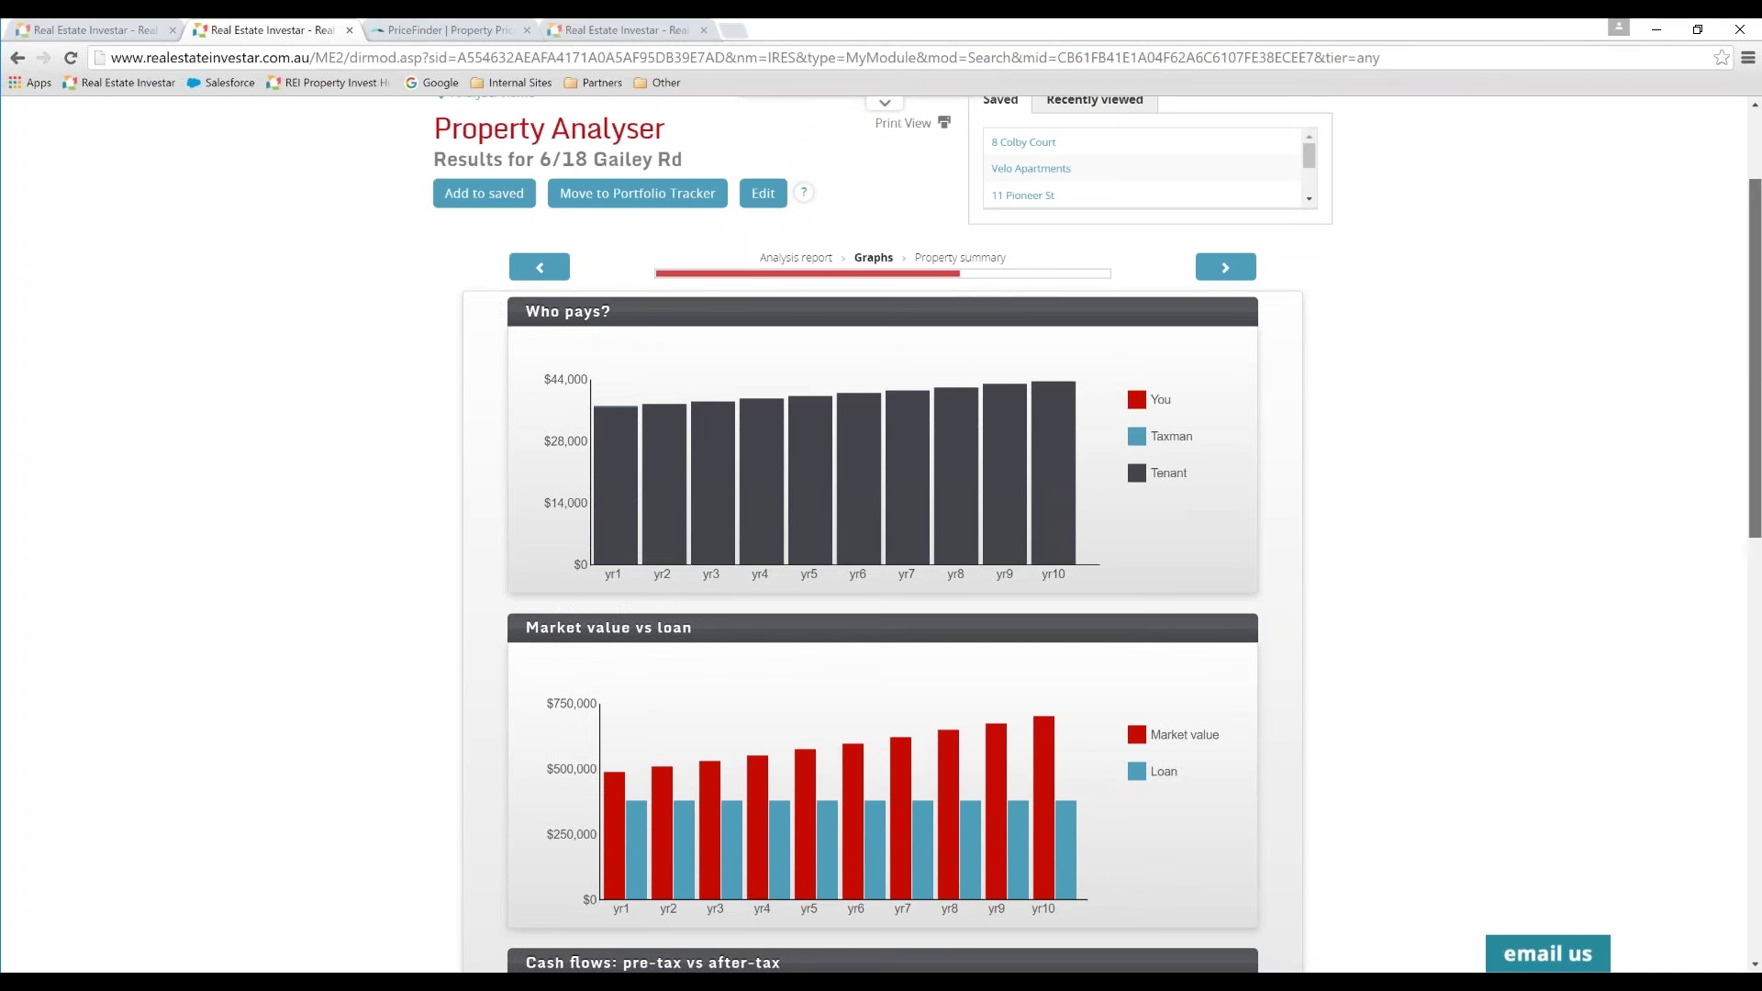
pyautogui.scroll(-3, 1355, 591)
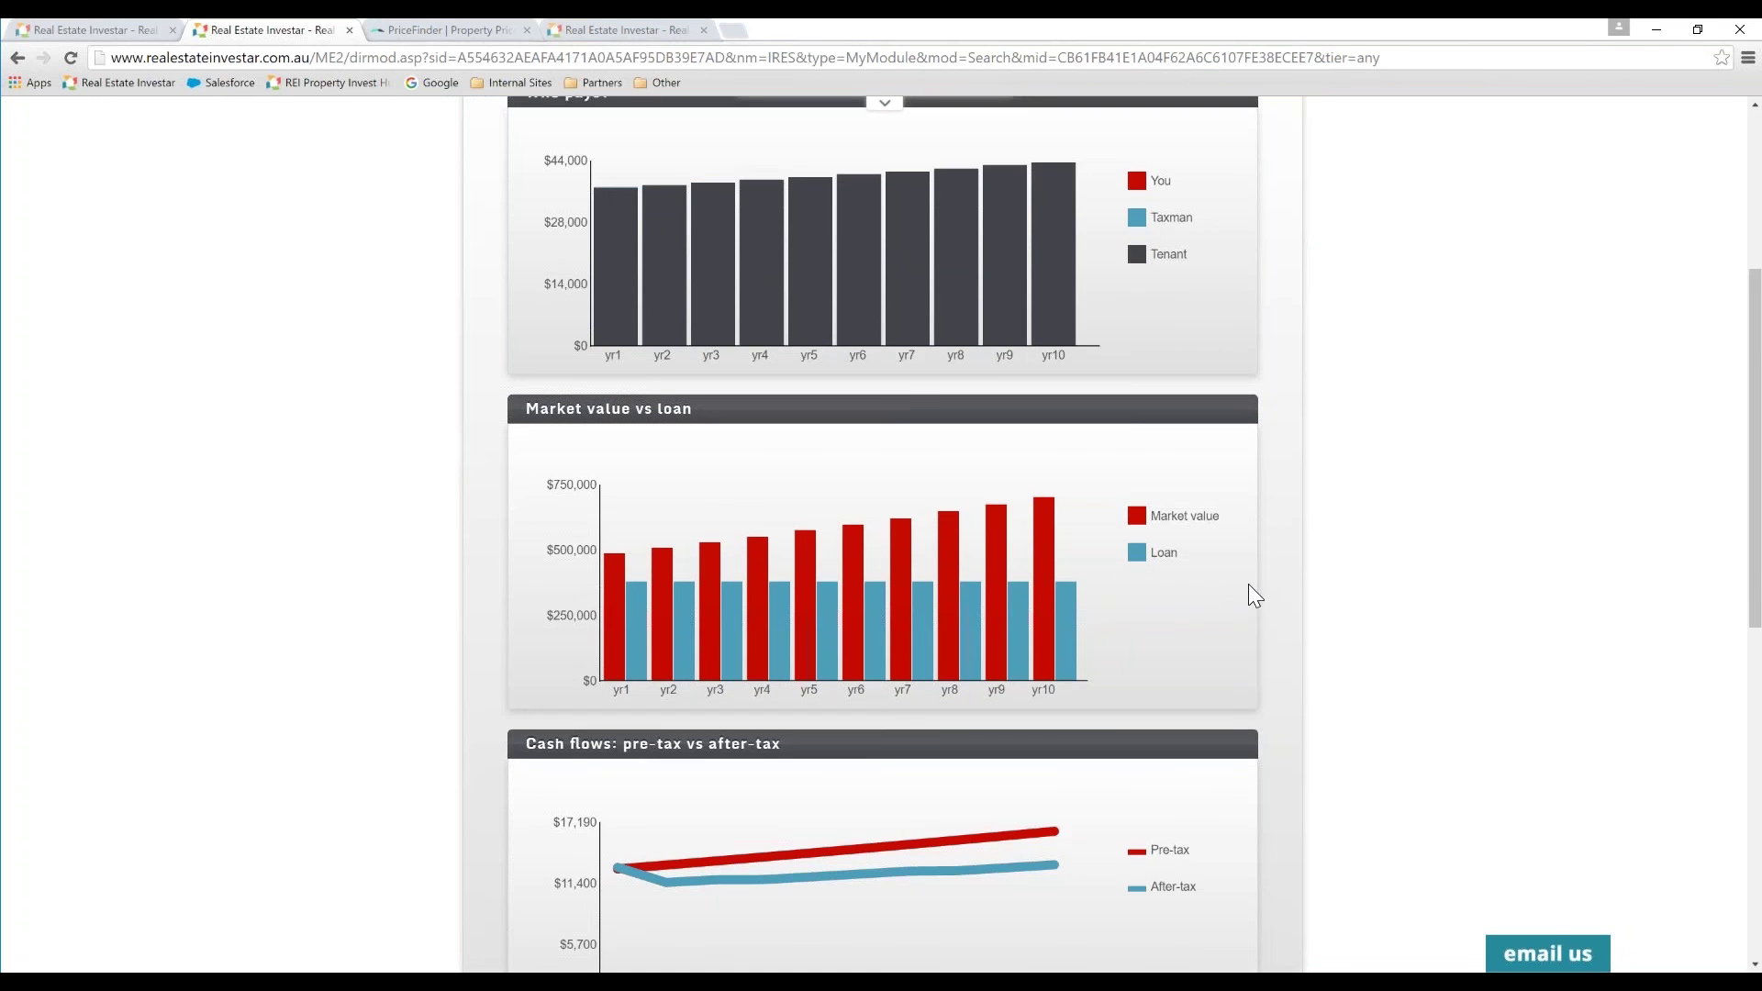
pyautogui.scroll(-3, 1757, 579)
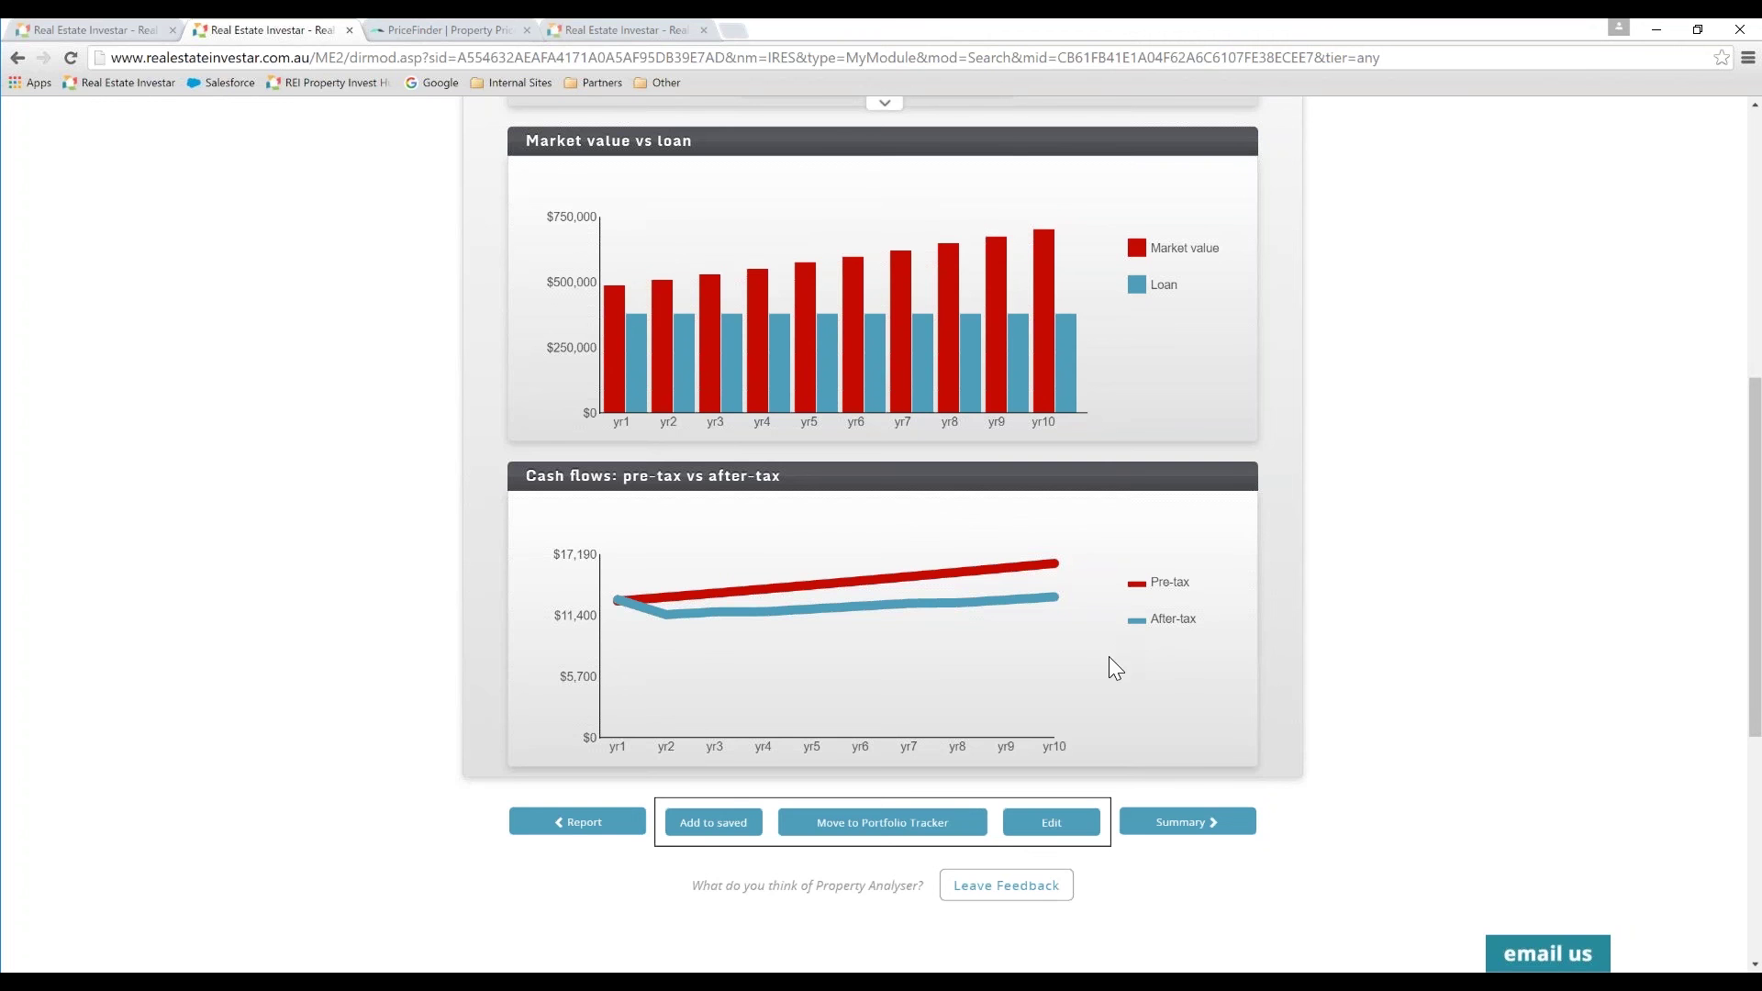
# Step: Browse the Property summary's snapshot, Saint Lucia market statistics and $369,730 Year 10 returns
pyautogui.click(1155, 820)
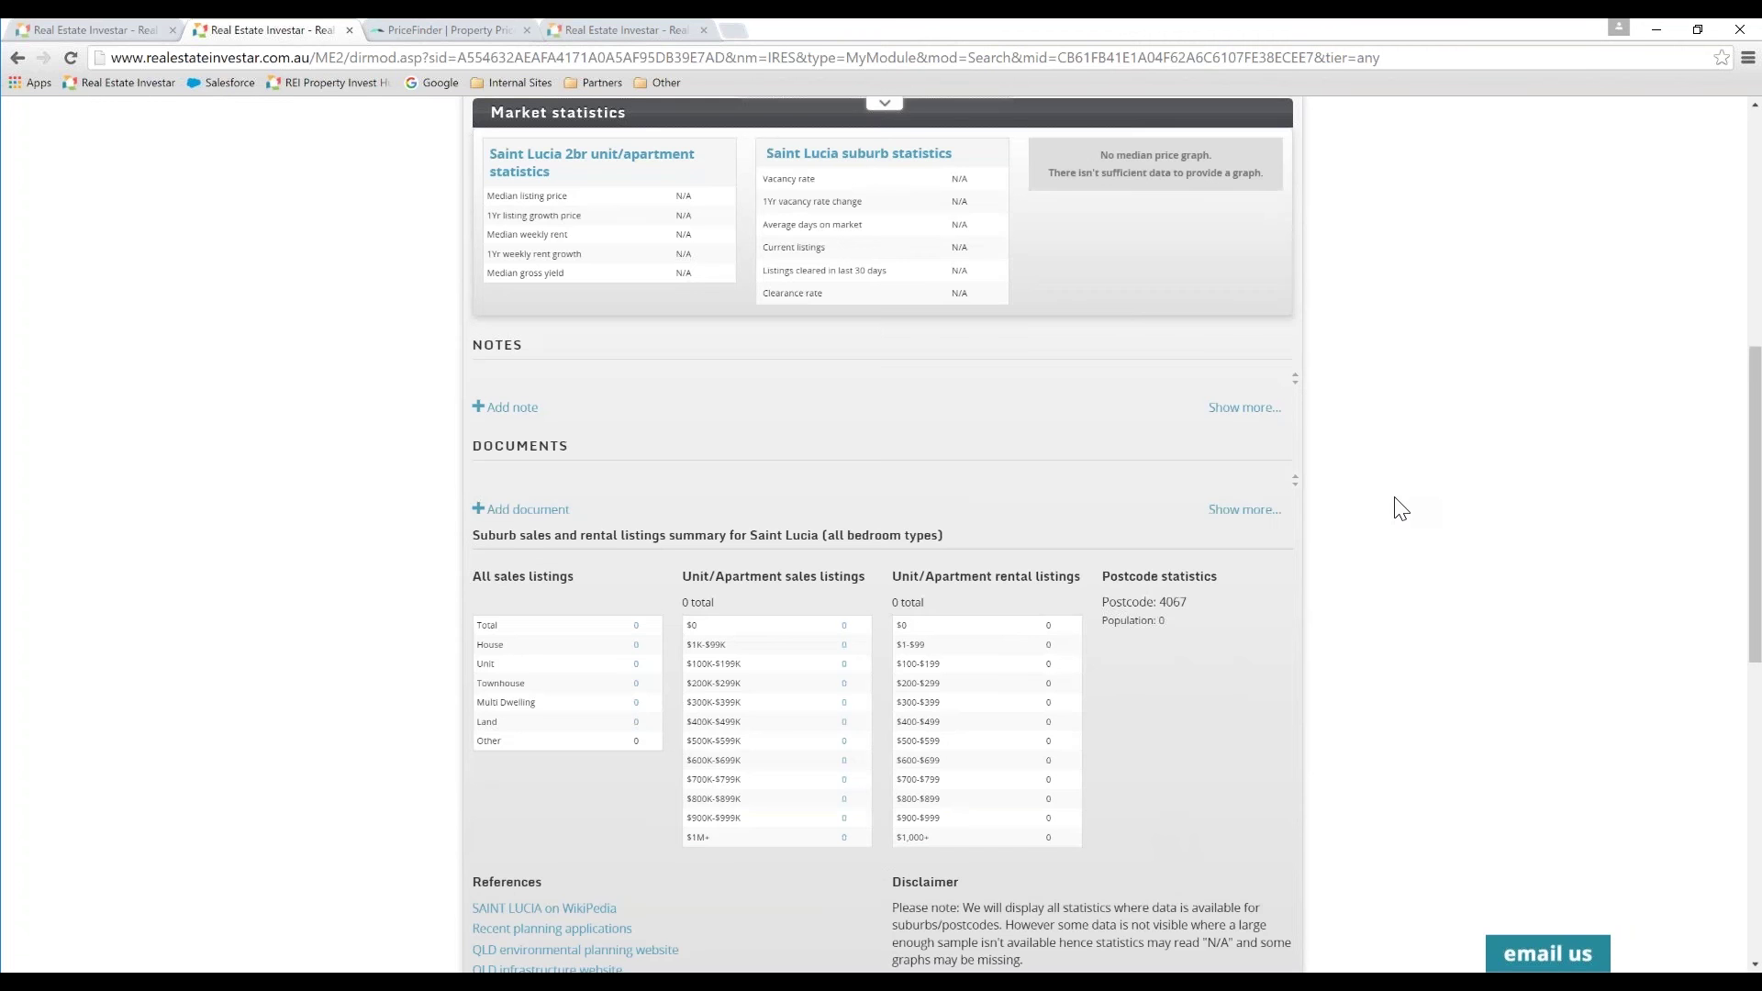
pyautogui.moveTo(1755, 505); pyautogui.dragTo(1754, 314)
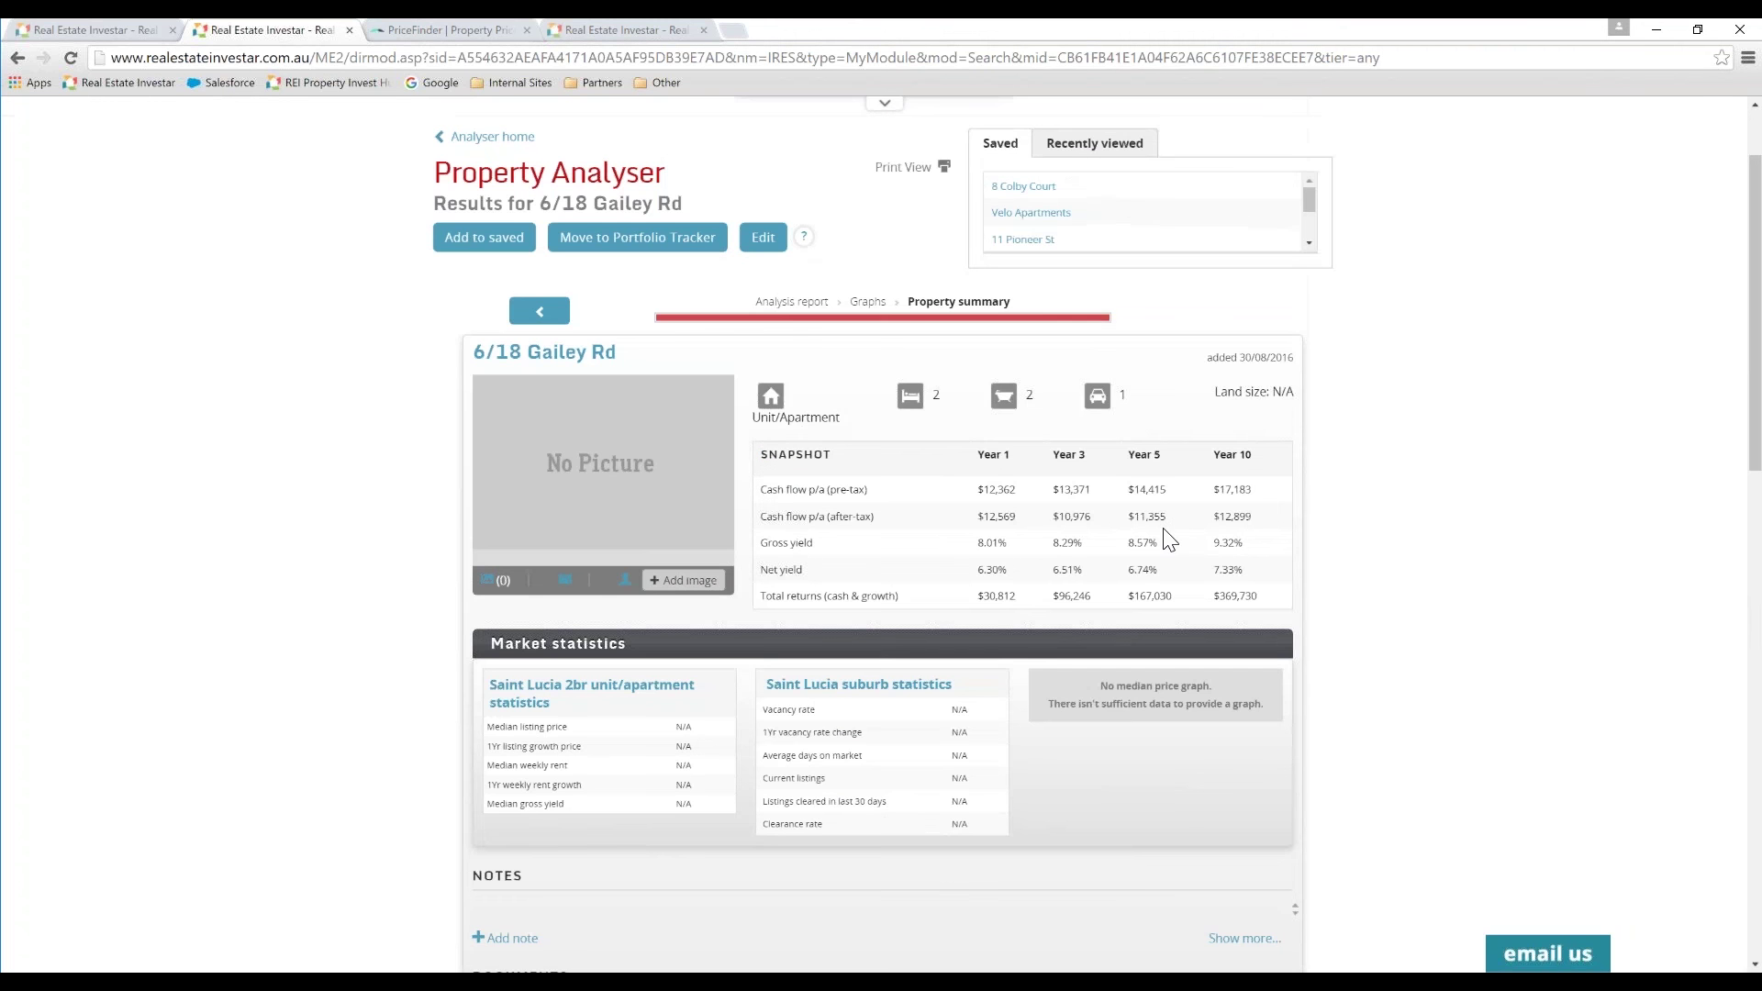
pyautogui.scroll(-2, 1757, 374)
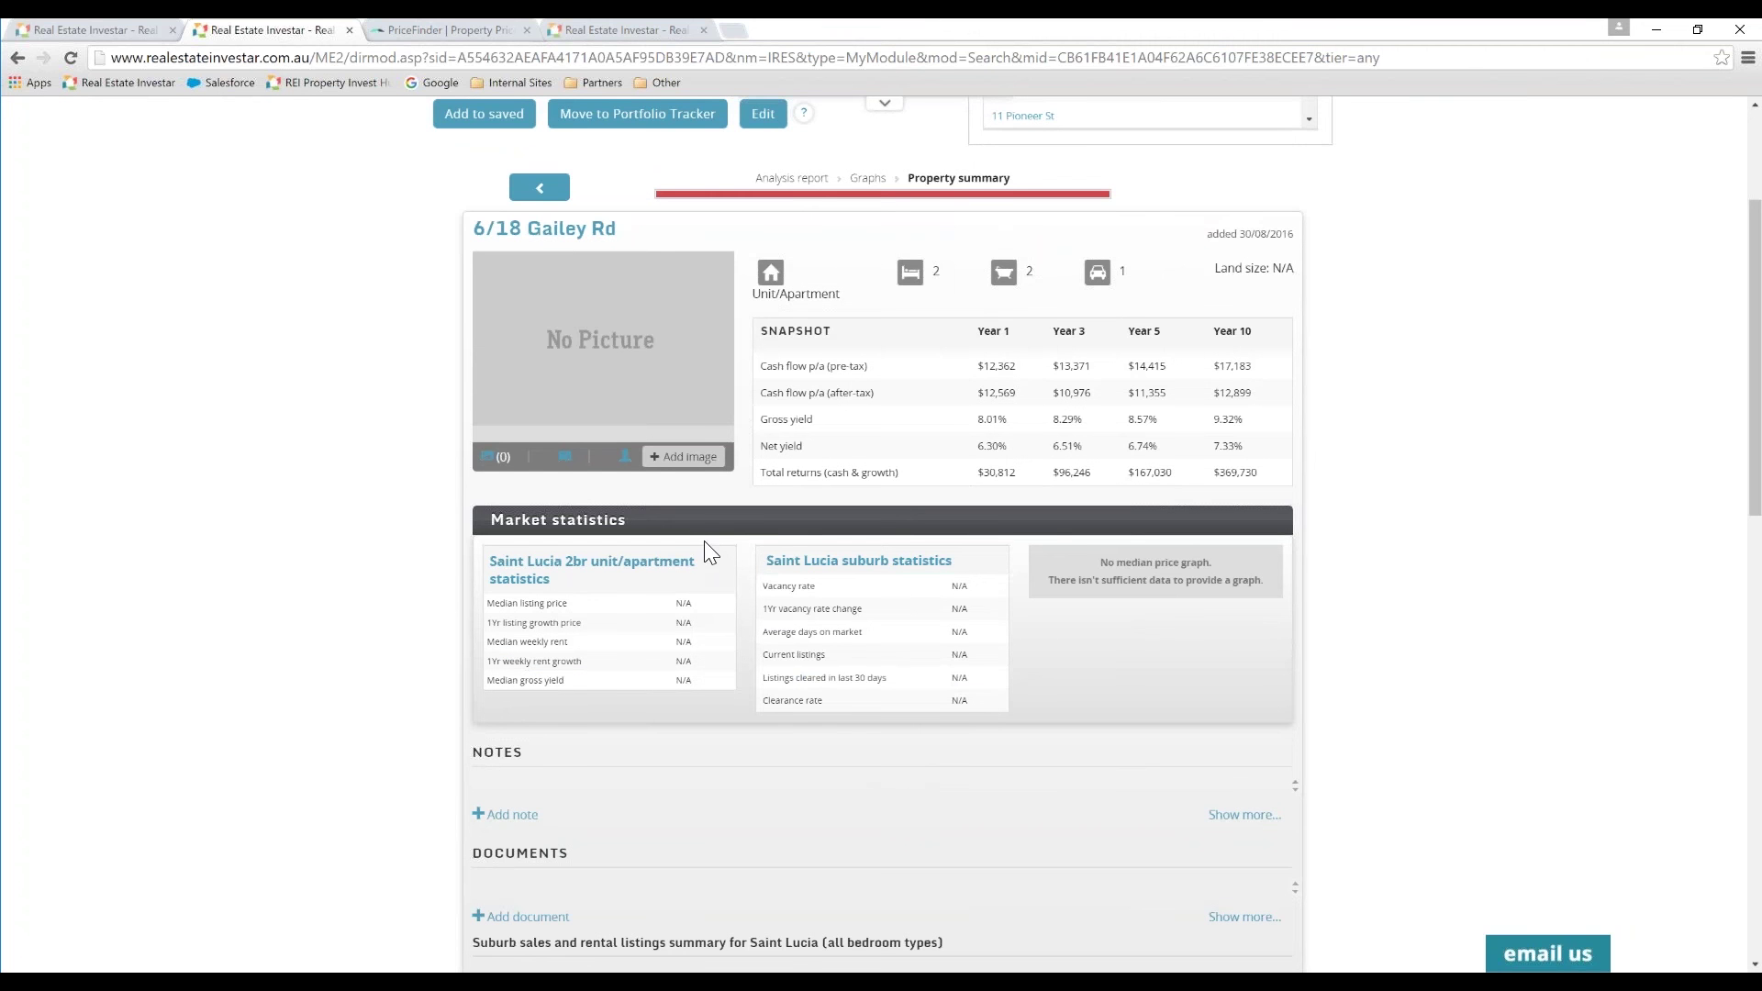
pyautogui.scroll(-3, 1753, 518)
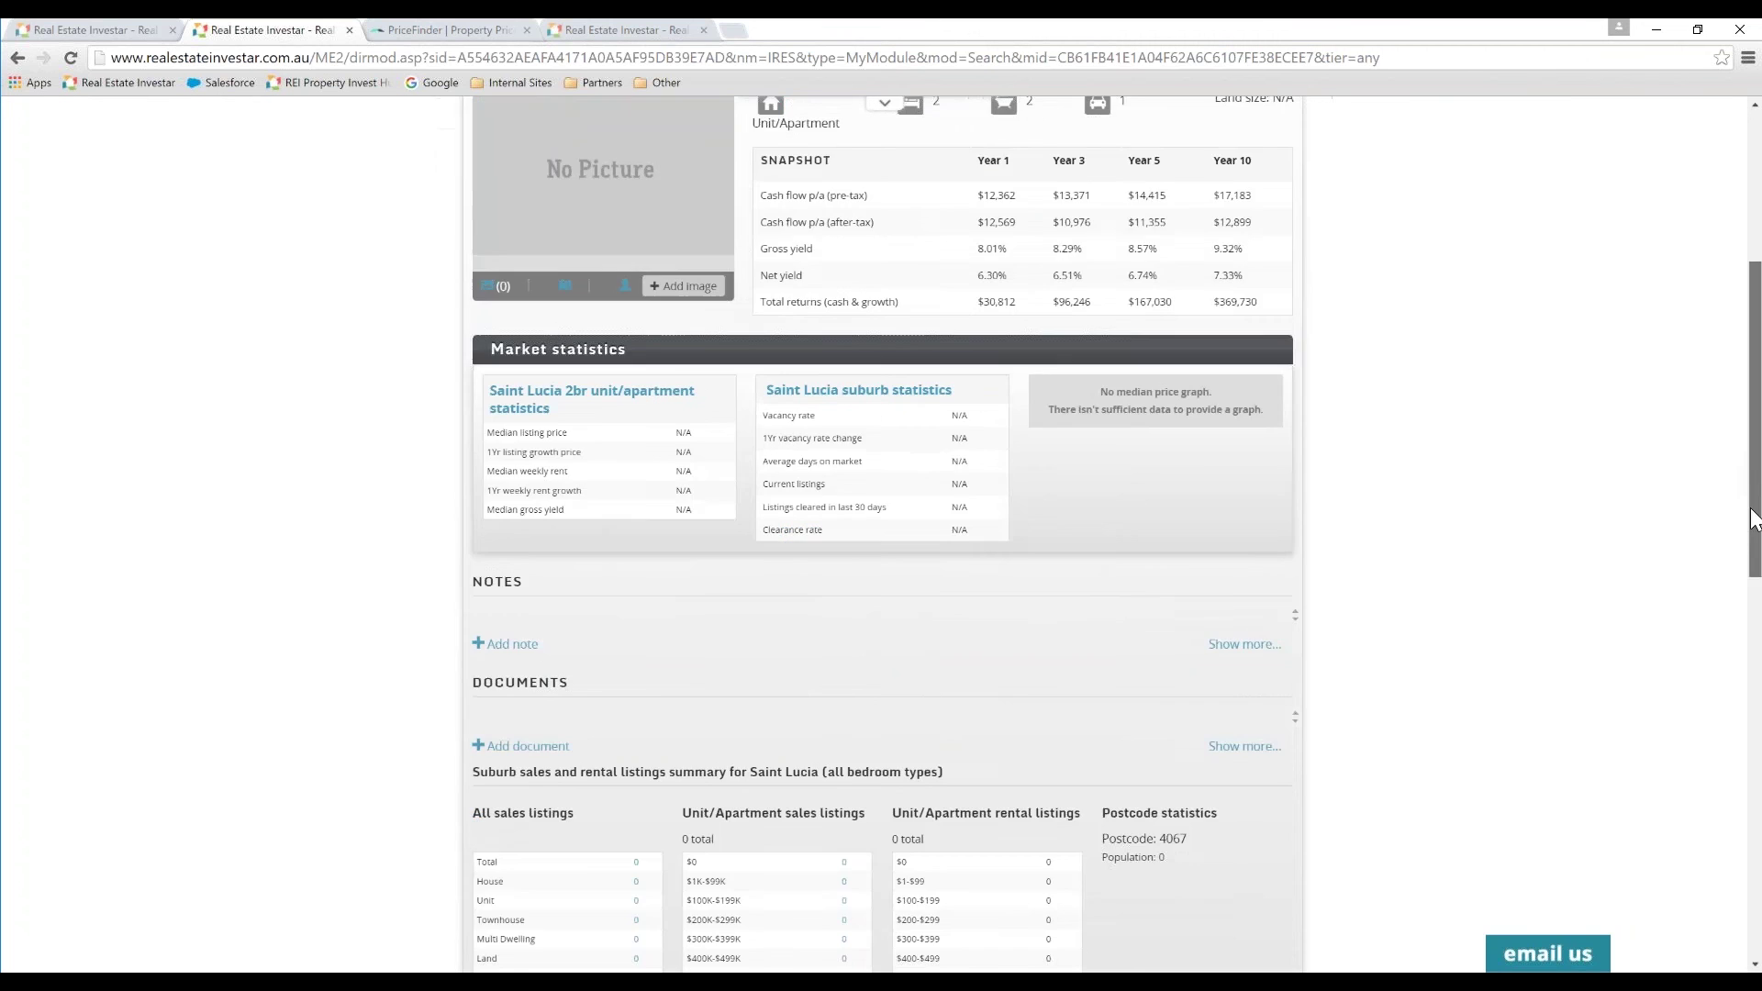
pyautogui.moveTo(1753, 519); pyautogui.dragTo(1721, 355)
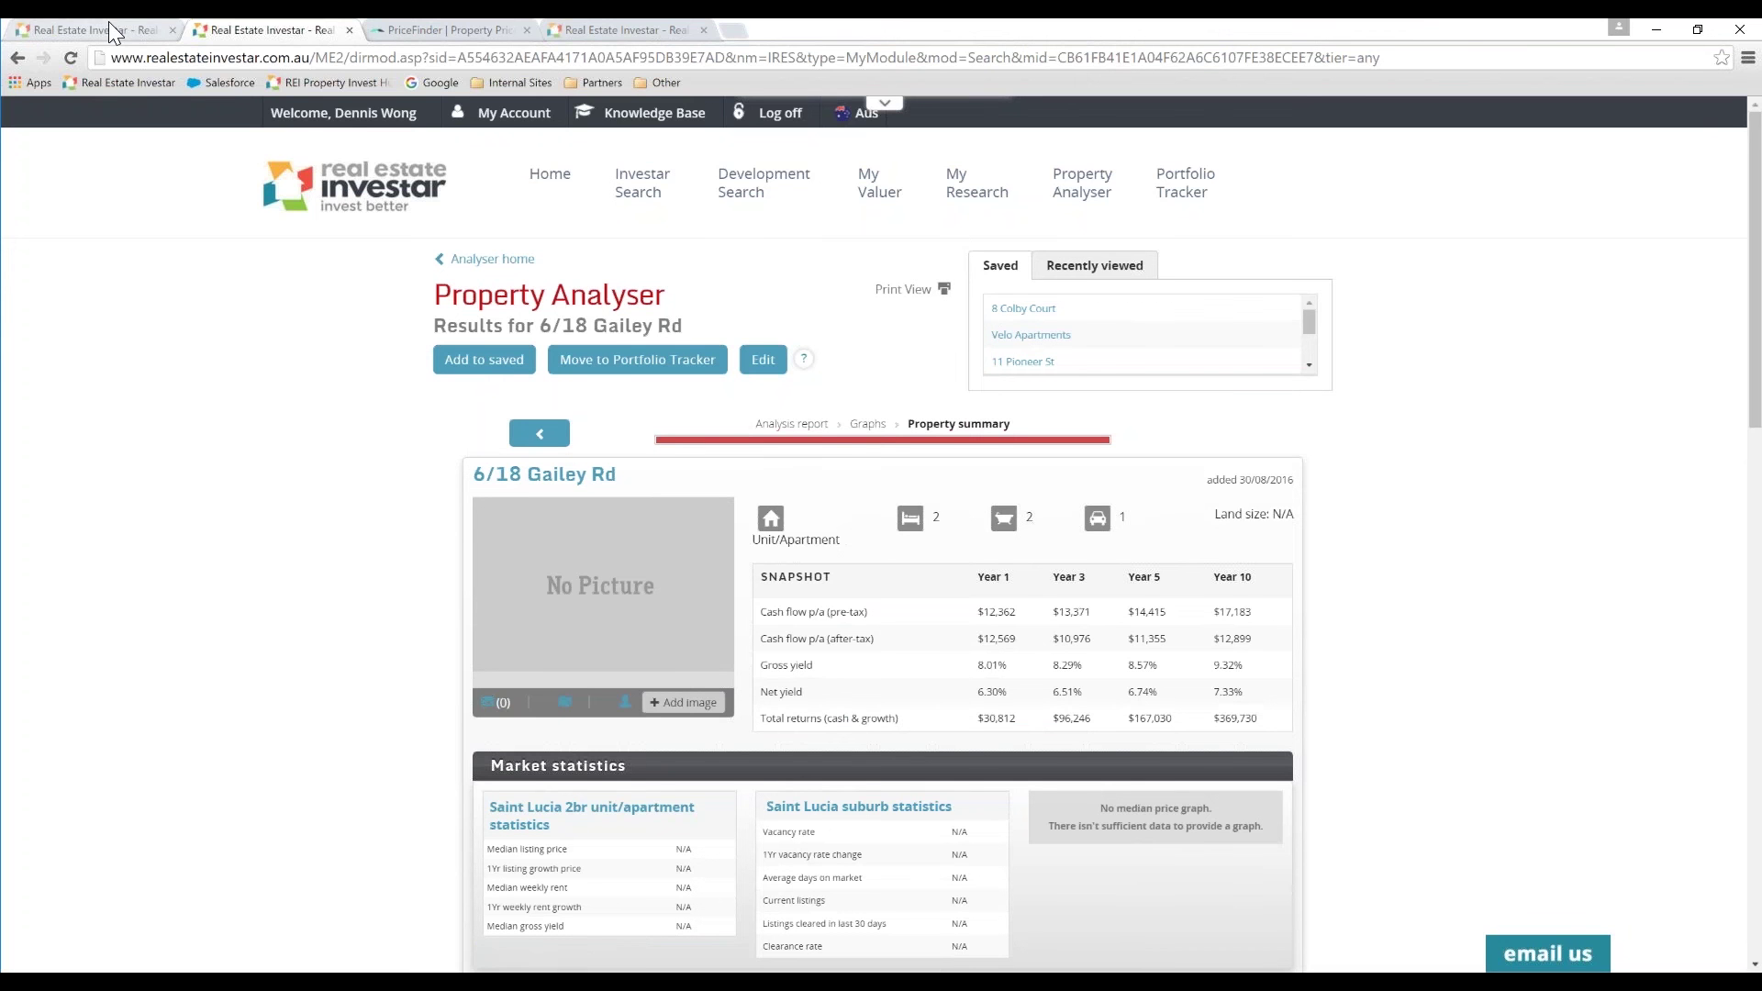
# Step: From the St Lucia listing, launch 'Analyse in full' prefilled with 730 rent and 485,000 price
pyautogui.click(593, 24)
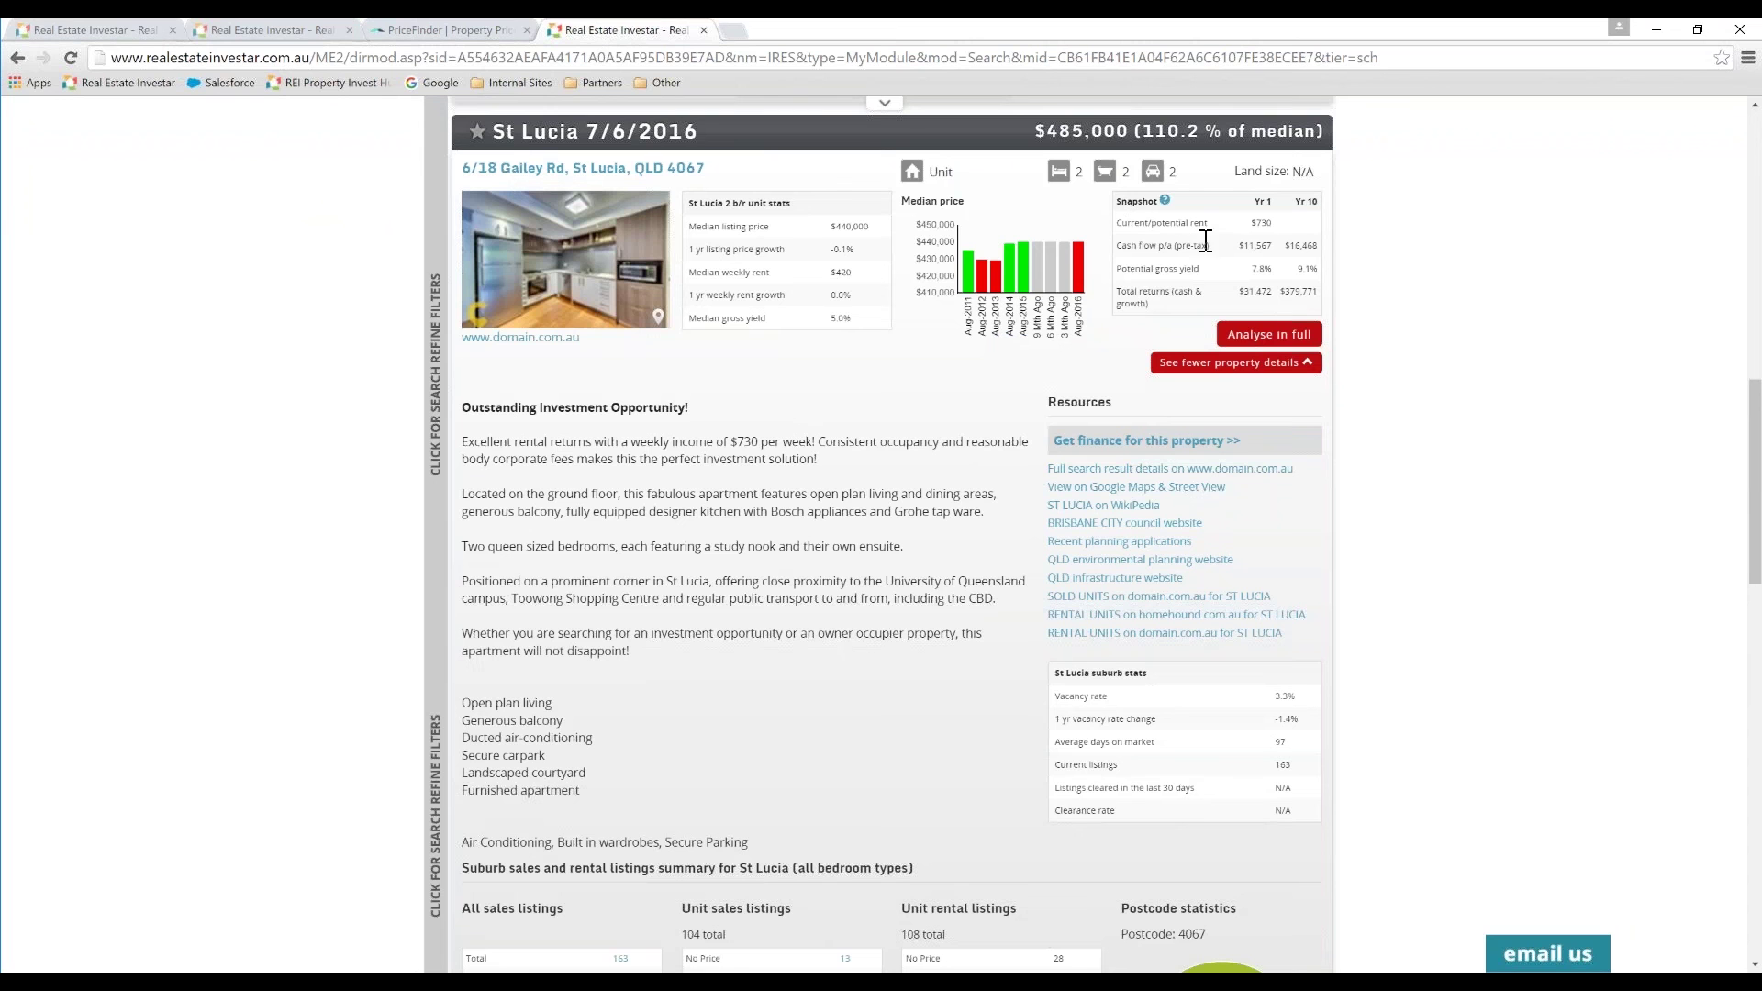
pyautogui.click(1268, 338)
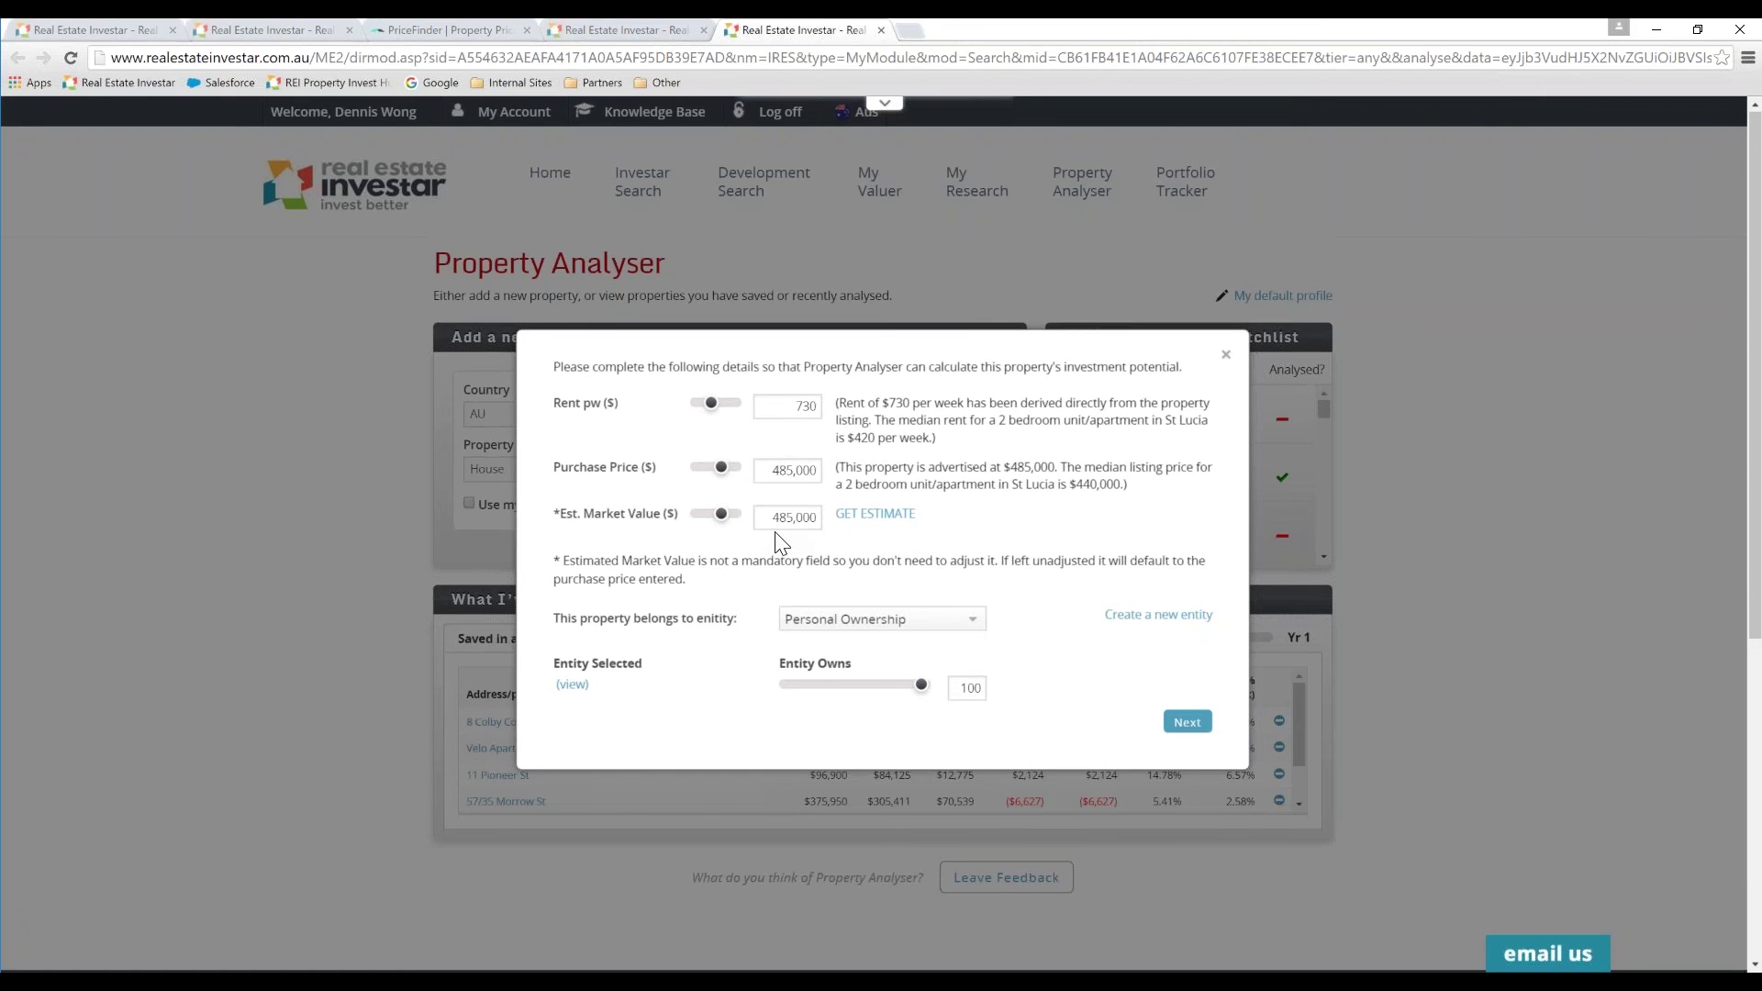
# Step: Change the purchase price to 460,000 and estimated market value to 470,000, then run the analysis
pyautogui.click(772, 474)
pyautogui.moveTo(772, 474); pyautogui.dragTo(798, 473)
pyautogui.write('460')
pyautogui.click(863, 550)
pyautogui.moveTo(769, 519); pyautogui.dragTo(828, 523)
pyautogui.write('470,000')
pyautogui.click(1010, 514)
pyautogui.click(1187, 724)
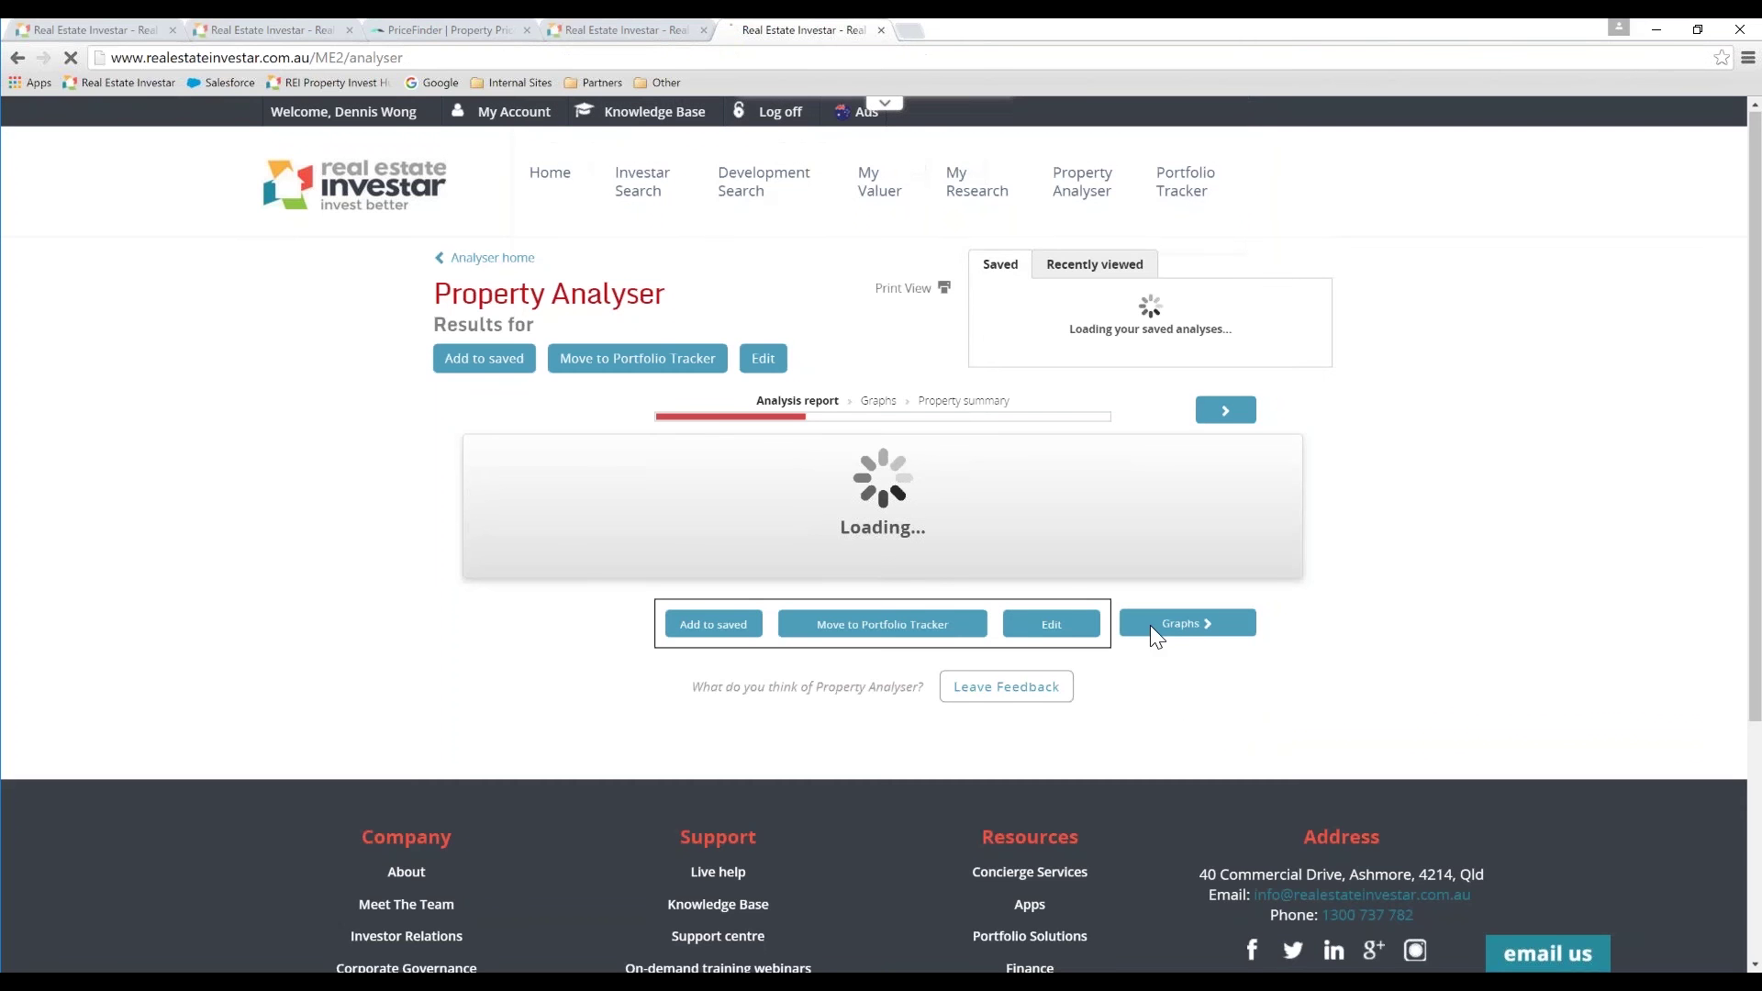
pyautogui.moveTo(1758, 325); pyautogui.dragTo(1759, 393)
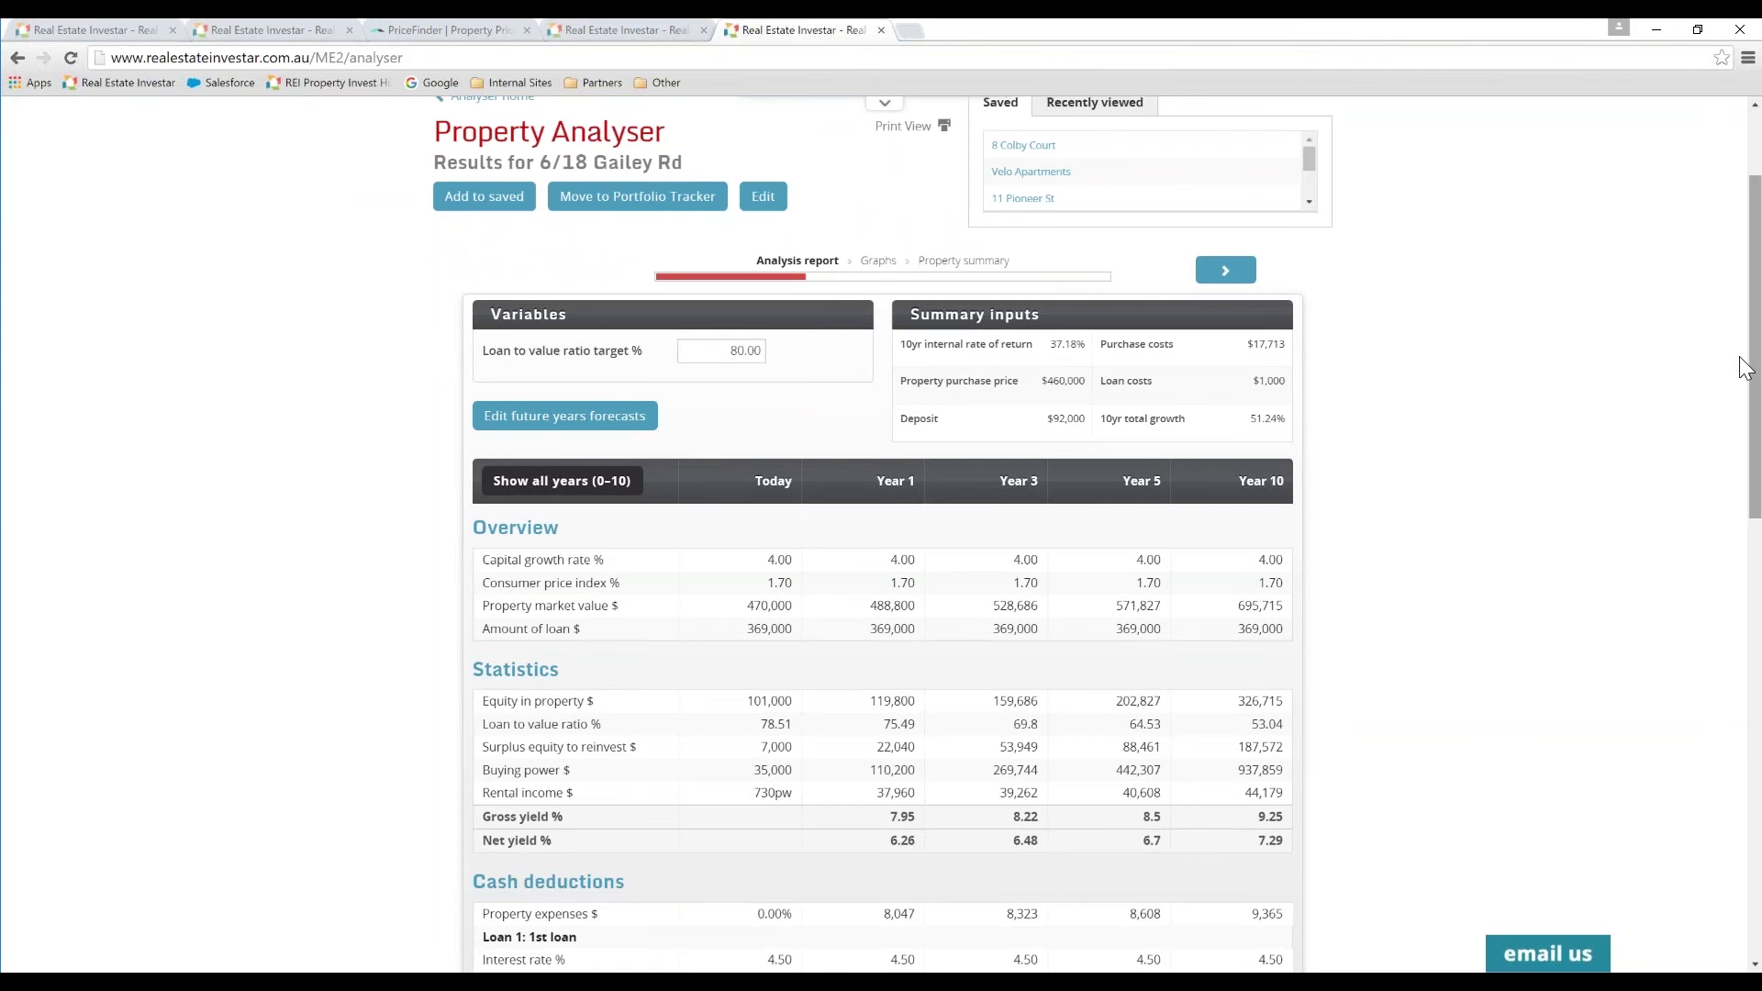
pyautogui.moveTo(1757, 309); pyautogui.dragTo(1759, 276)
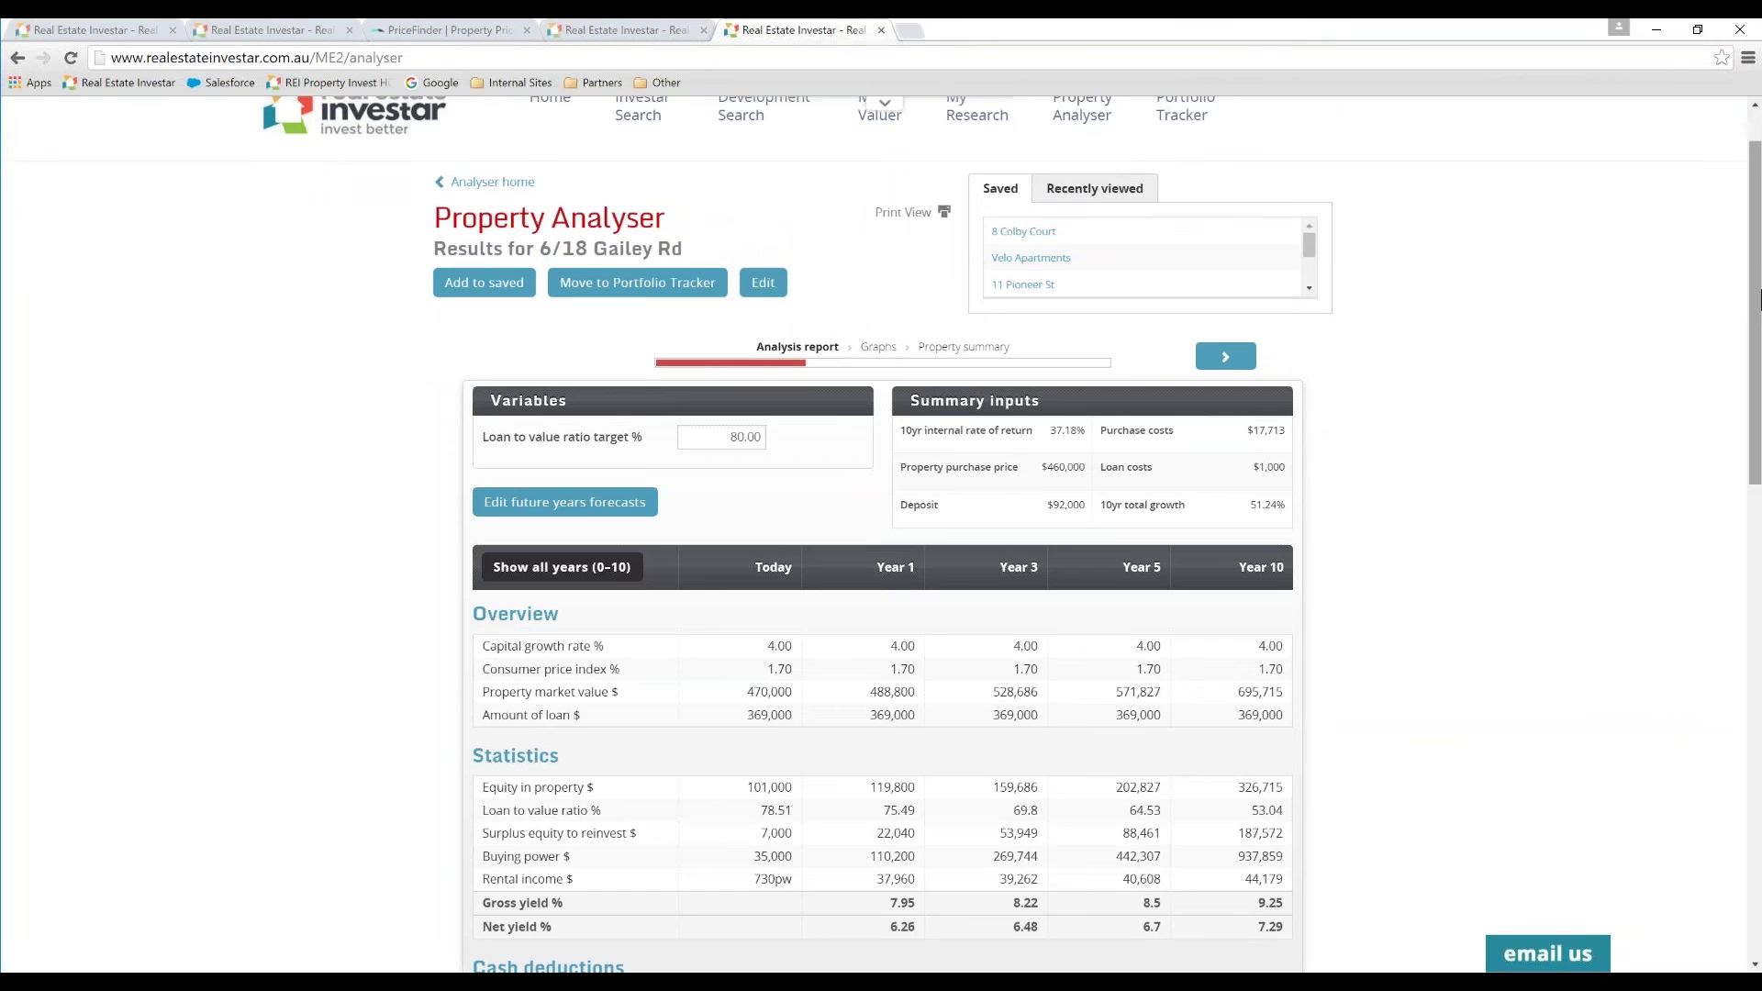
pyautogui.moveTo(1756, 312); pyautogui.dragTo(1756, 282)
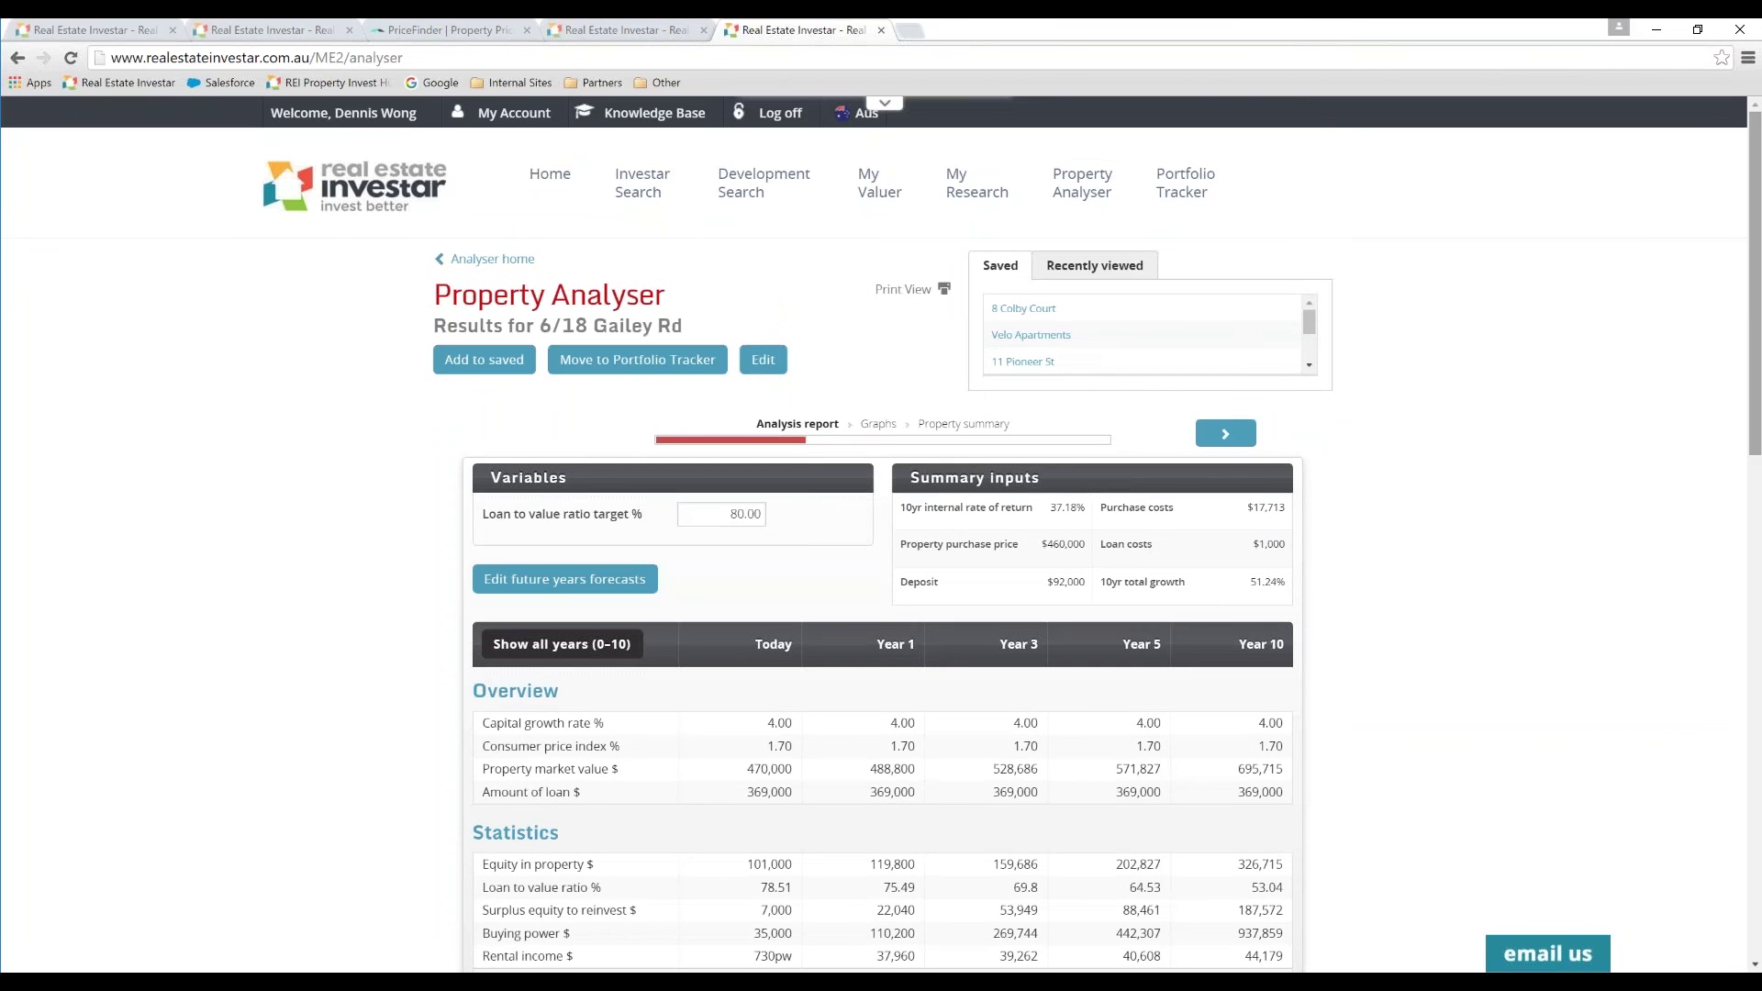